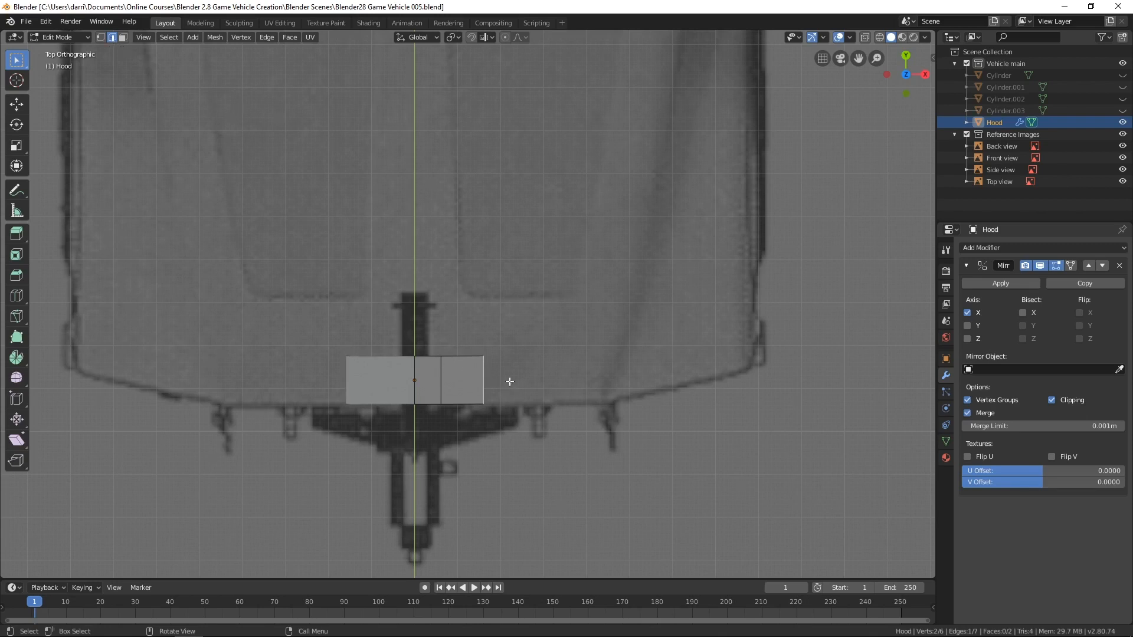
Extrude the hood strip's outer edge outward along the front reference outline three times, by about 0.107 m, 0.103 m and 0.085 m
key(e)
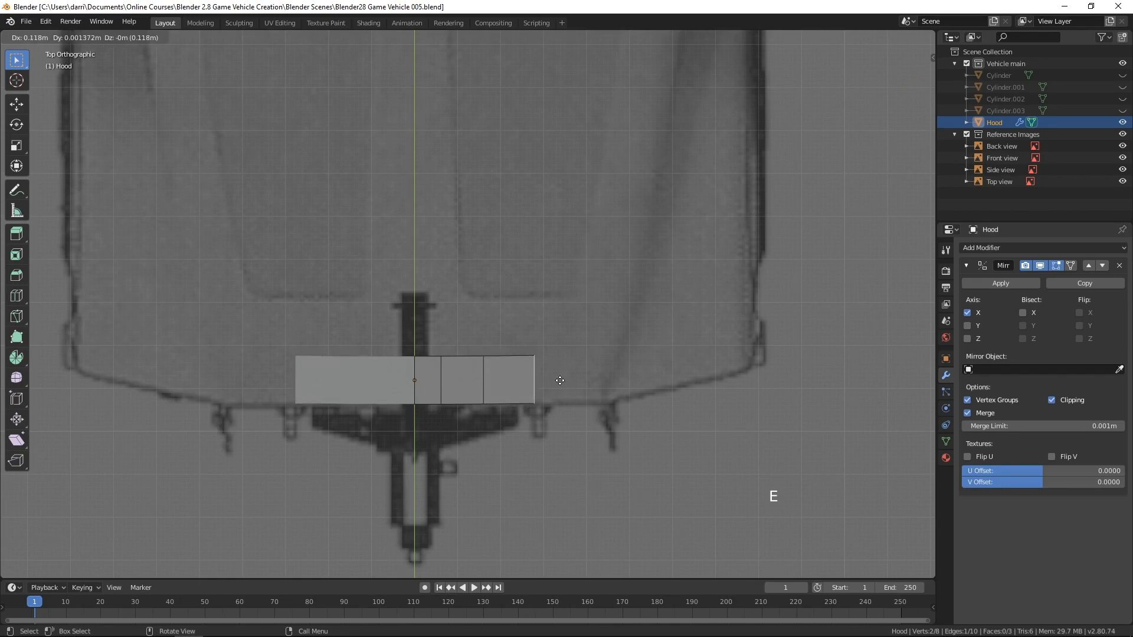
click(555, 380)
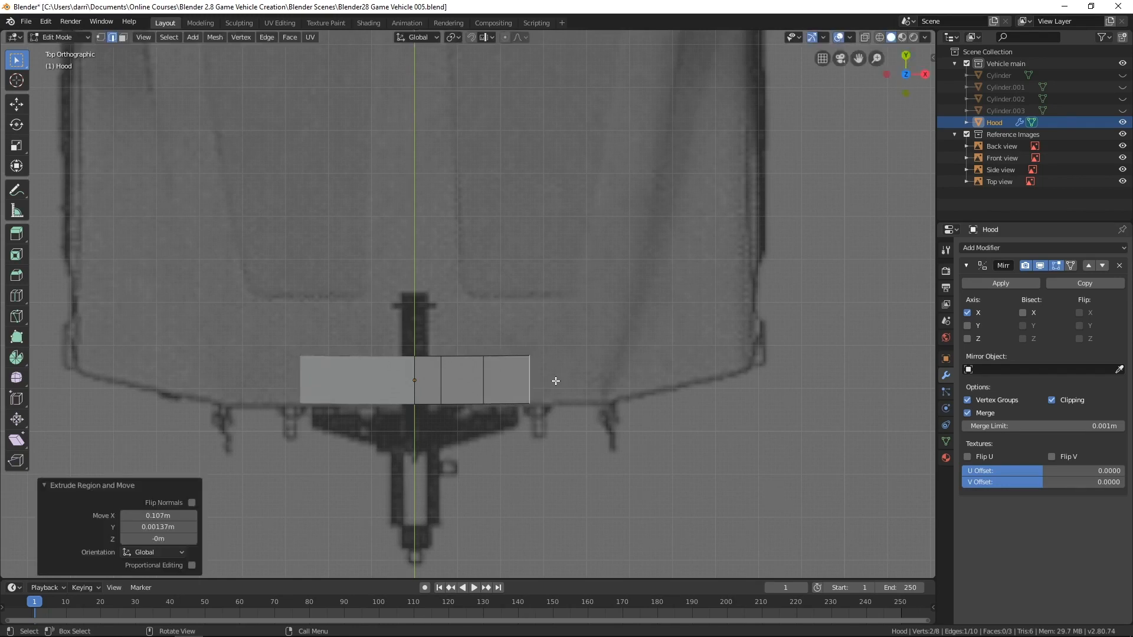
key(e)
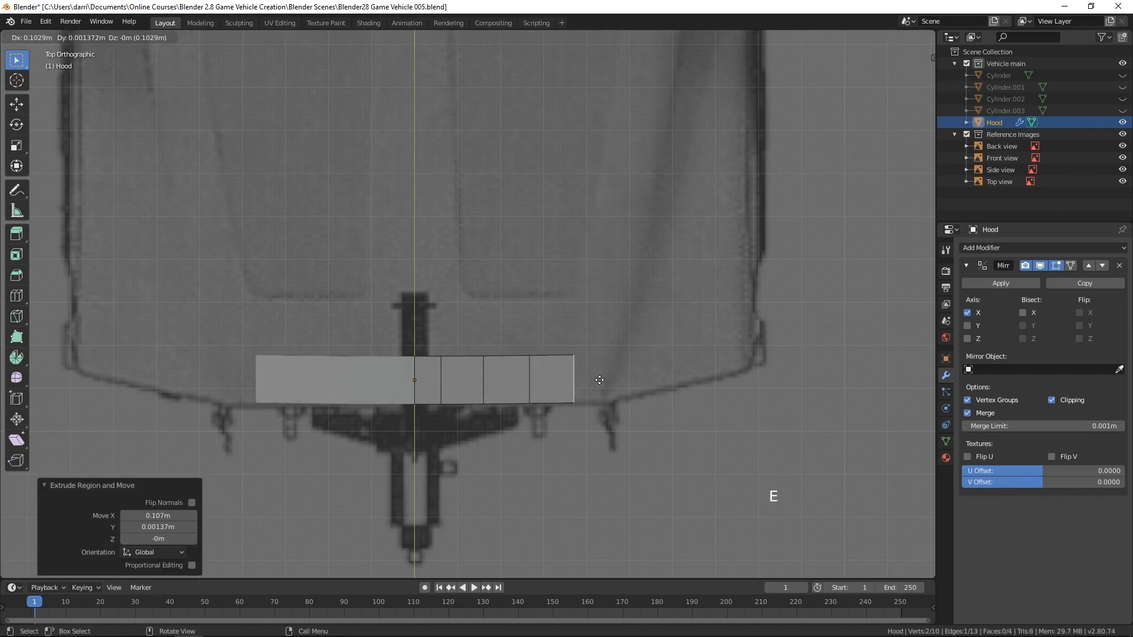
click(600, 381)
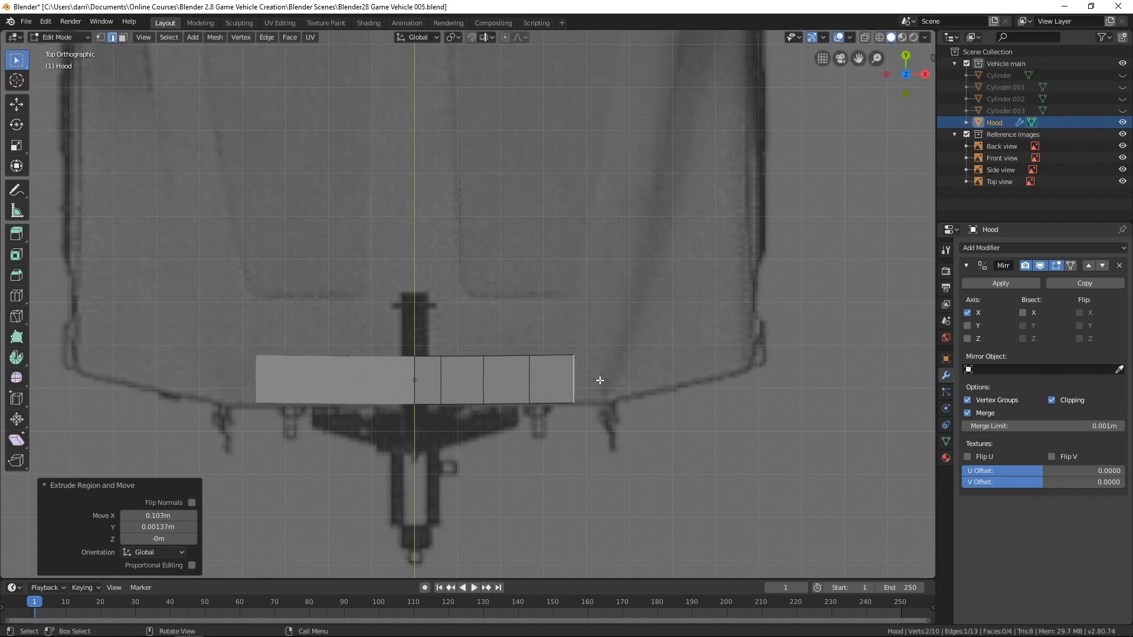
key(e)
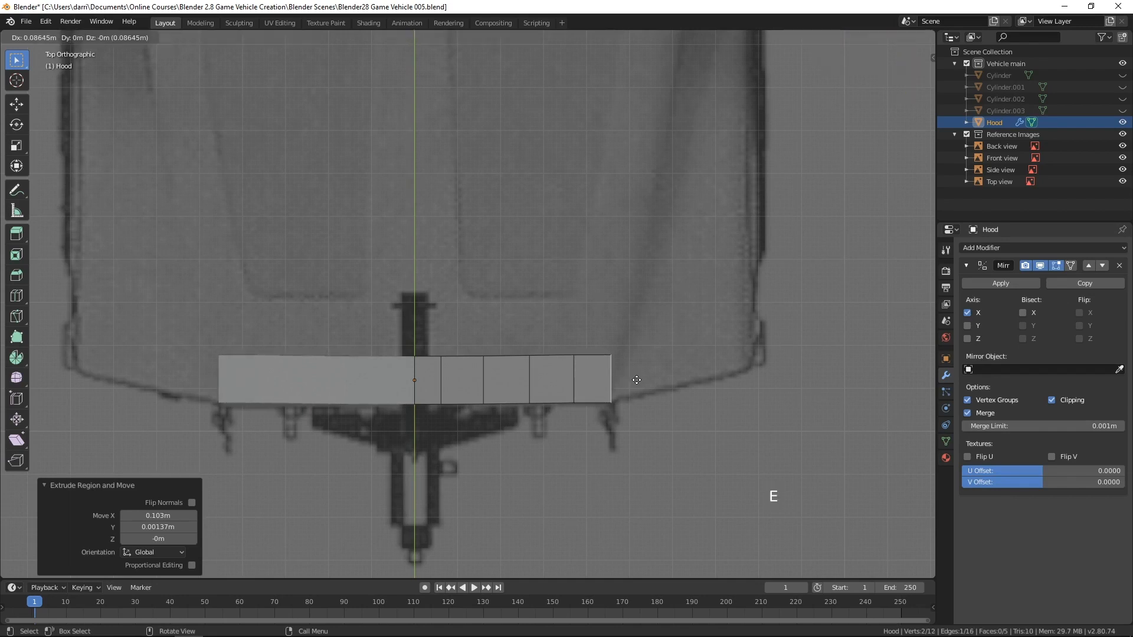
click(637, 379)
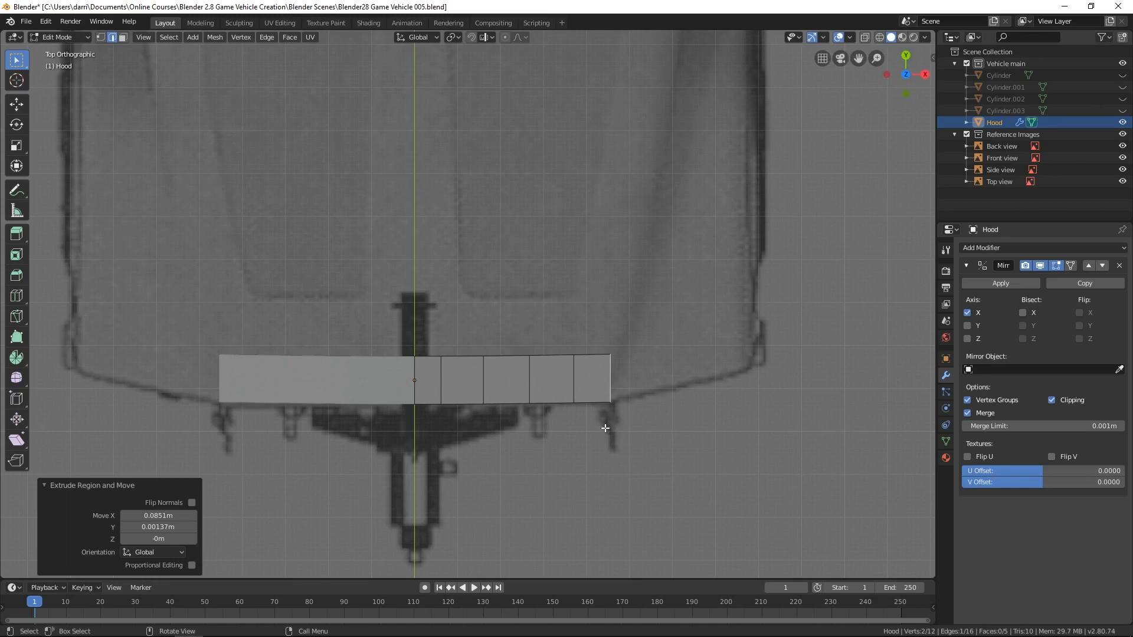
Even out the hood strip's spacing by moving the two cross edges nearest the outer end inward, about 0.008 m and 0.011 m
click(532, 387)
key(g)
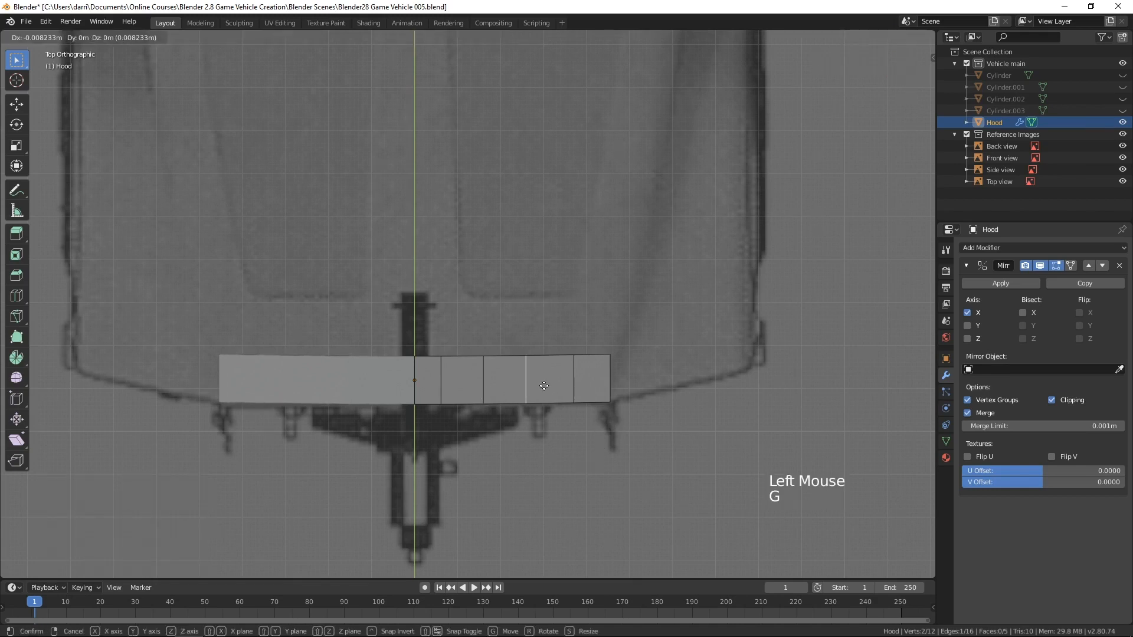
click(544, 386)
key(g)
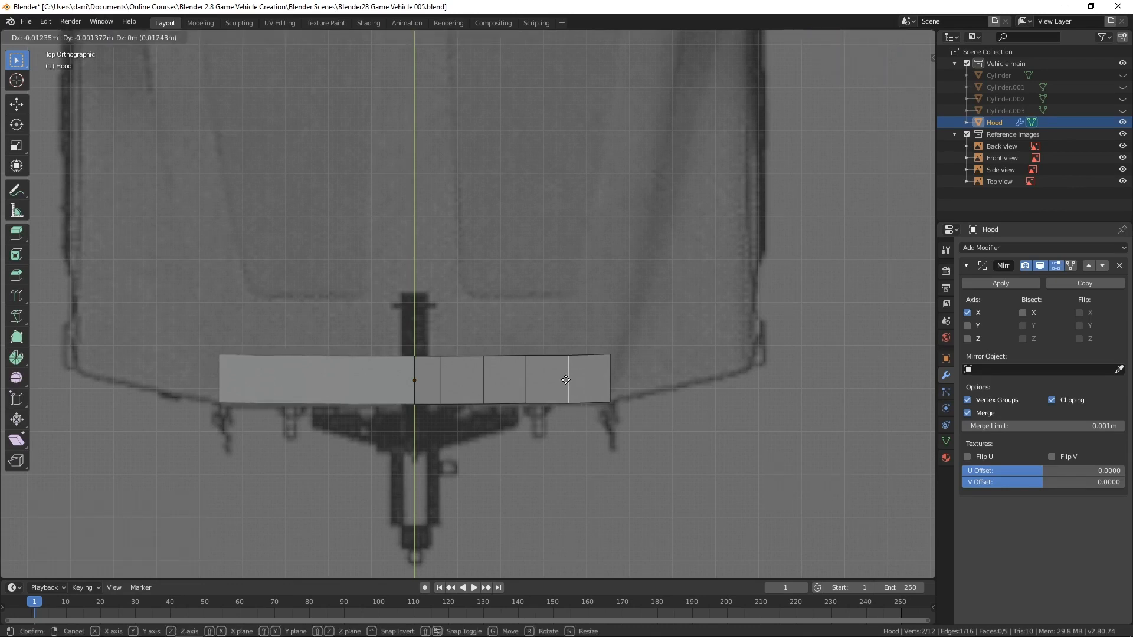
click(566, 380)
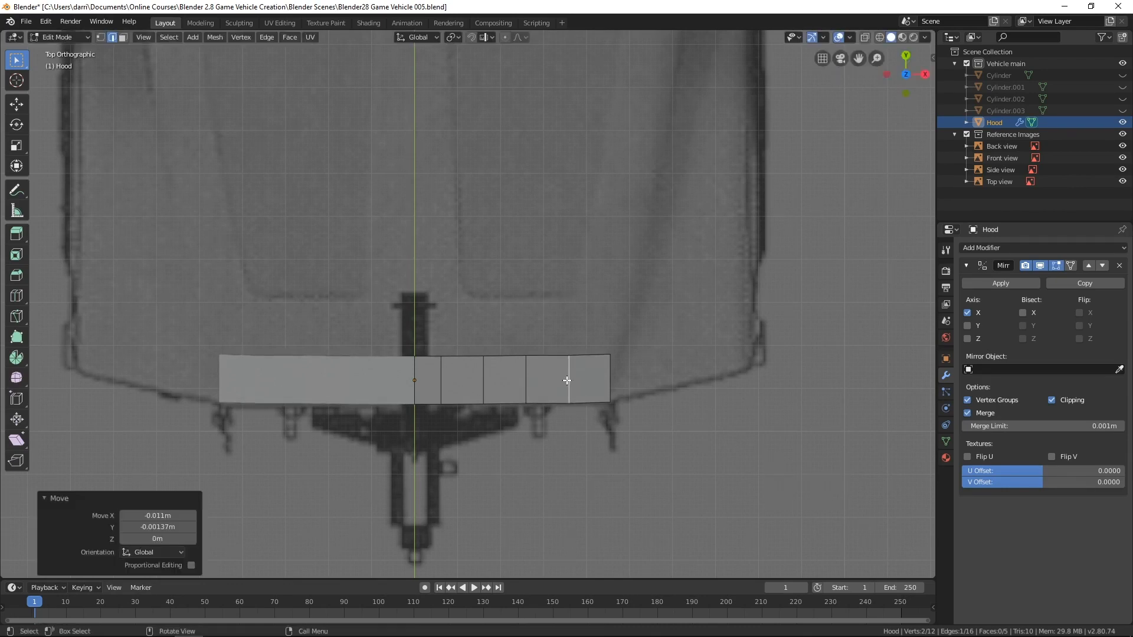
Deselect everything and, in vertex mode, move the strip's outer rear corner vertex outward about 0.034 m in X
key(alt+a)
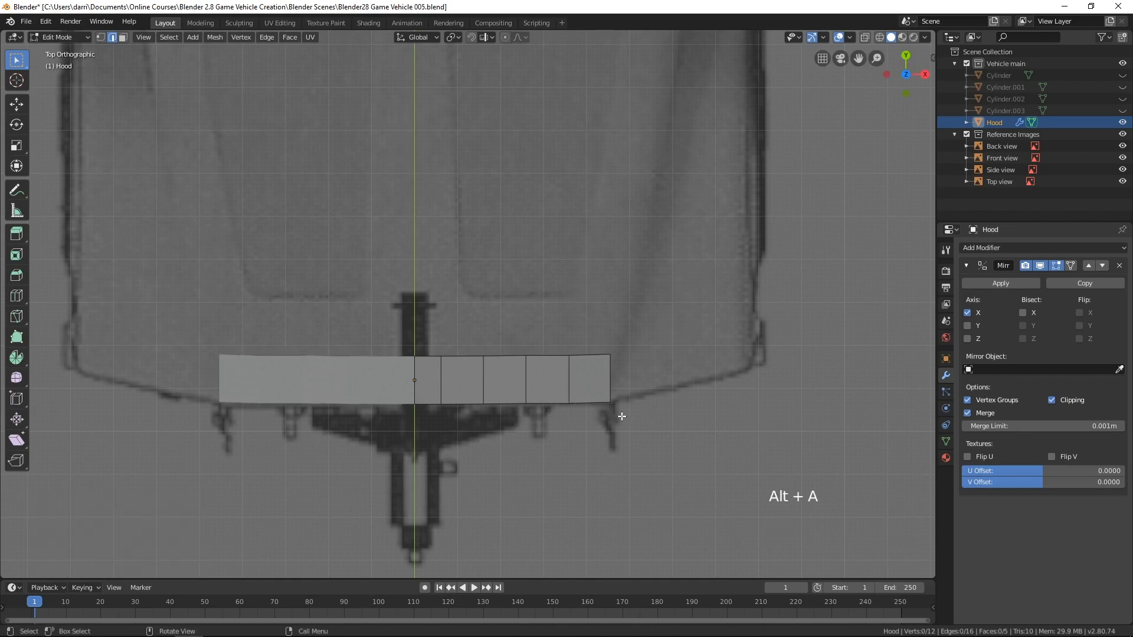
key(1)
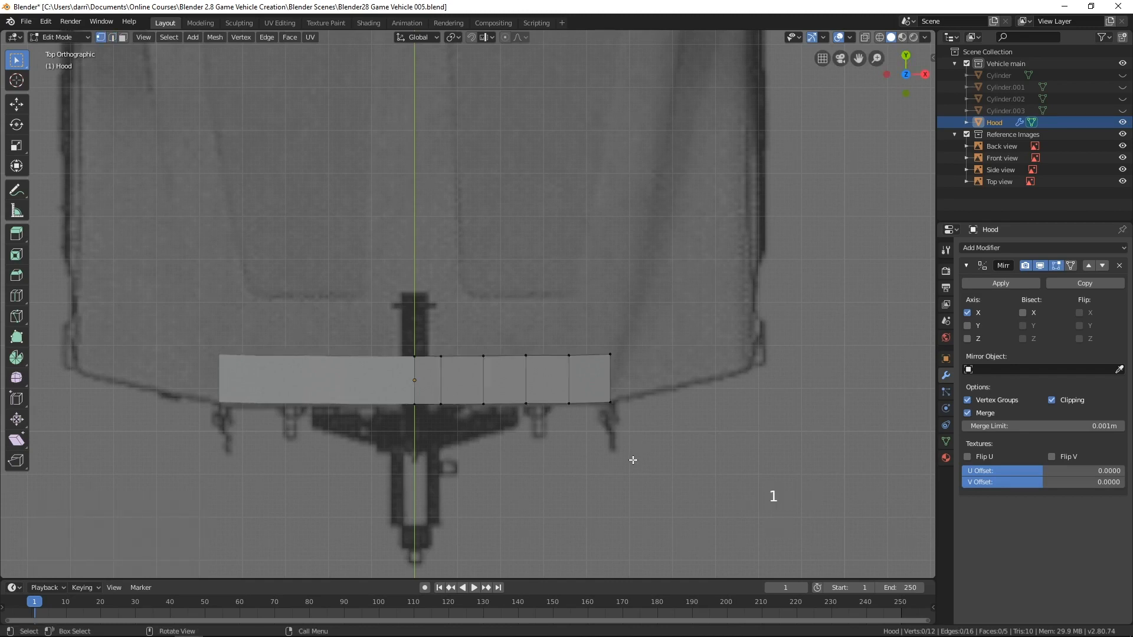
click(612, 357)
key(g)
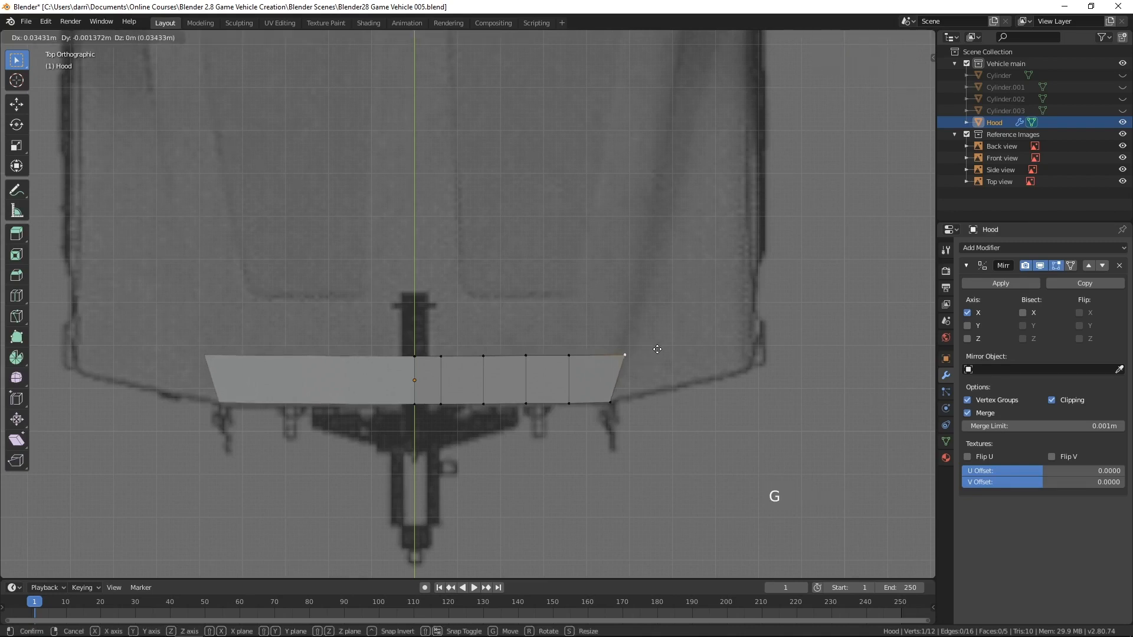
click(657, 349)
Select the strip's rear row of vertices from the centre line to the outer corner and extrude it about 0.107 m rearward in Y
shift+middle_drag(707, 333, 700, 390)
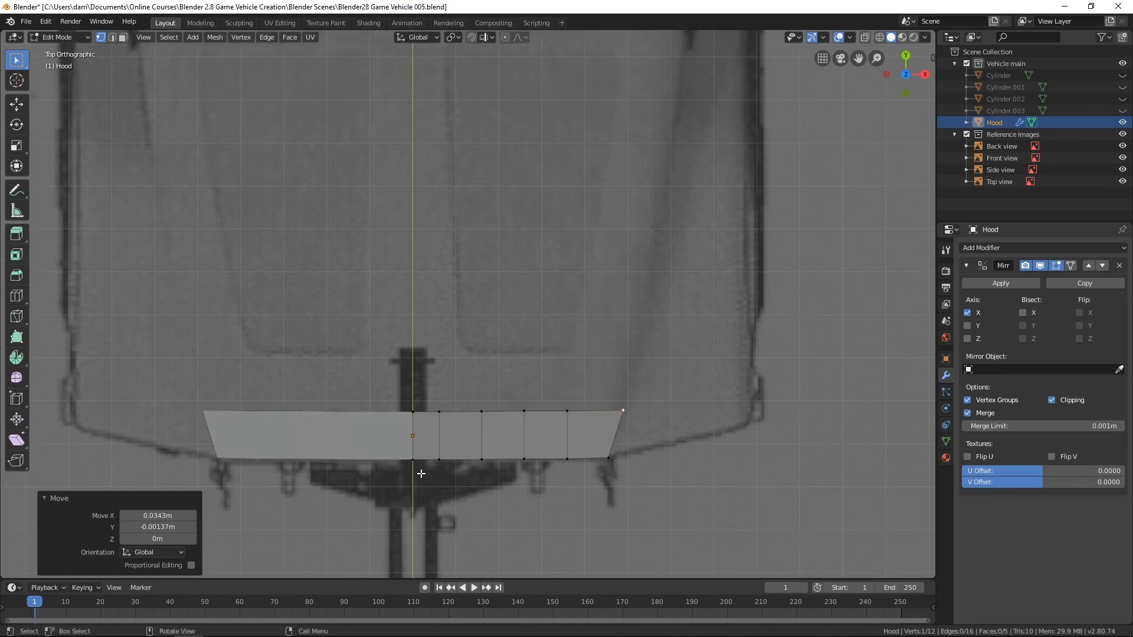
click(413, 412)
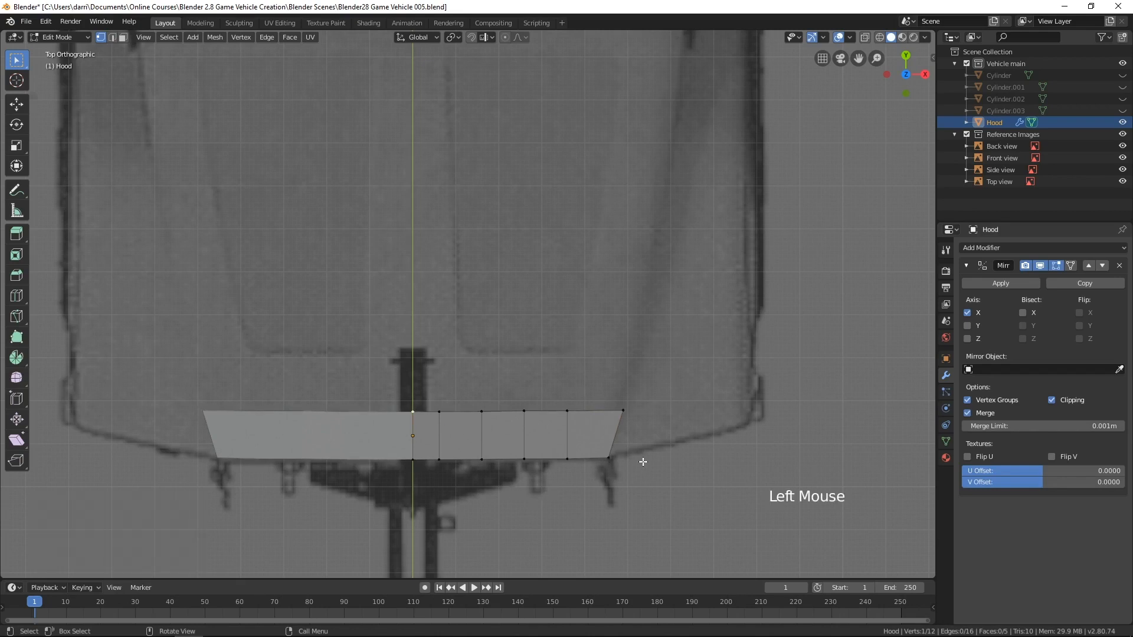
ctrl+click(624, 410)
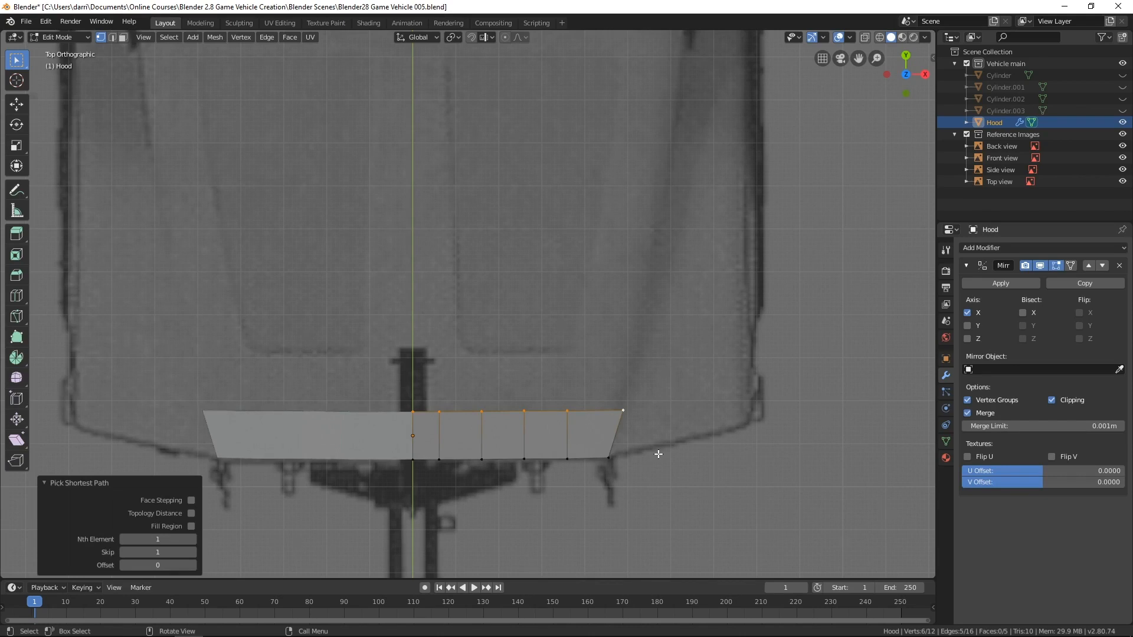
key(e)
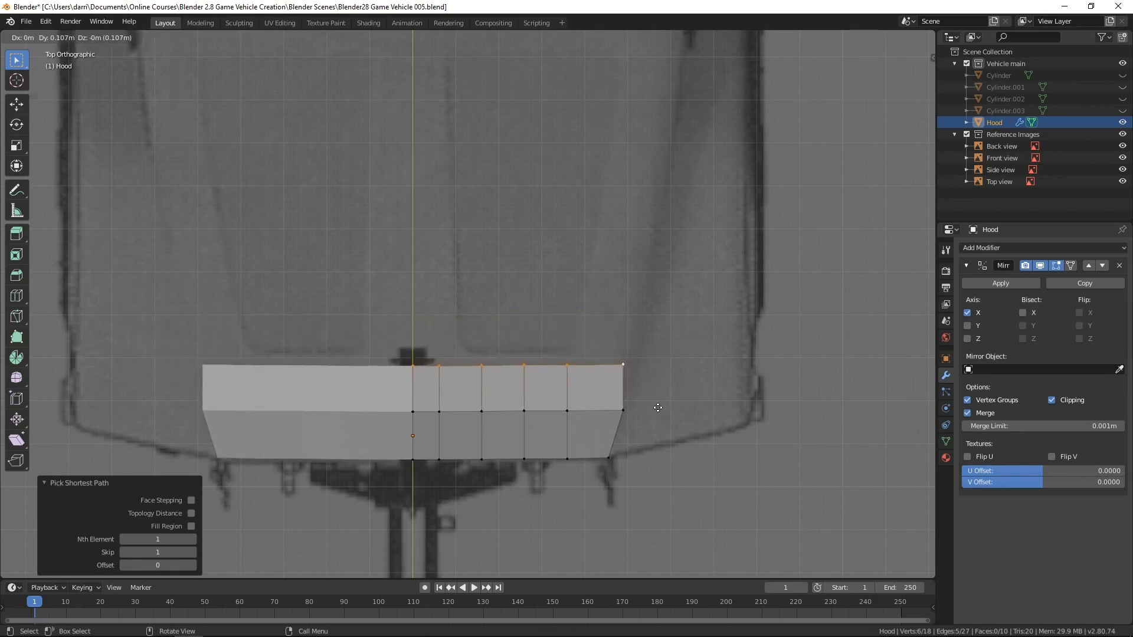
click(658, 407)
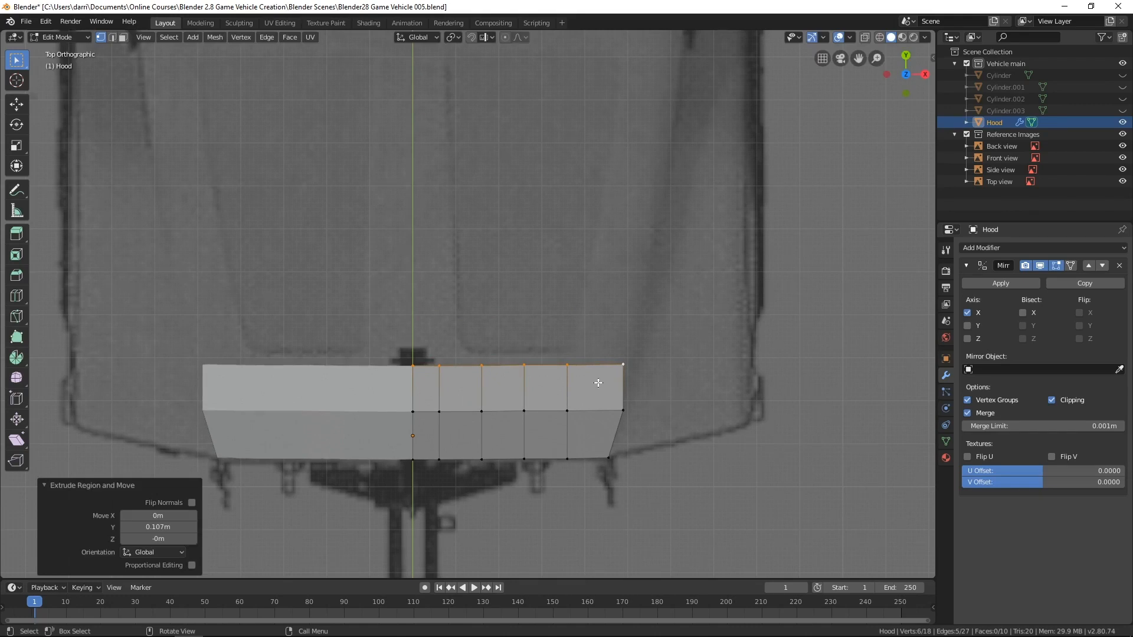
Move the outer corner vertex of the newly extruded row outward about 0.025 m to continue the slanted side
click(623, 366)
key(g)
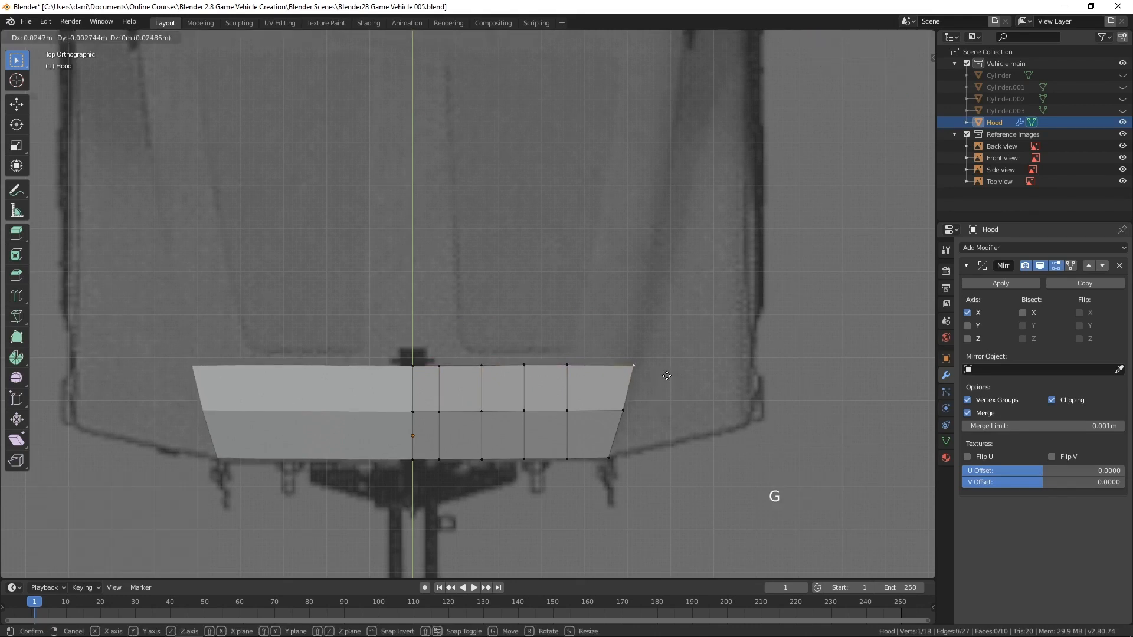
click(667, 377)
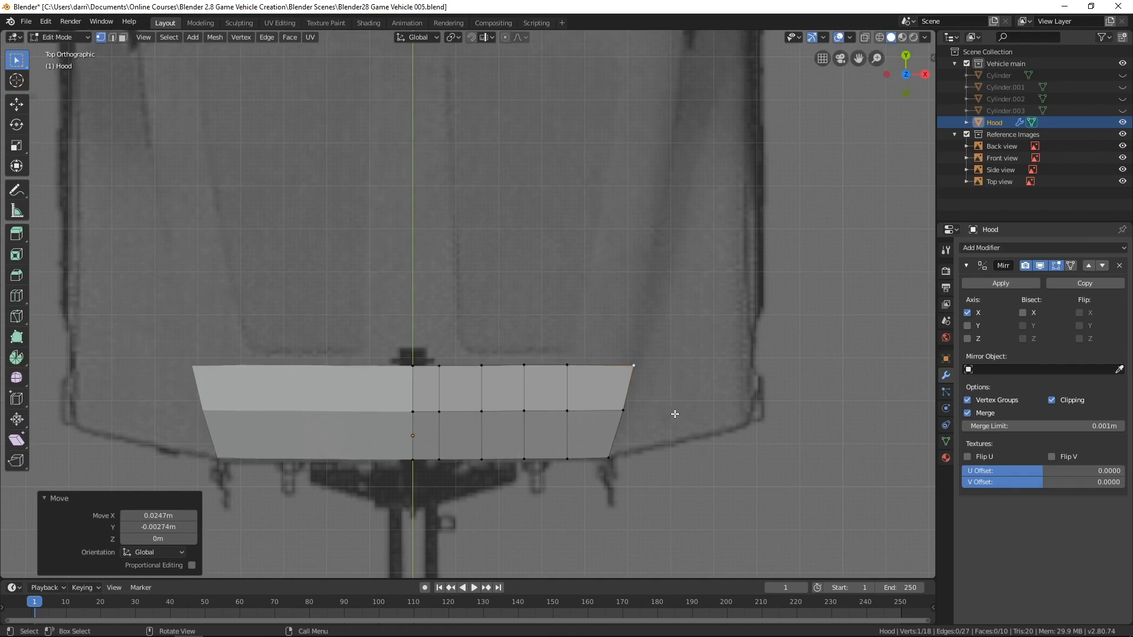
Examine the hood strip's profile from the right side against the side reference image
key(KP_3)
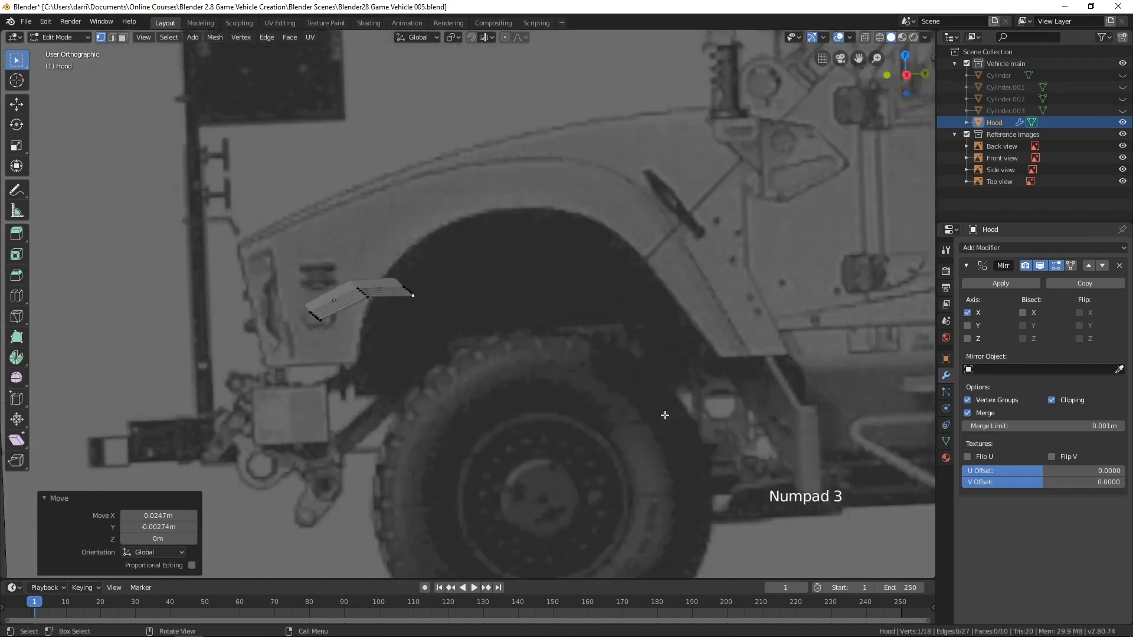
scroll(401, 278, up, 3)
shift+middle_drag(401, 279, 379, 295)
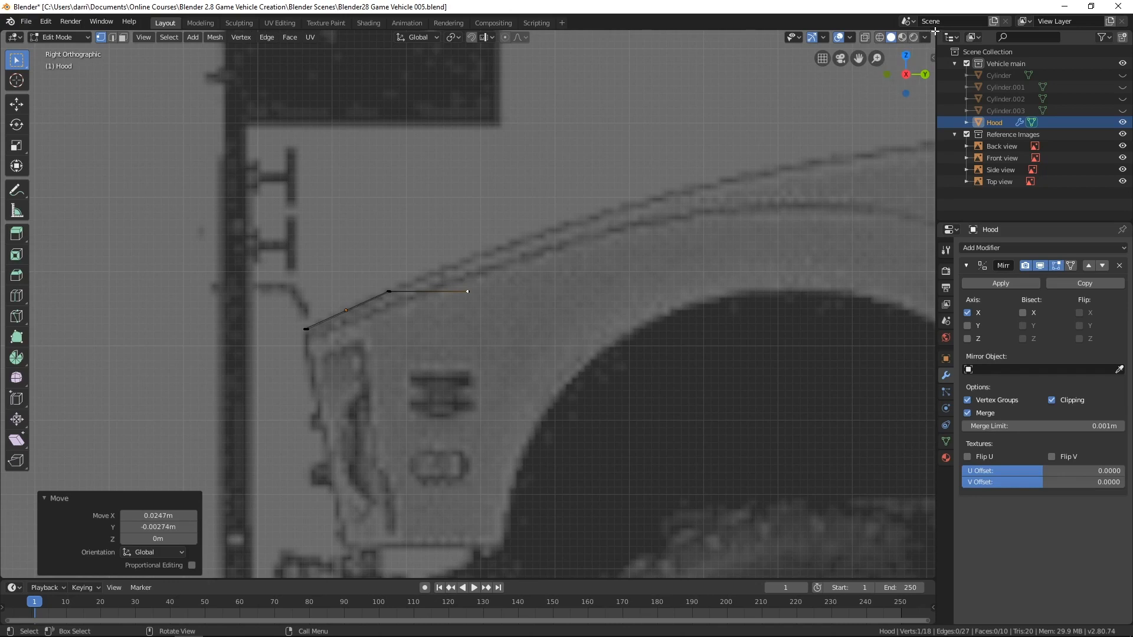
Split the 3D viewport into two side-by-side areas and join them back into one
drag(935, 31, 474, 111)
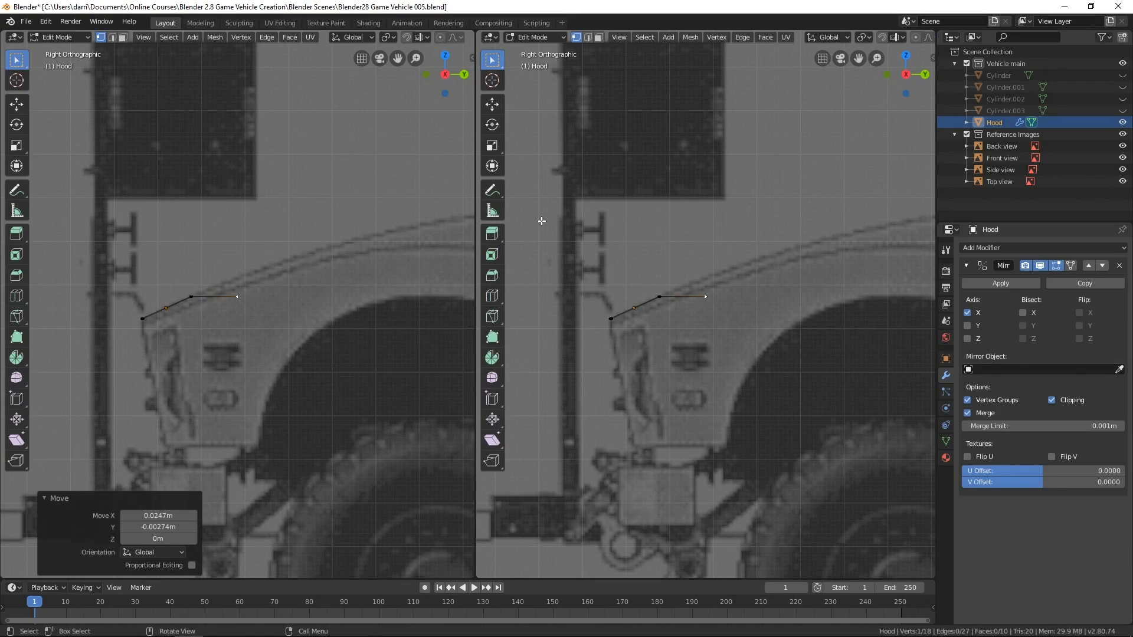
right_click(474, 284)
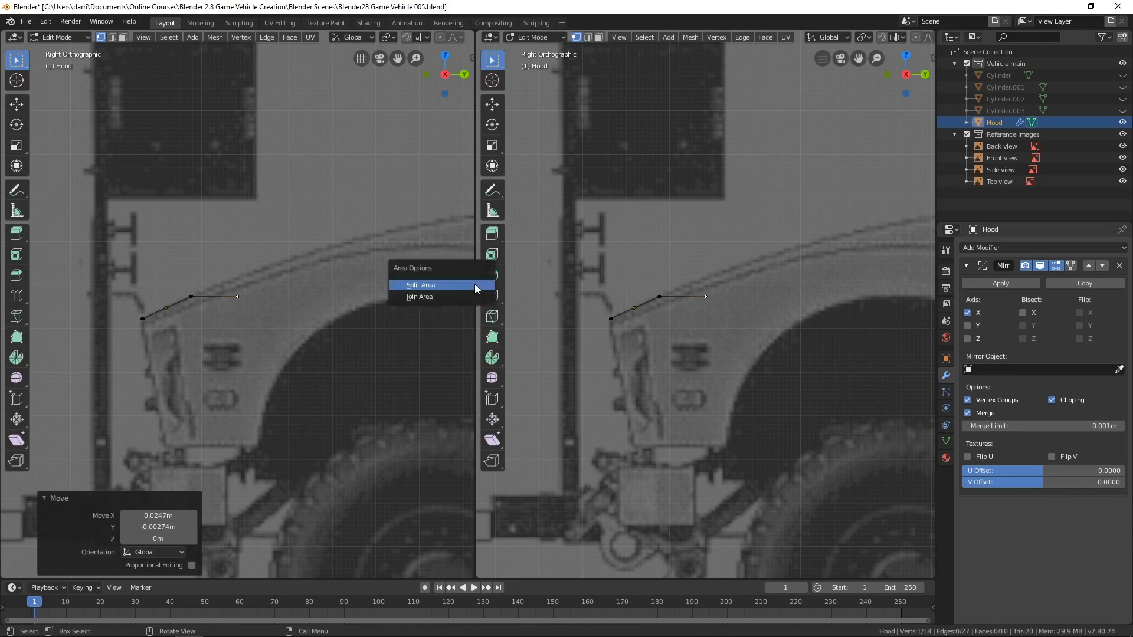
click(437, 298)
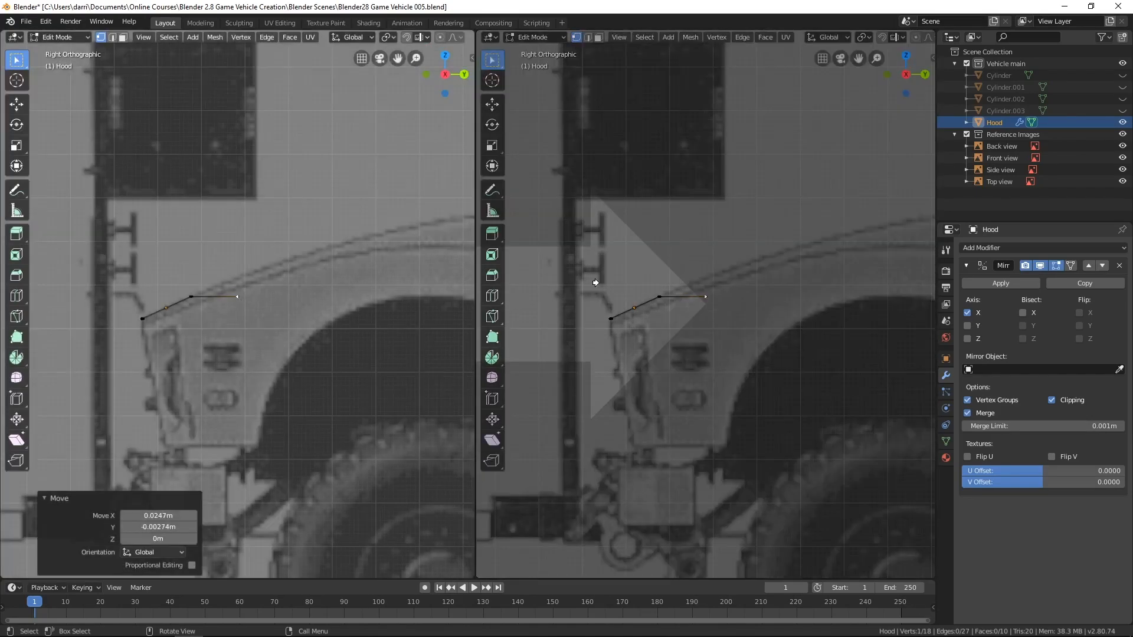
click(596, 283)
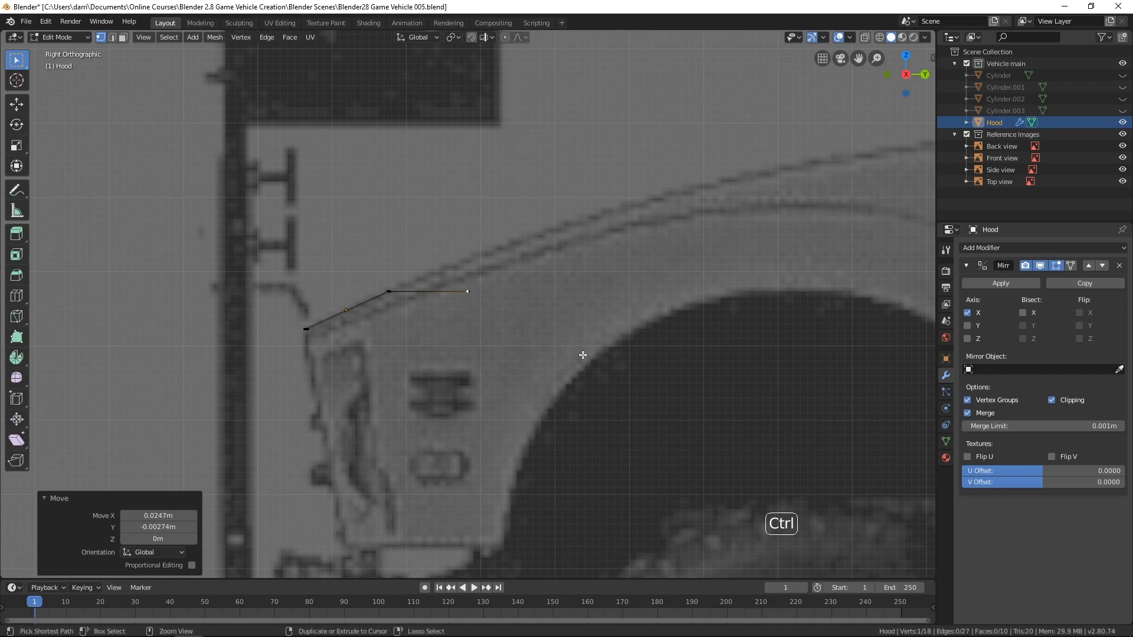
Switch the viewport to quad view, show the hood at an angle in the free view, and collapse the Move settings
key(ctrl+alt+q)
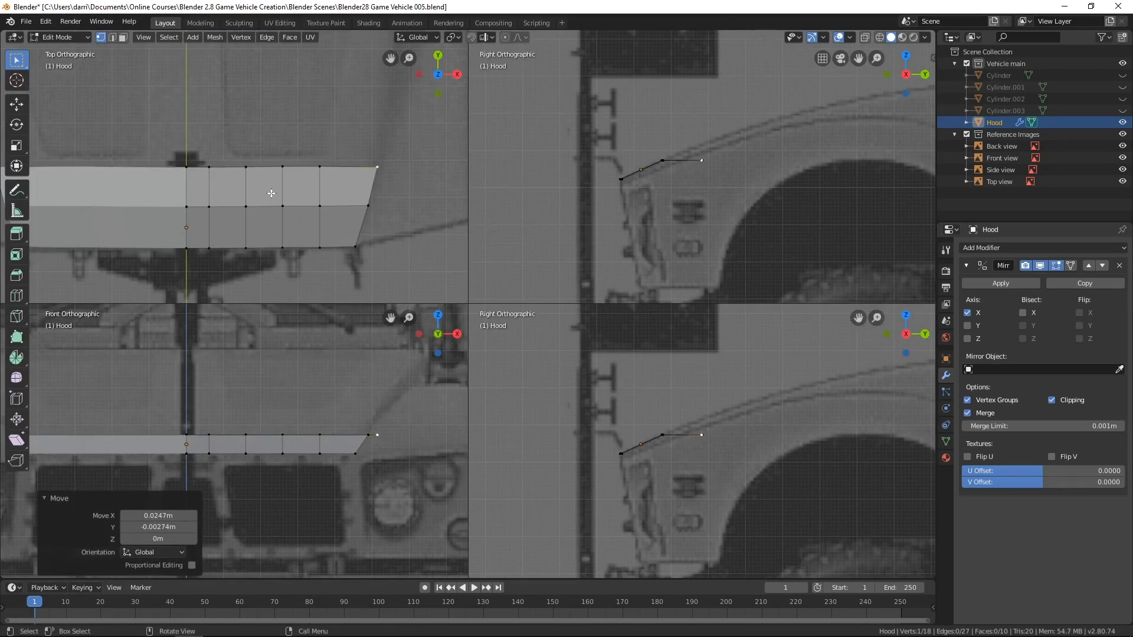
scroll(271, 193, down, 4)
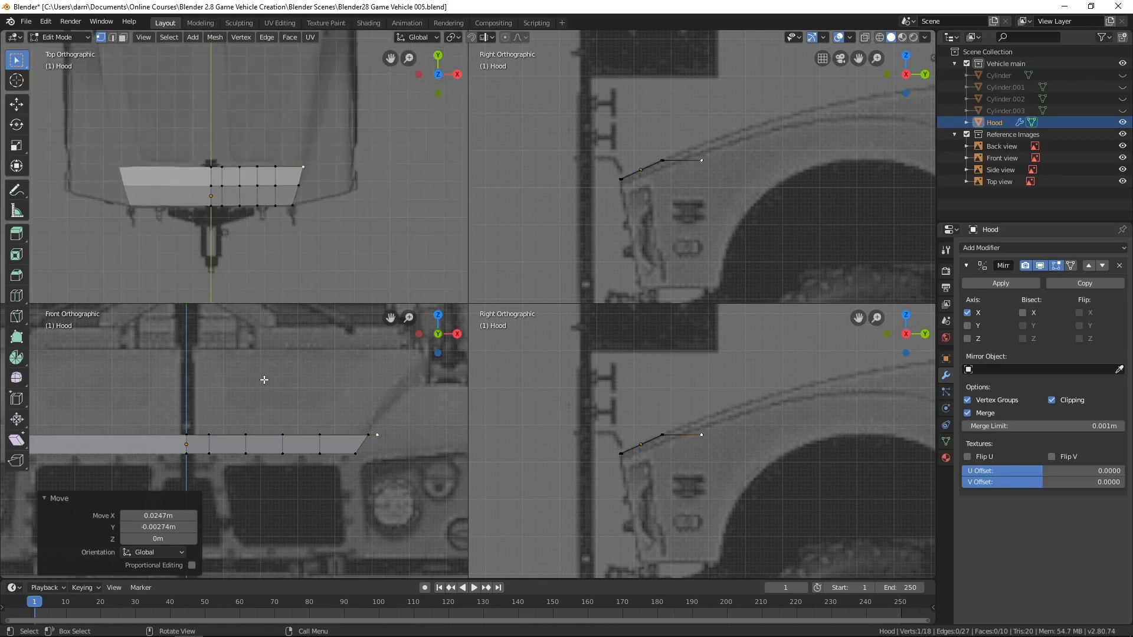
scroll(264, 379, down, 4)
scroll(609, 406, down, 3)
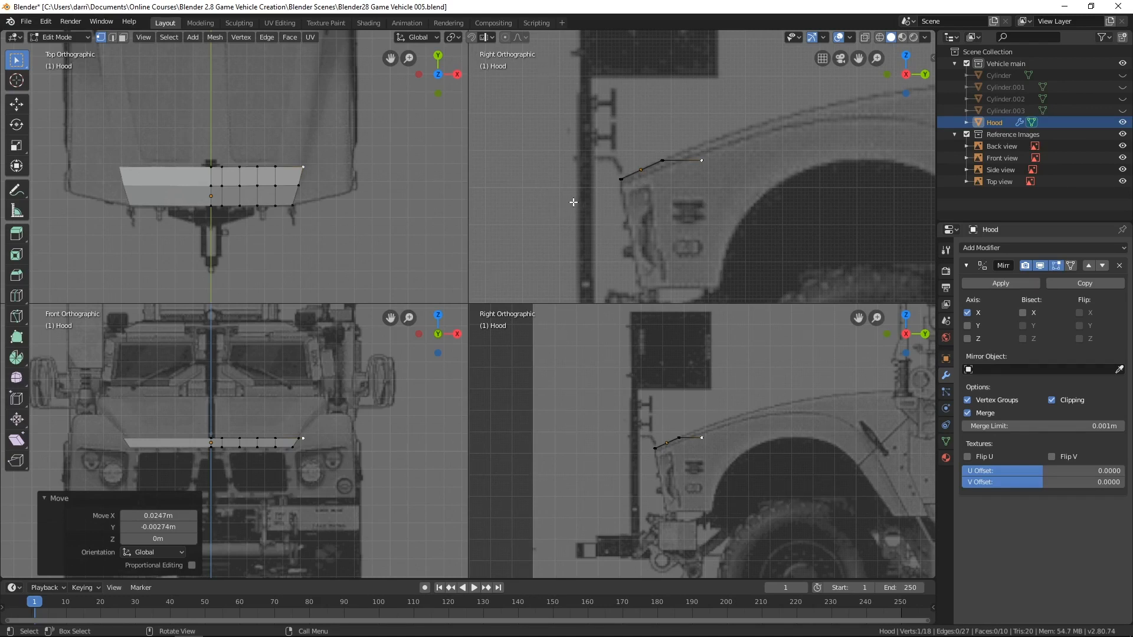
middle_drag(543, 172, 708, 218)
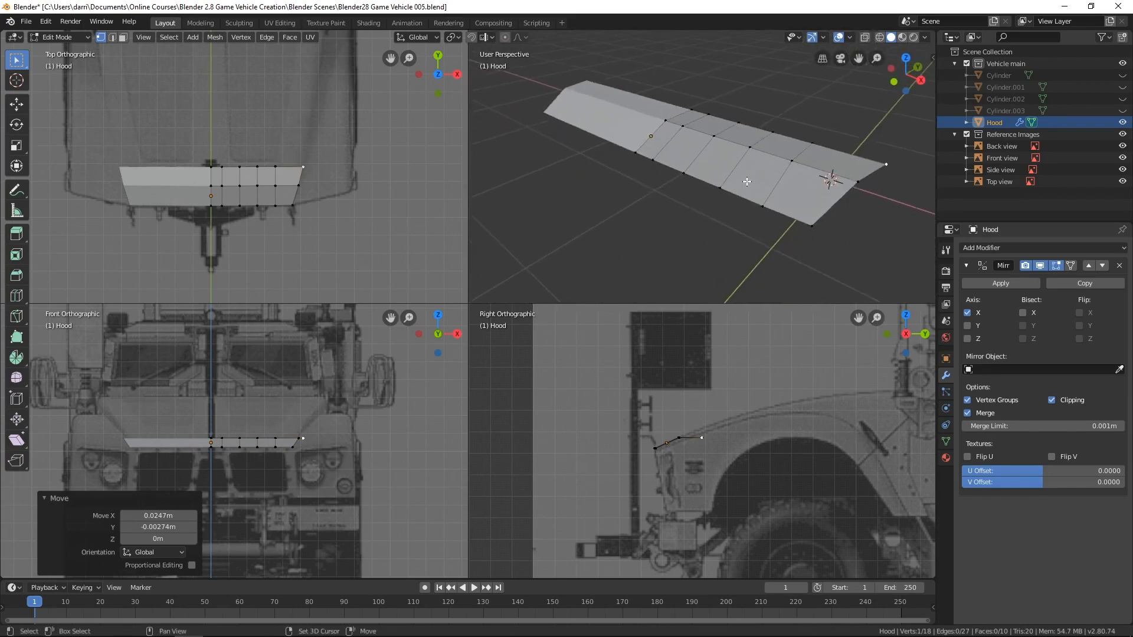
mouse_move(746, 182)
middle_down()
mouse_move(729, 212)
mouse_move(737, 200)
middle_up()
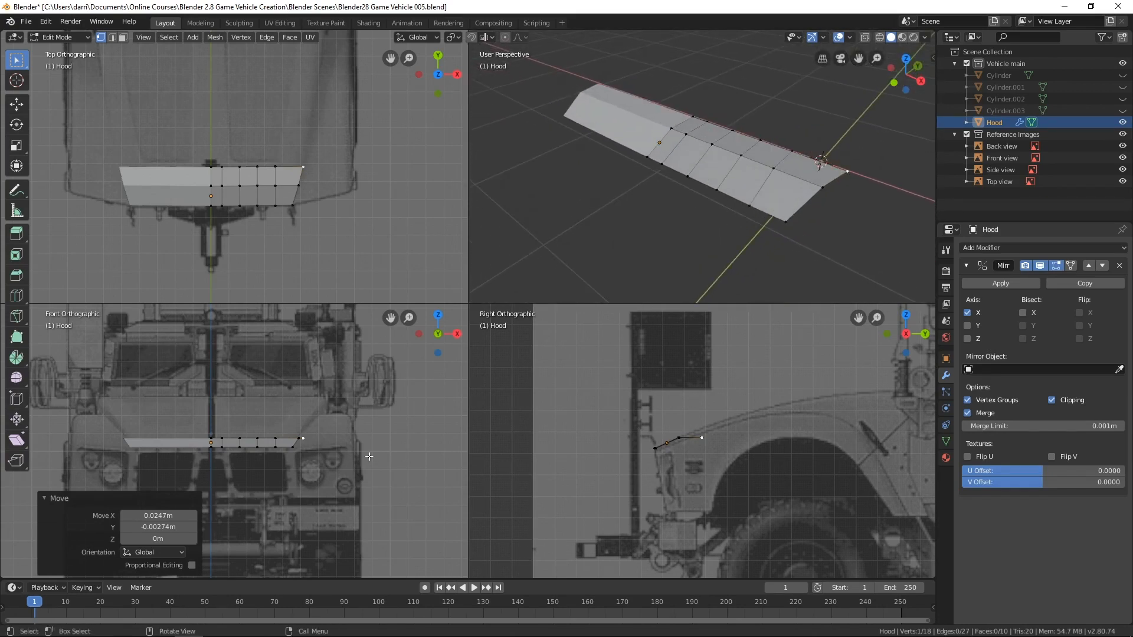
click(44, 499)
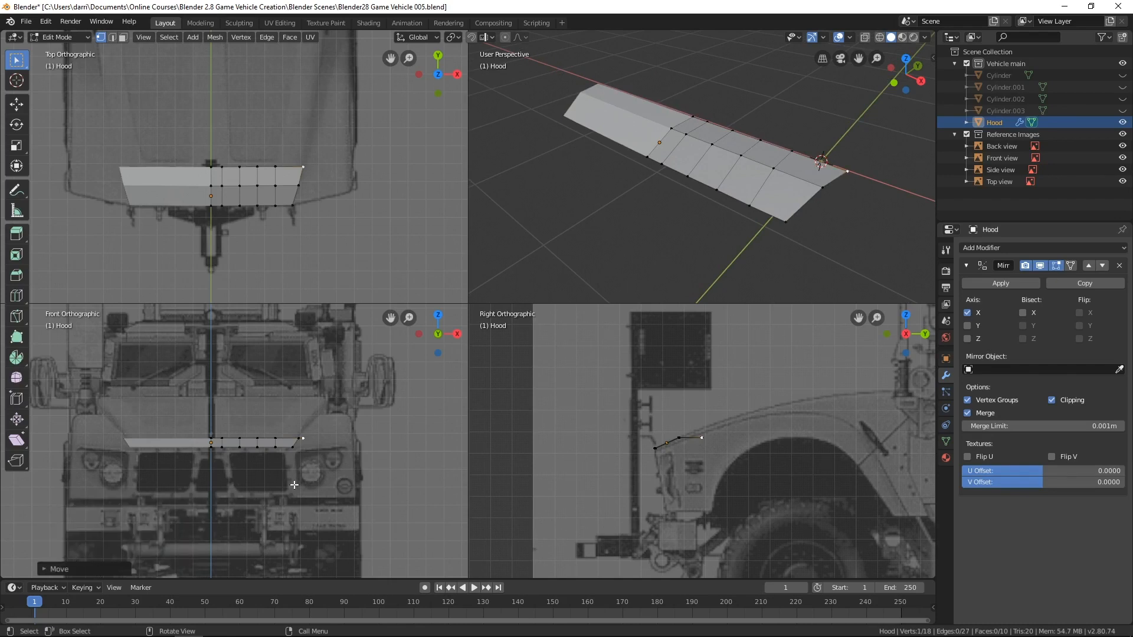
Raise the hood's entire rear vertex row about 0.043 m to follow the hood slope in the side reference image
scroll(294, 485, up, 5)
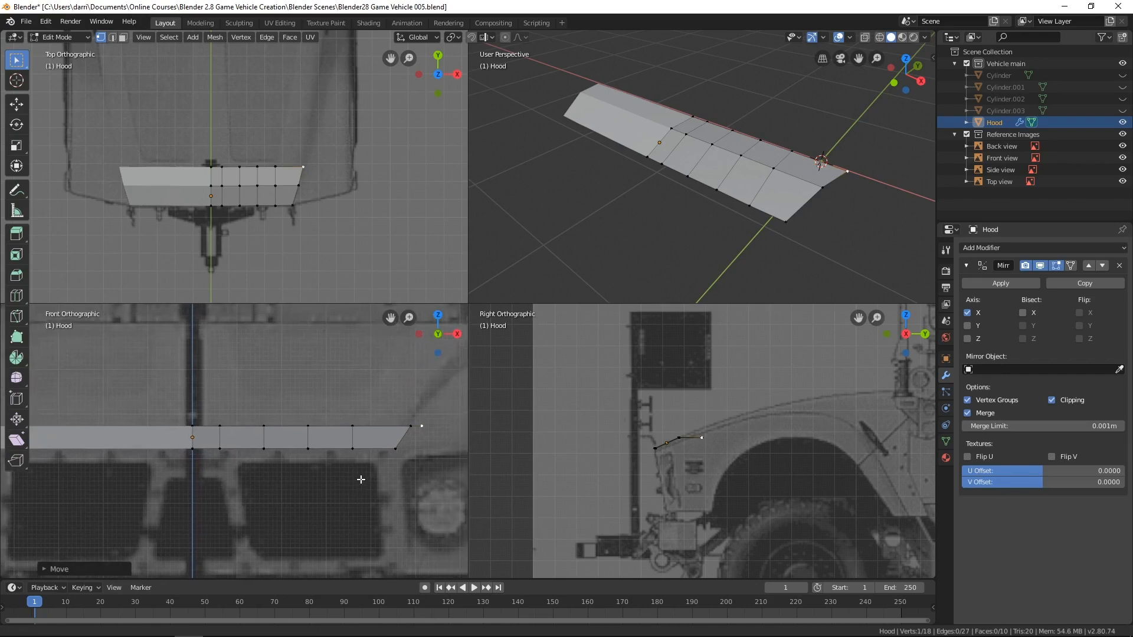
scroll(359, 227, up, 5)
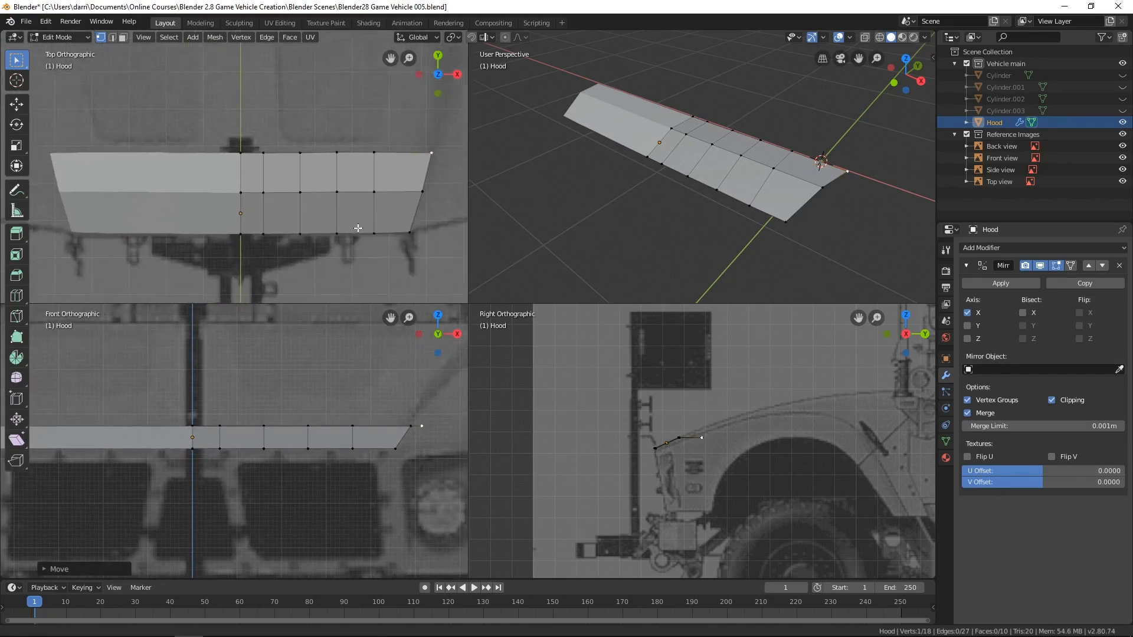
scroll(696, 437, up, 7)
mouse_move(696, 437)
shift+middle_down()
mouse_move(668, 421)
mouse_move(685, 429)
shift+middle_up()
scroll(667, 421, up, 2)
shift+scroll(685, 429, up, 1)
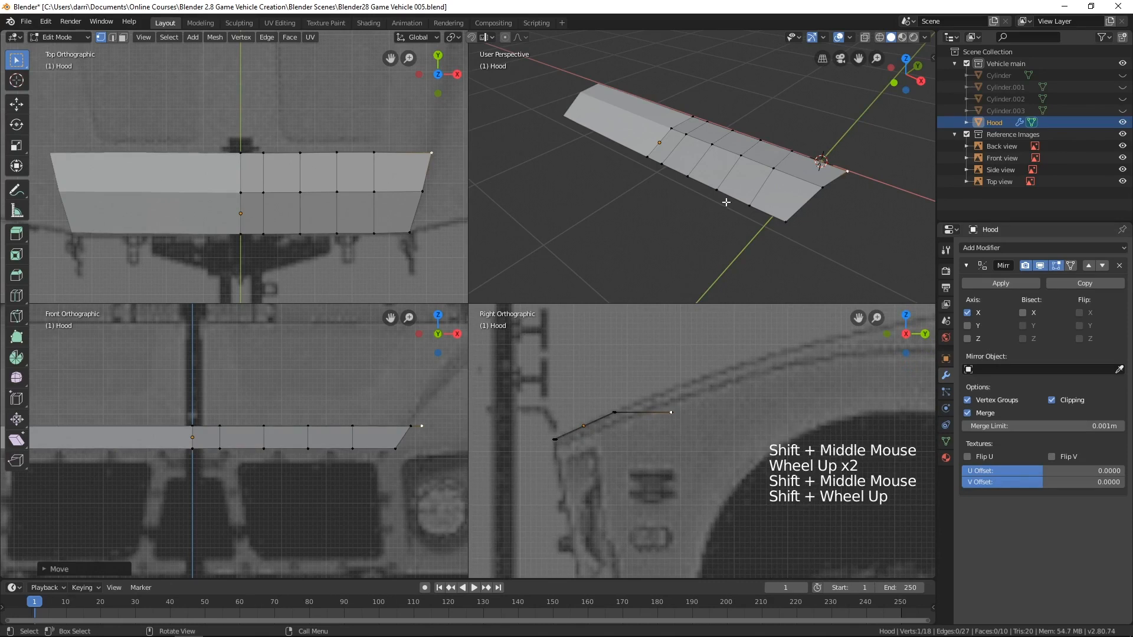
click(243, 150)
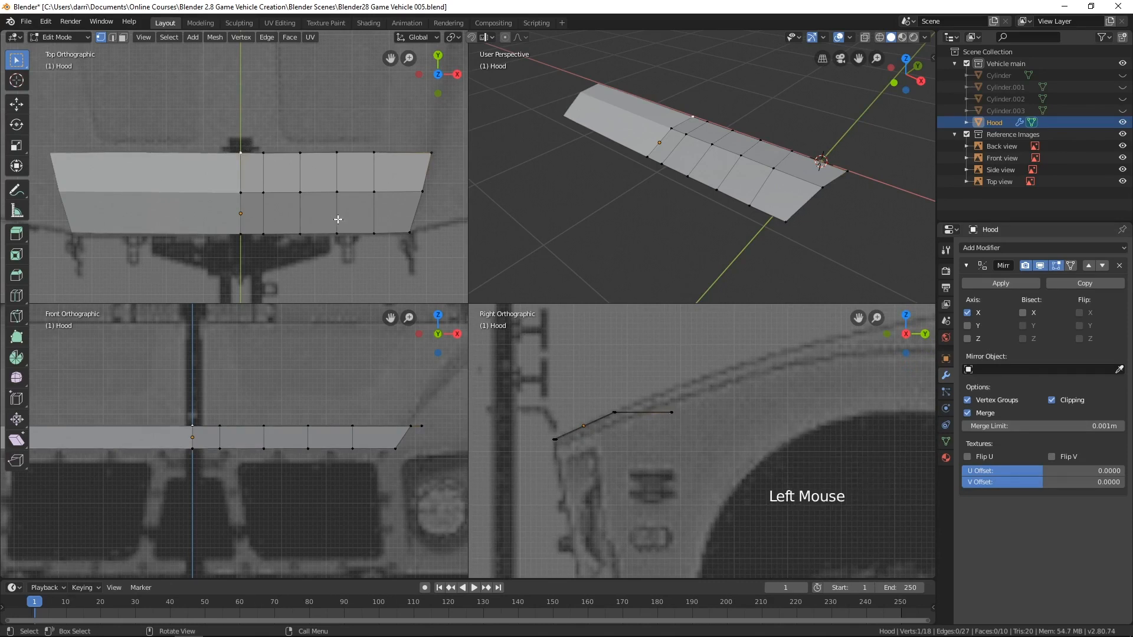
ctrl+click(431, 153)
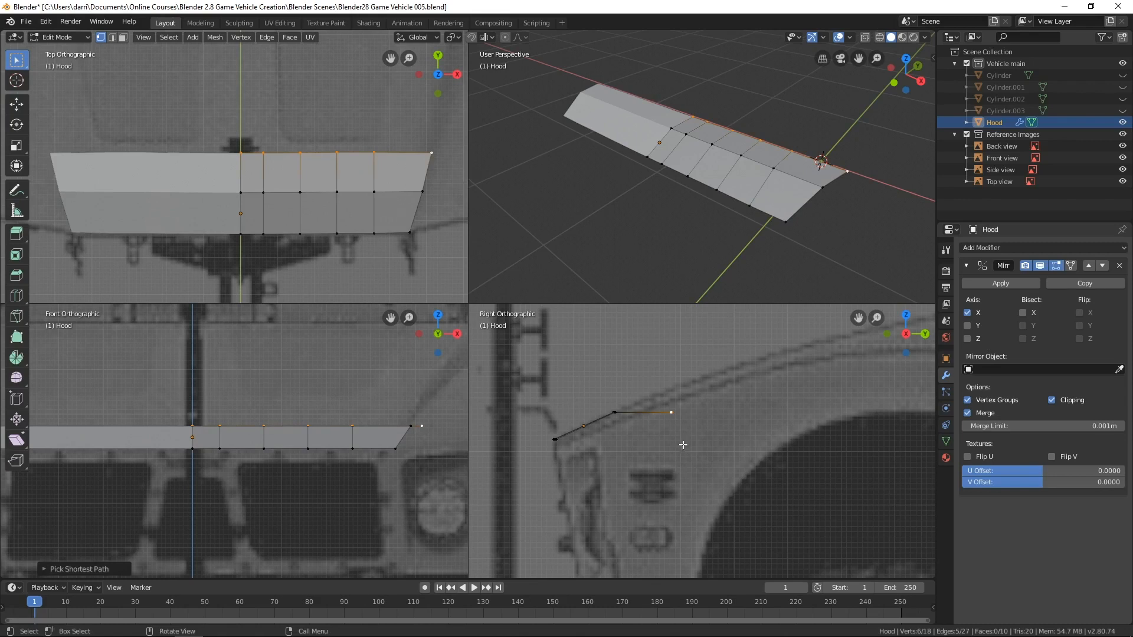
key(g)
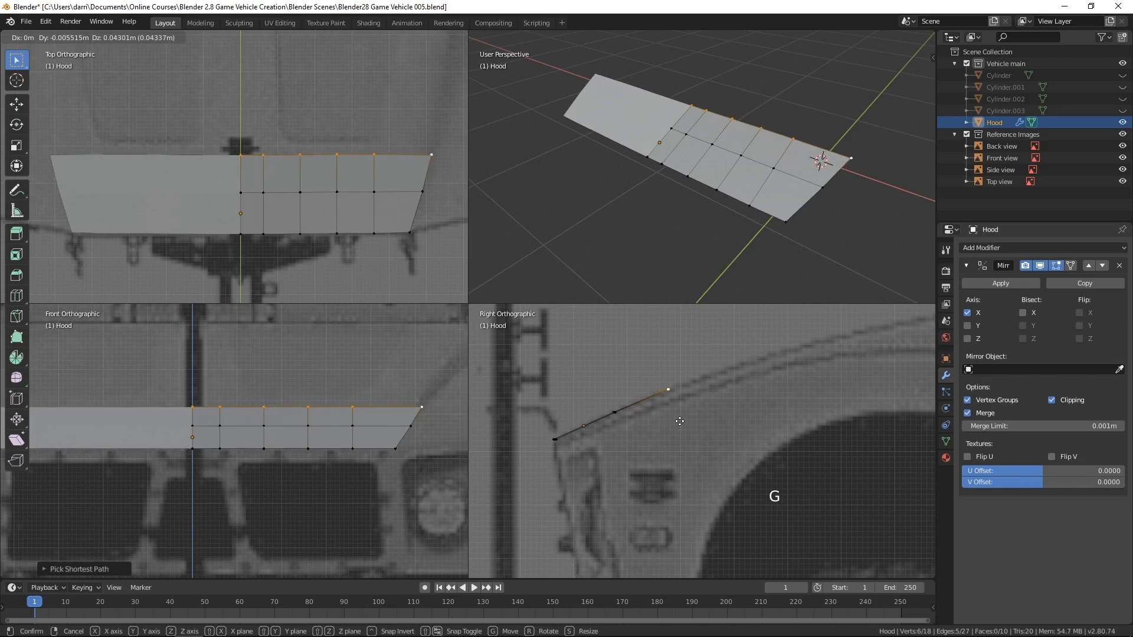
click(673, 419)
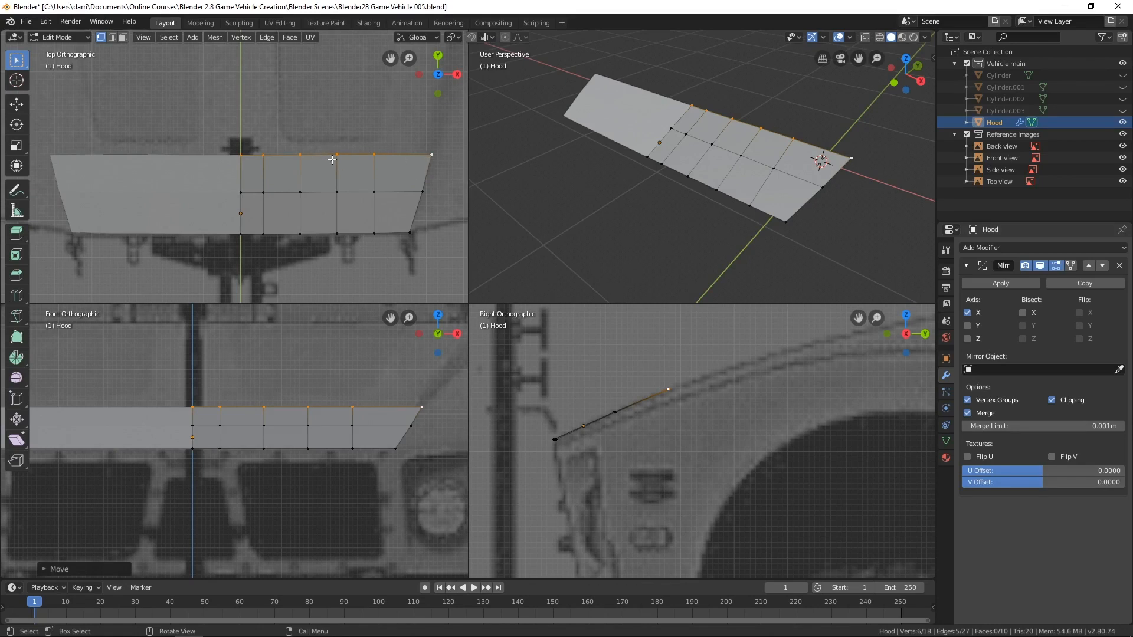
Move the two inner rear-row vertices nearest the outer corner outward to angle their edges like the slanted side
shift+middle_drag(426, 192, 363, 231)
click(355, 181)
key(g)
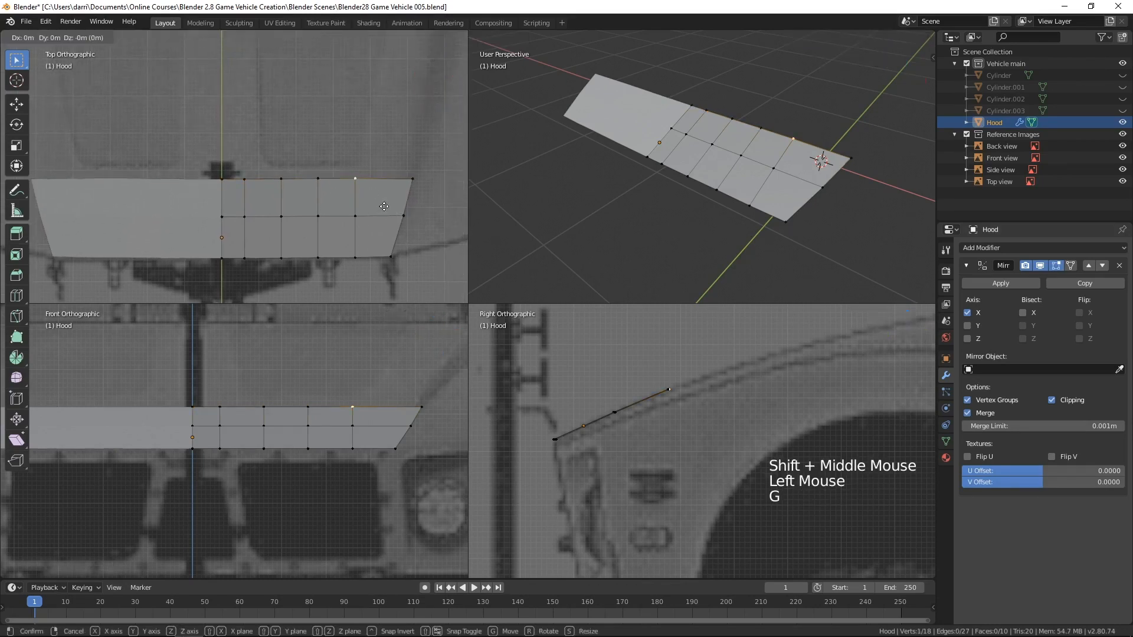
click(397, 206)
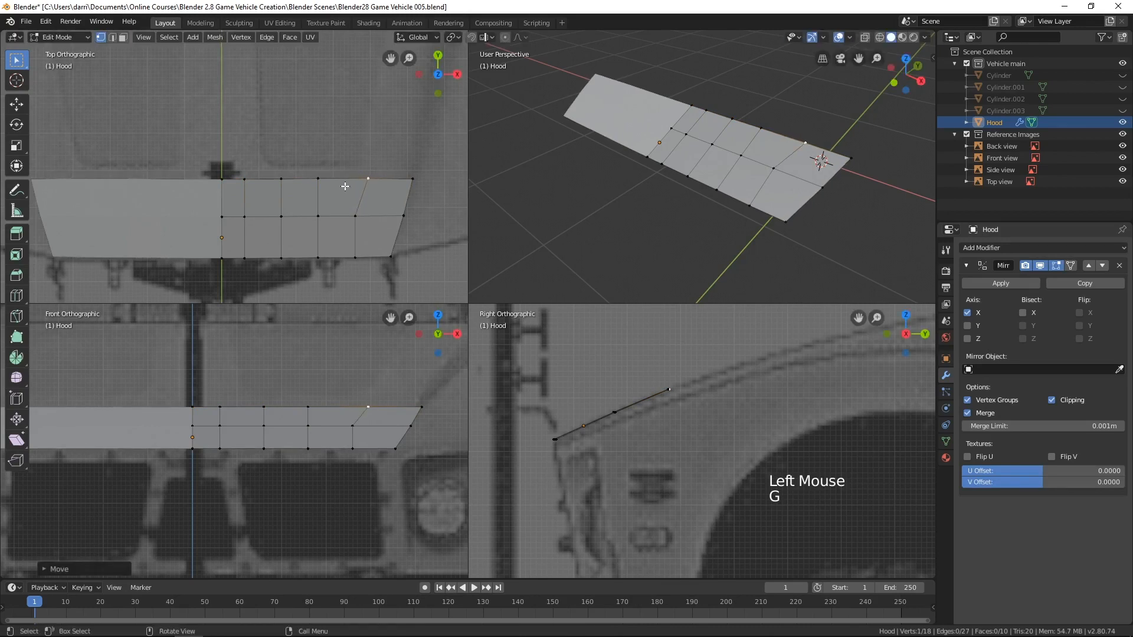
click(347, 185)
key(g)
click(346, 186)
Move the two rear-row vertices nearest the centerline outward, about 0.008 m for the farther one and 0.014 m for the nearer one
click(301, 183)
key(g)
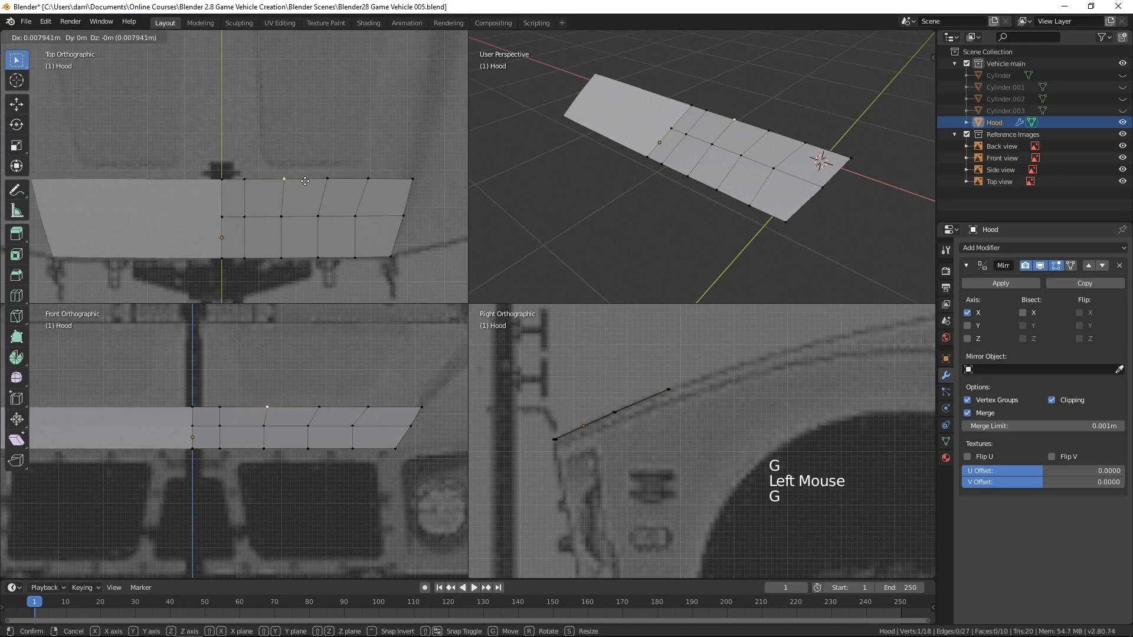
click(307, 182)
click(271, 181)
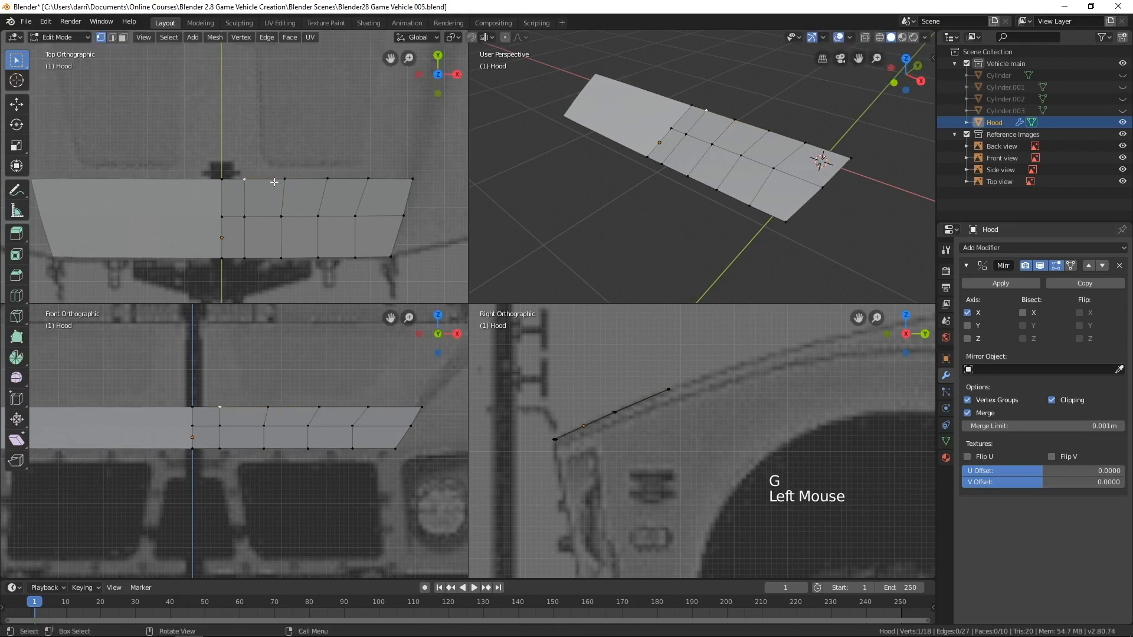
key(g)
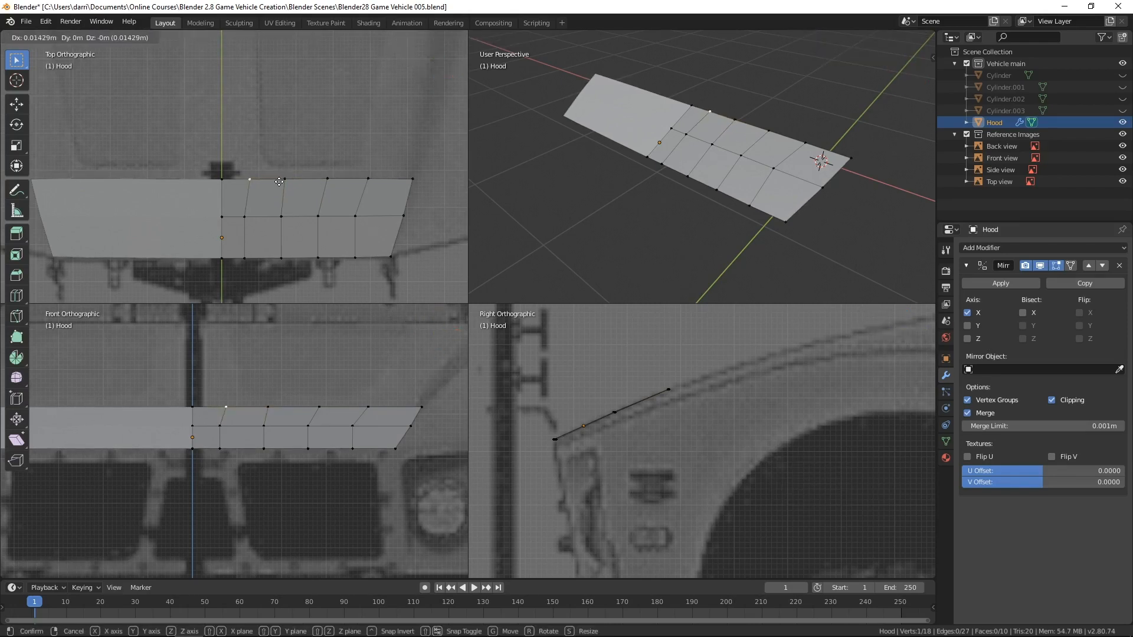
click(279, 182)
Shift the four inner vertices of the middle row outward about 0.008 m together
click(245, 219)
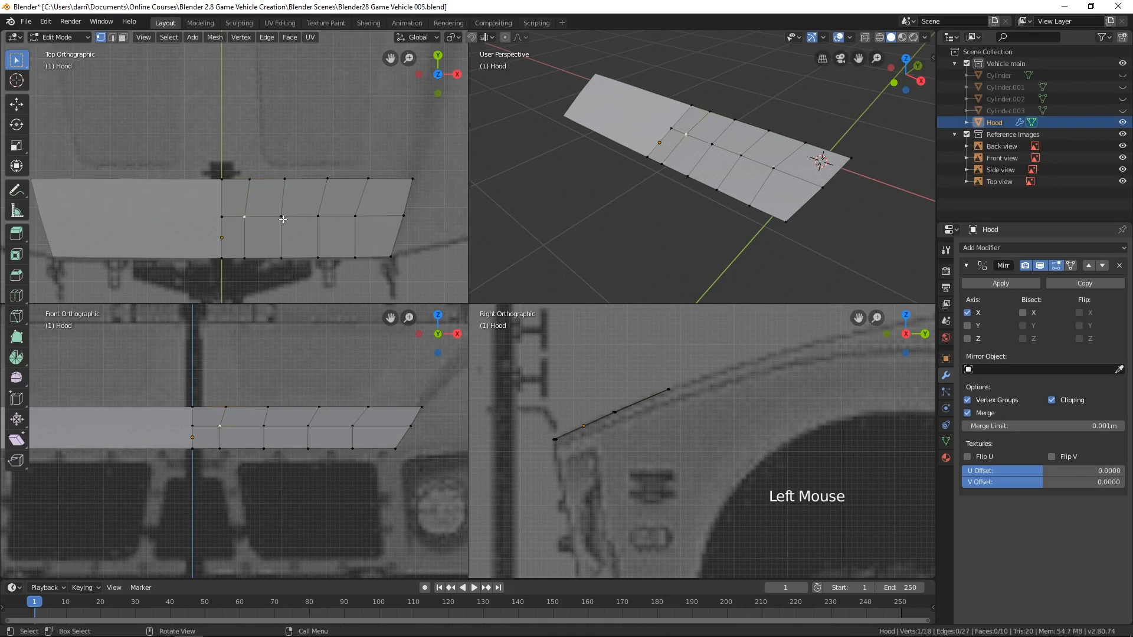
shift+click(281, 217)
shift+click(353, 216)
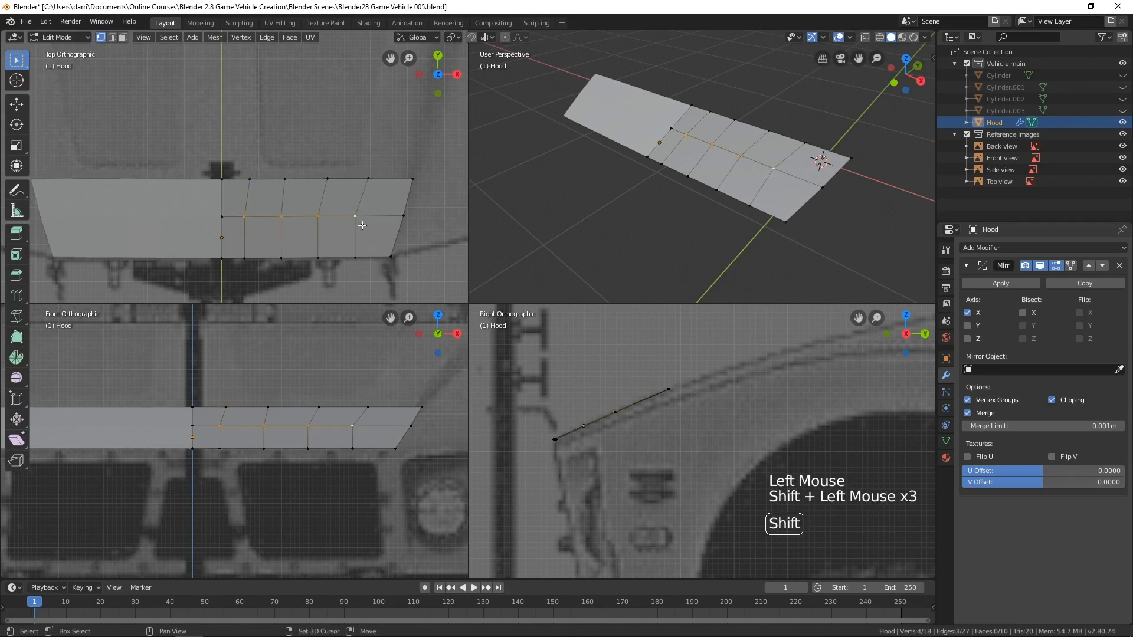
key(g)
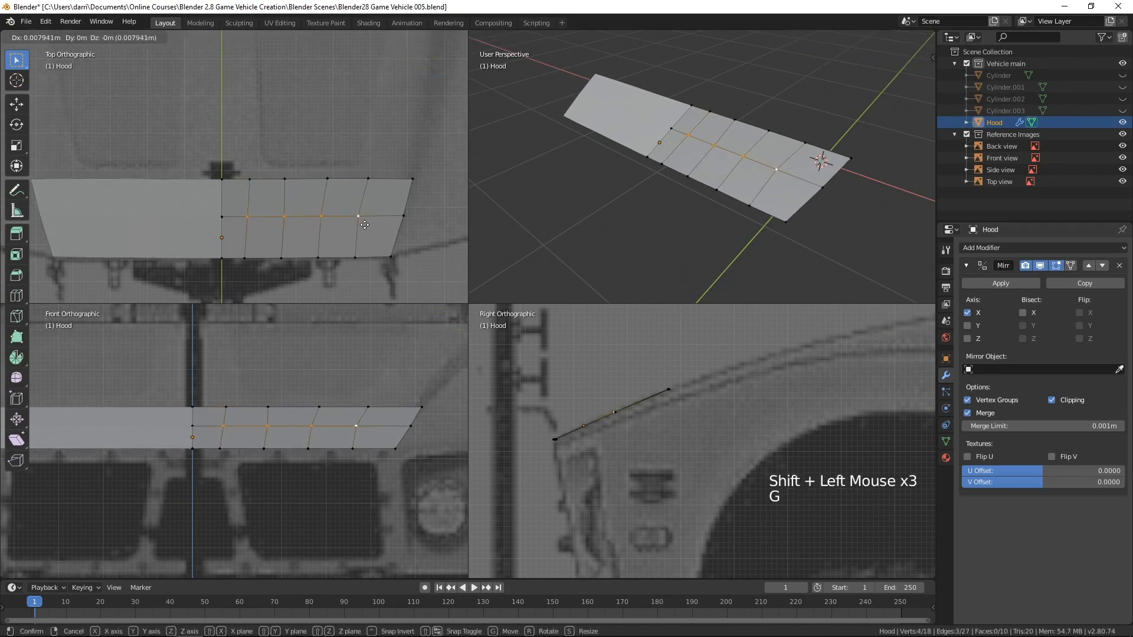
click(365, 225)
Nudge the rear-row vertex second from the centerline slightly farther outward to even out the spacing
click(289, 180)
key(g)
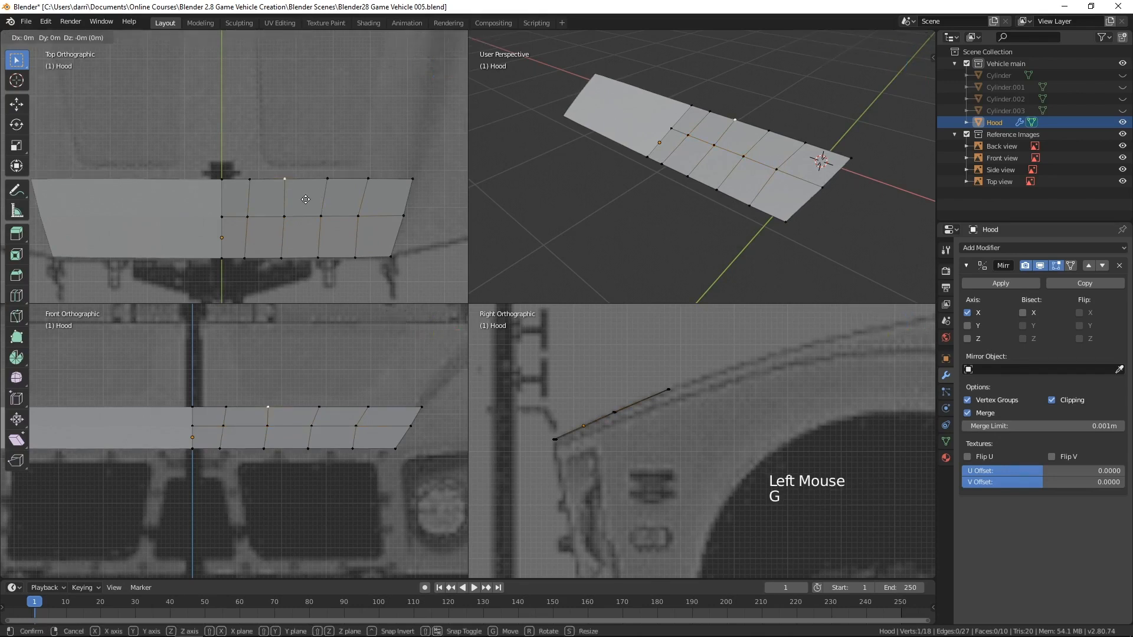
click(311, 200)
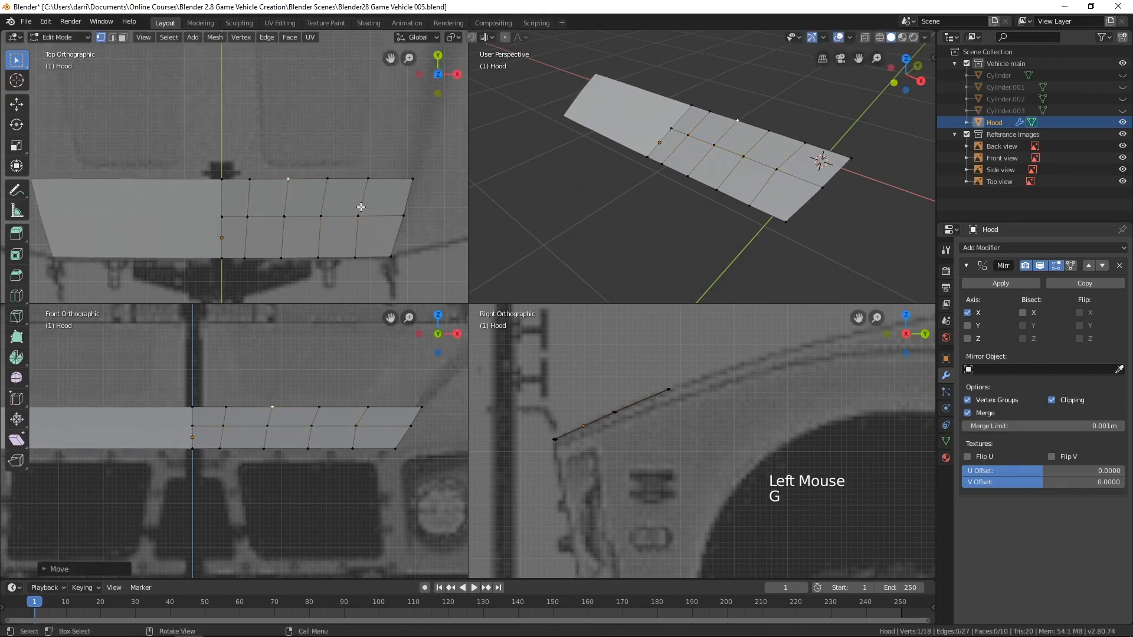
Move the middle row's fourth vertex from the centerline outward about 0.011 m and its third about 0.006 m
click(358, 217)
key(g)
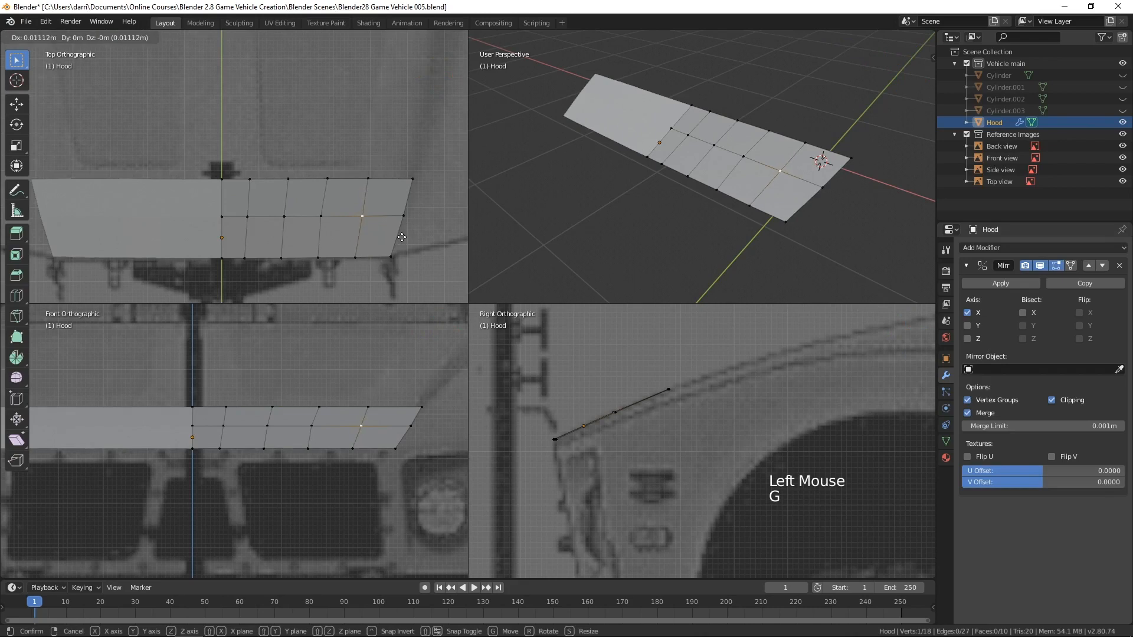
click(401, 237)
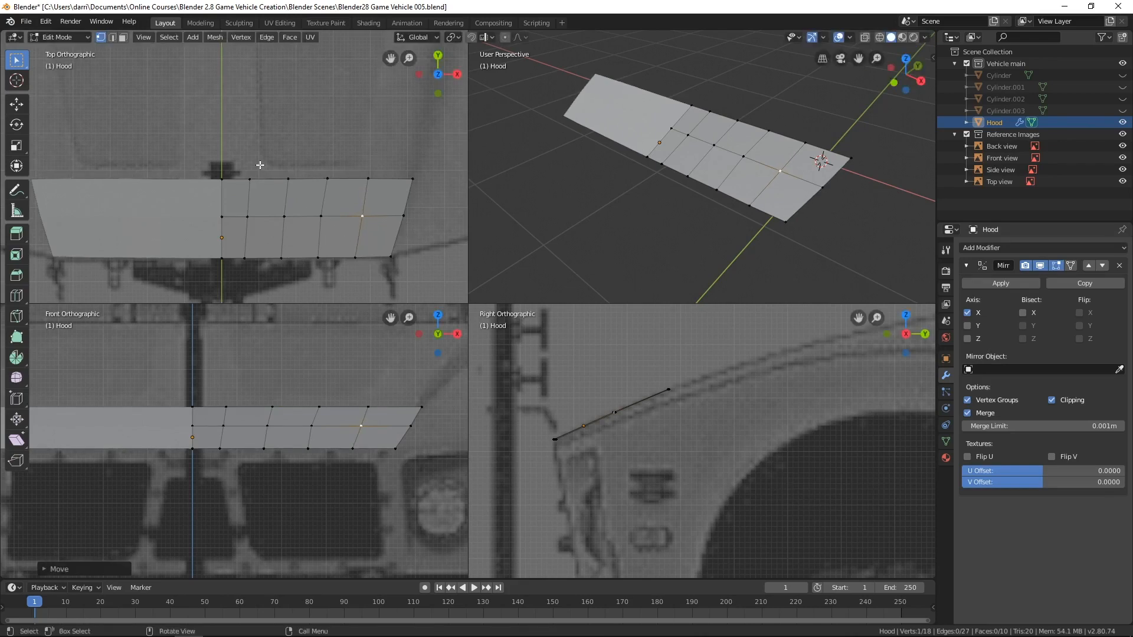
shift+middle_drag(260, 167, 254, 197)
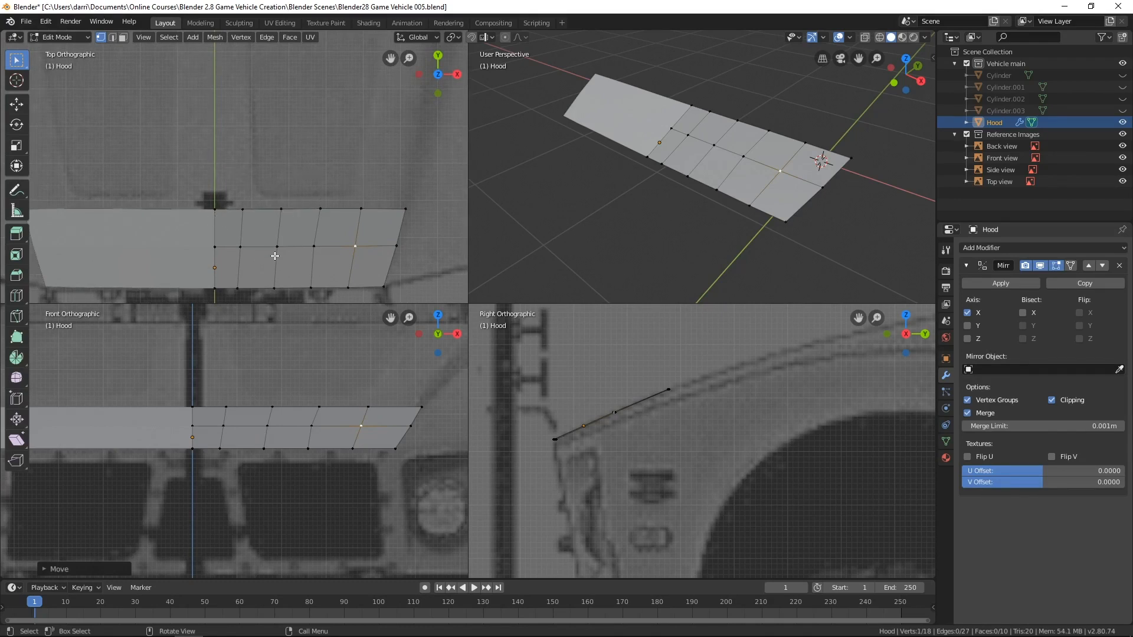
click(311, 250)
key(g)
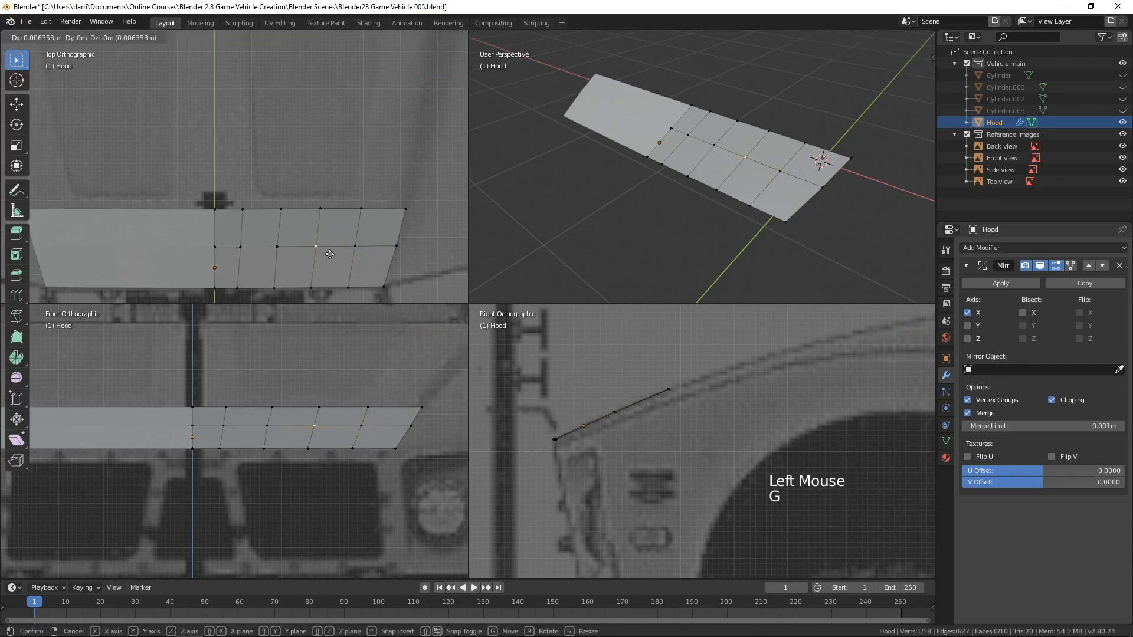
click(330, 255)
Move the whole rear vertex row backward and outward along the top reference, bringing it back inward about 0.006 m
click(215, 208)
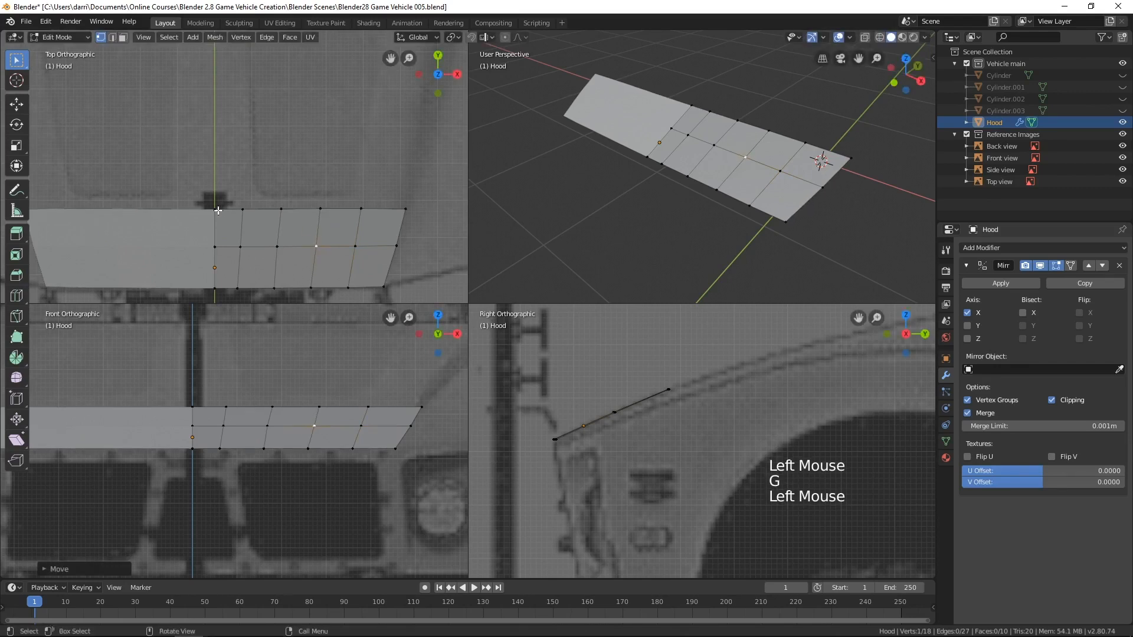
ctrl+click(405, 209)
key(g)
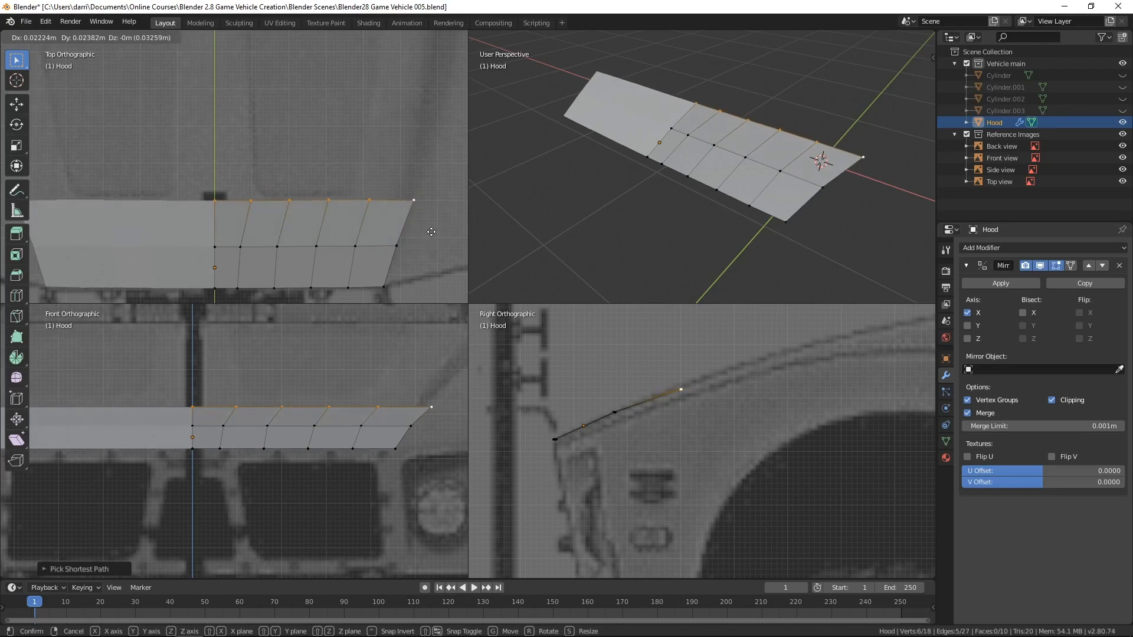
click(432, 229)
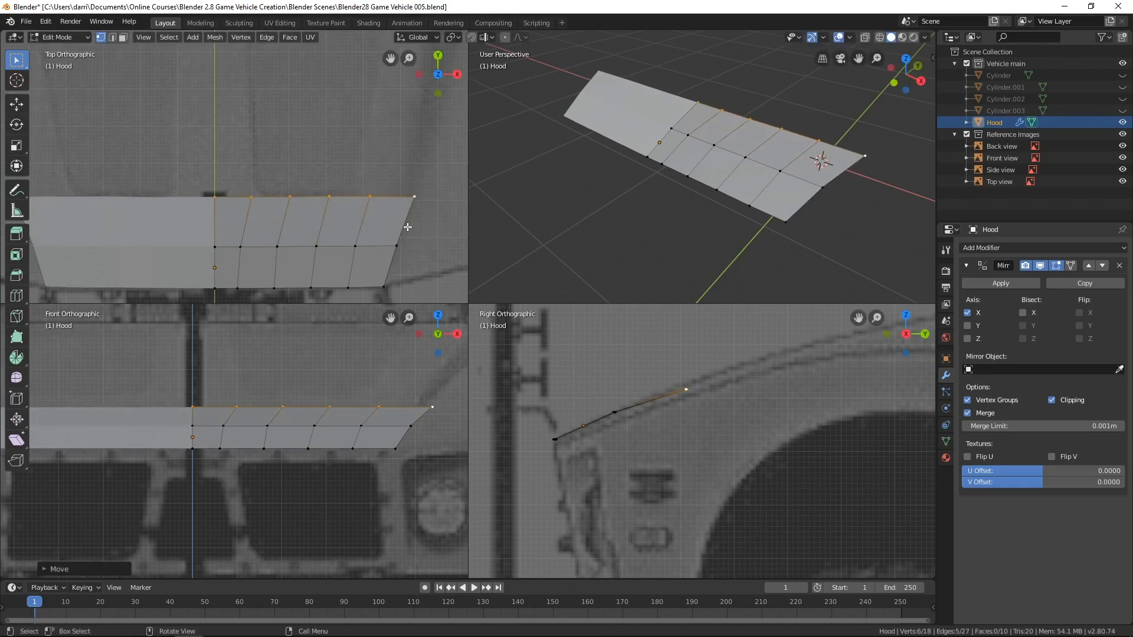
key(g)
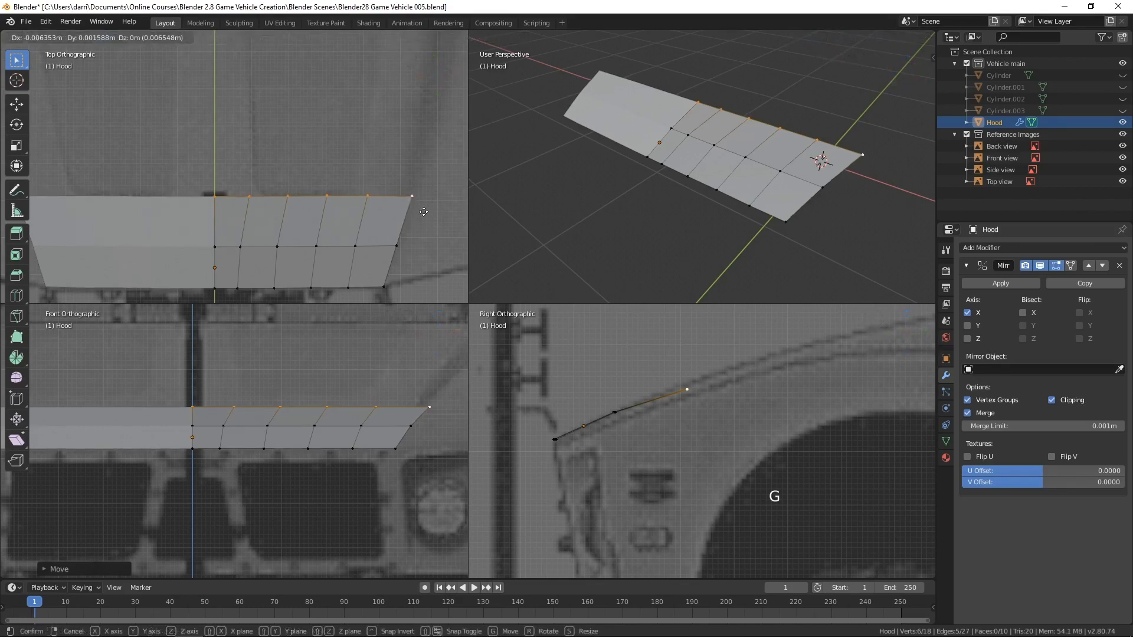
click(424, 212)
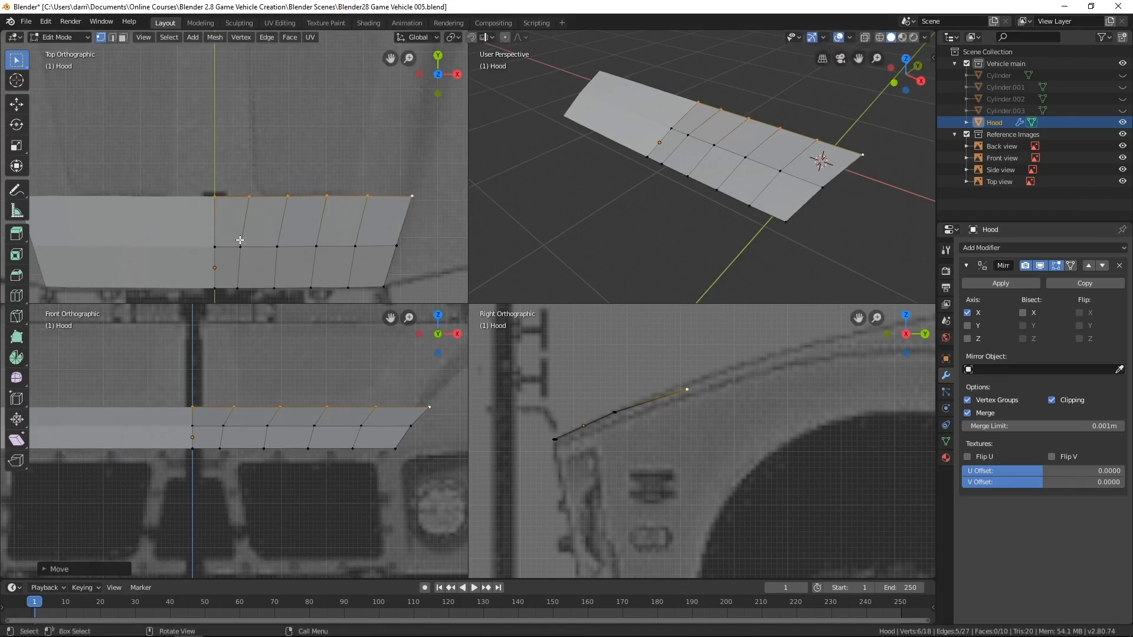
Shift the whole middle vertex row slightly backward and raise it about 0.006 m to match the side reference curve
click(215, 247)
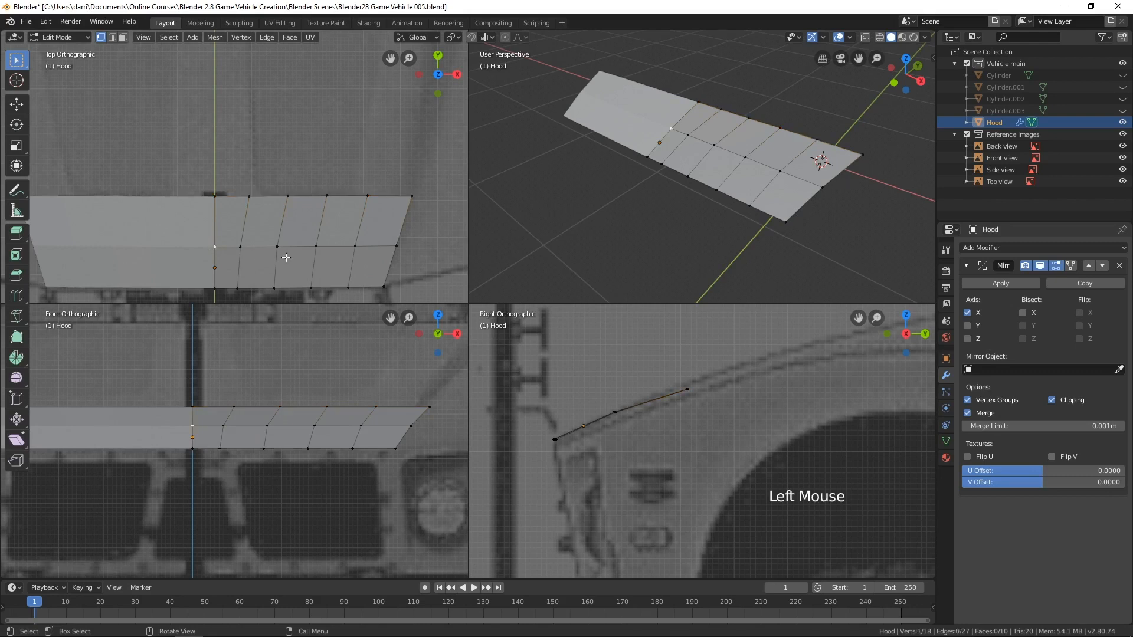
ctrl+click(402, 245)
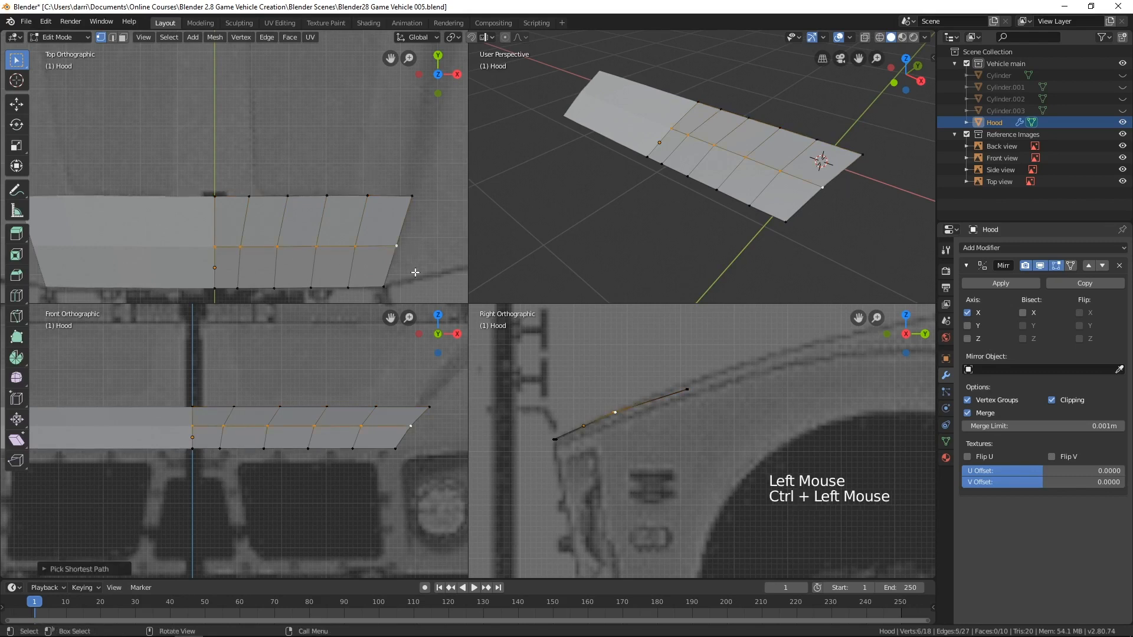
key(g)
click(416, 270)
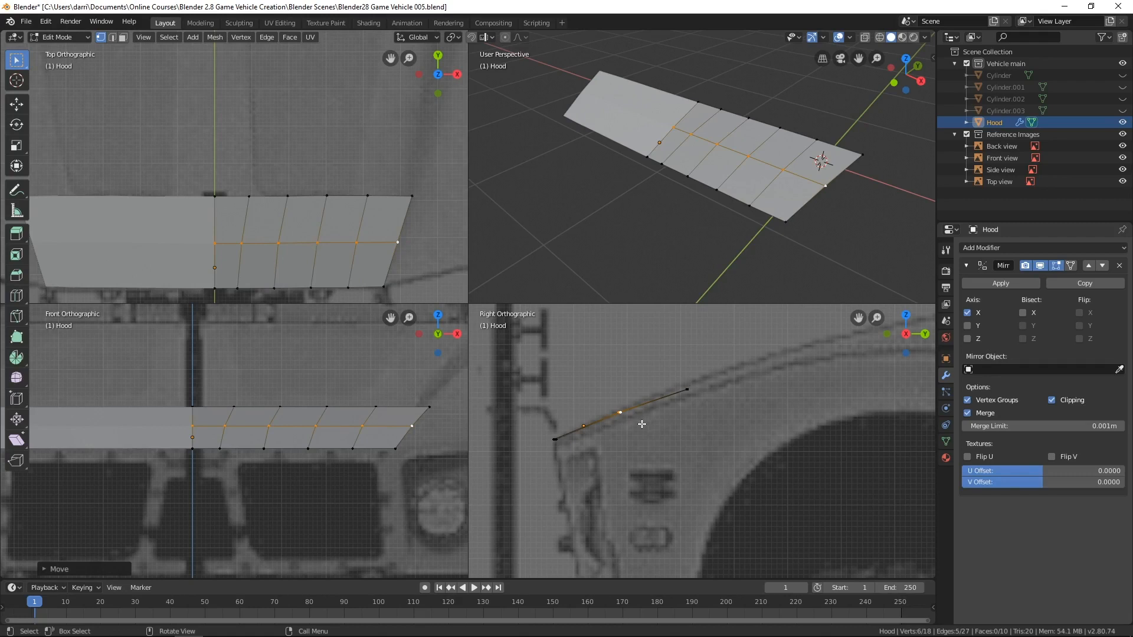
key(g)
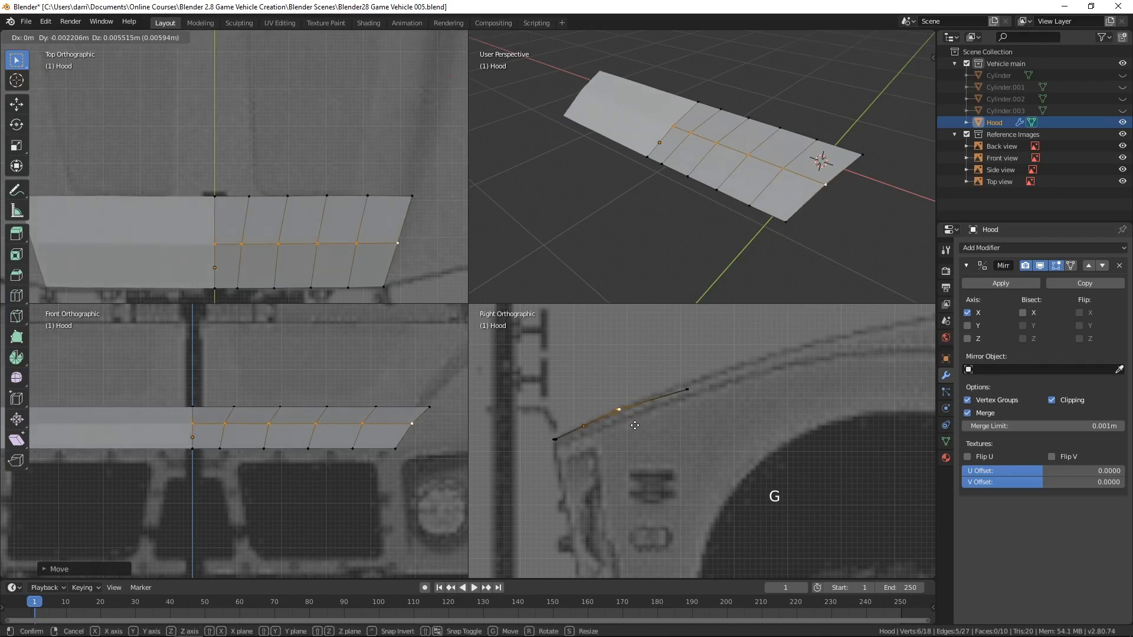
click(635, 426)
Reselect only the rear vertex row and raise it about 0.012 m in the side view
key(alt+a)
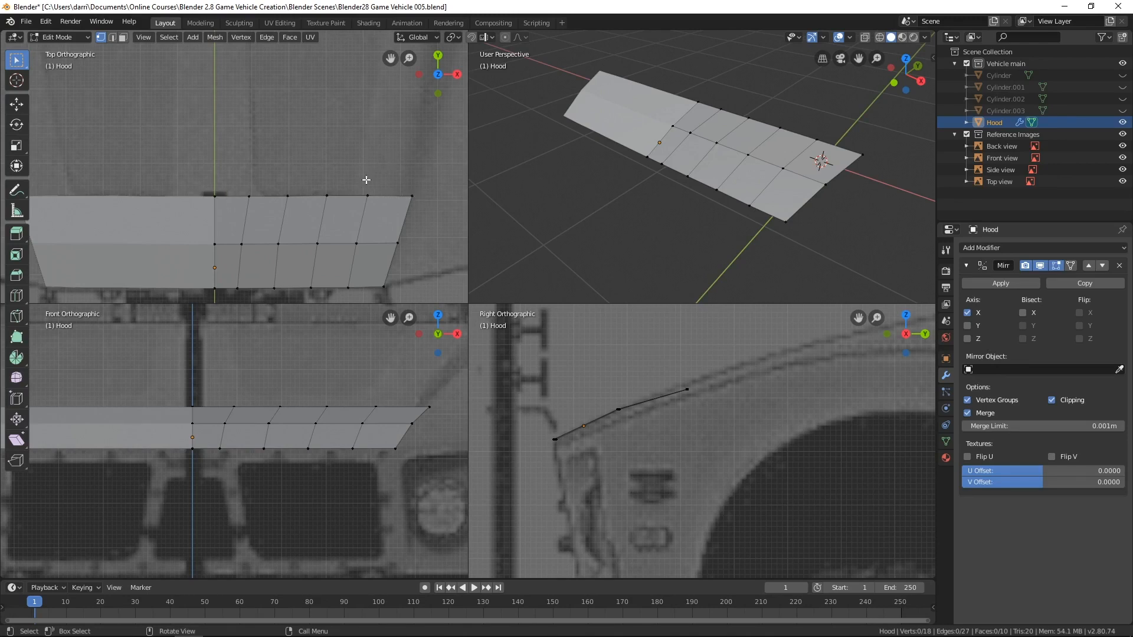
key(b)
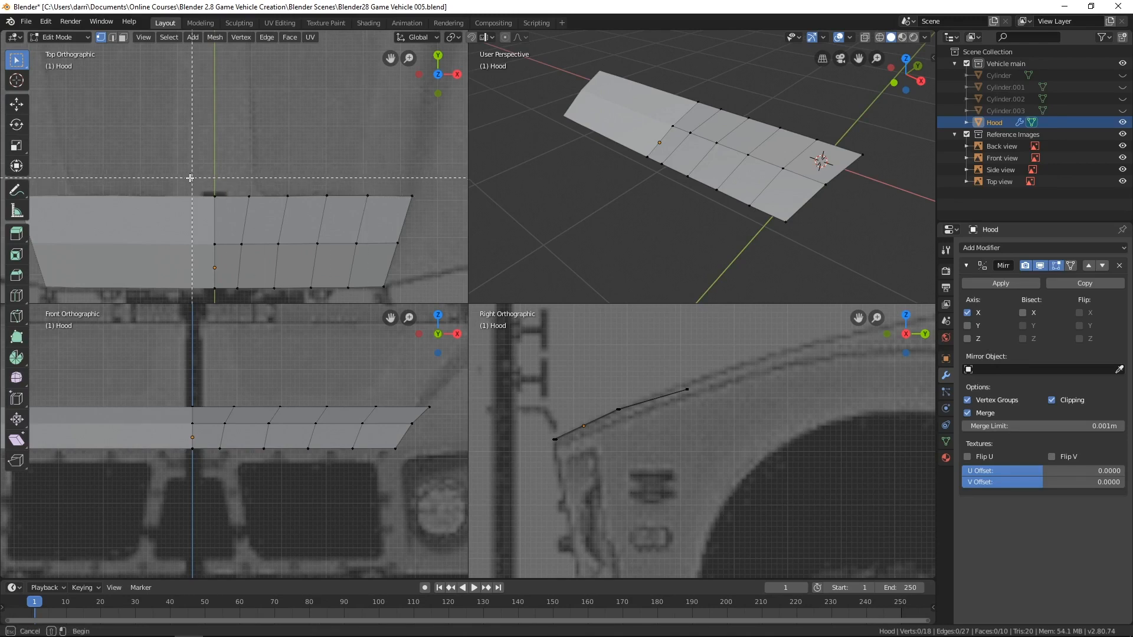
drag(187, 178, 437, 213)
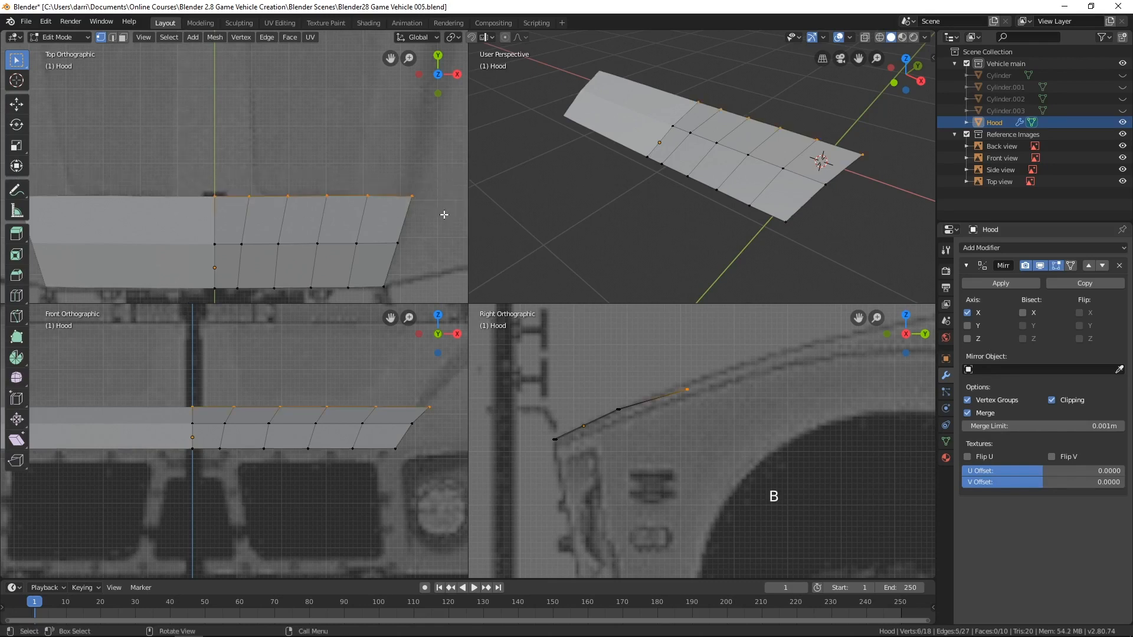
key(g)
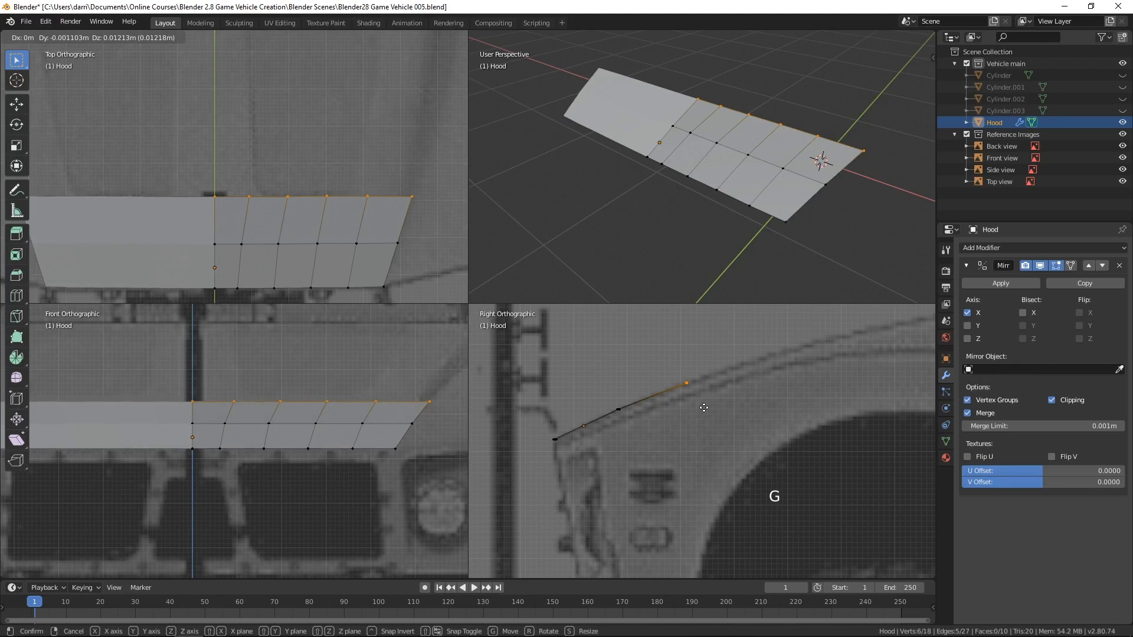
click(704, 408)
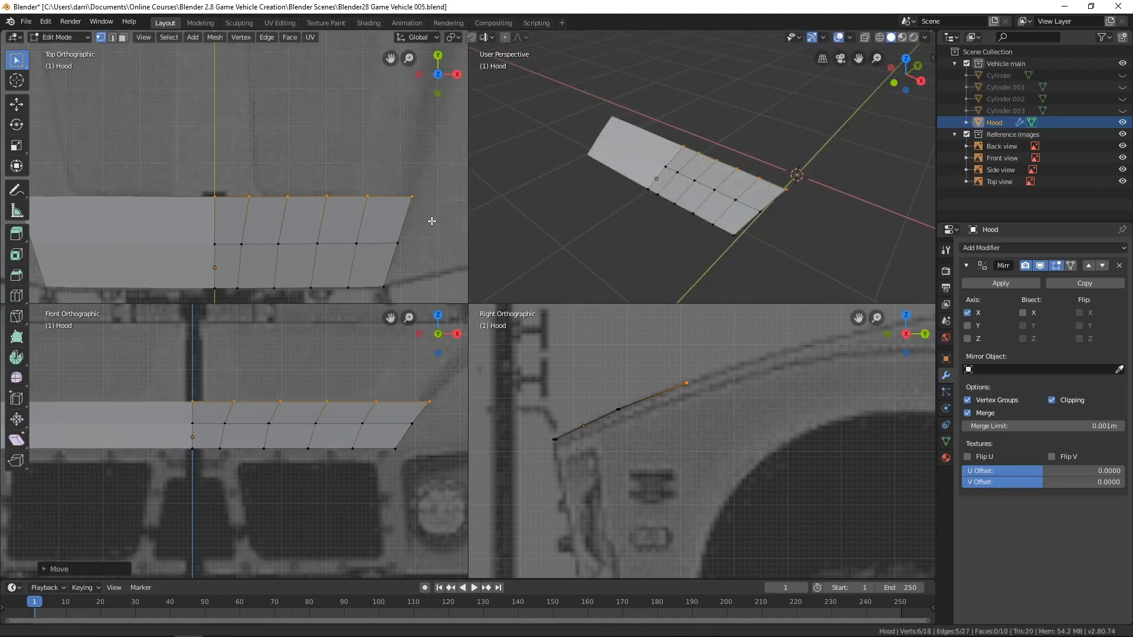
Extrude the hood's rear vertex row about 0.17 m backward and 0.04 m outward along the top reference
mouse_move(432, 221)
shift+middle_down()
mouse_move(415, 240)
mouse_move(436, 221)
shift+middle_up()
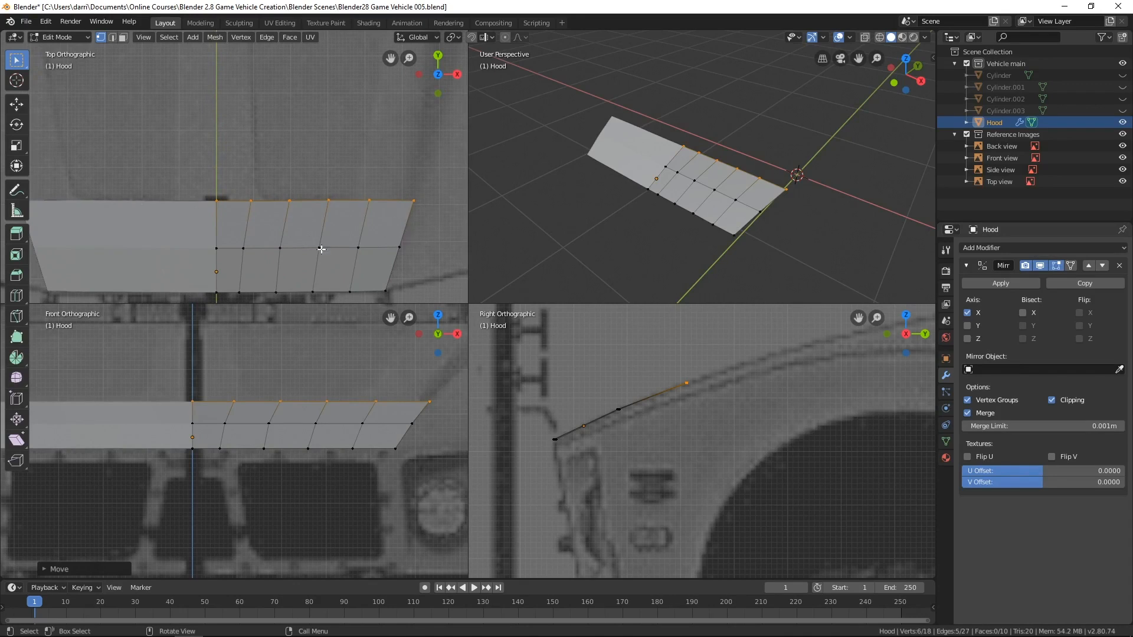
key(e)
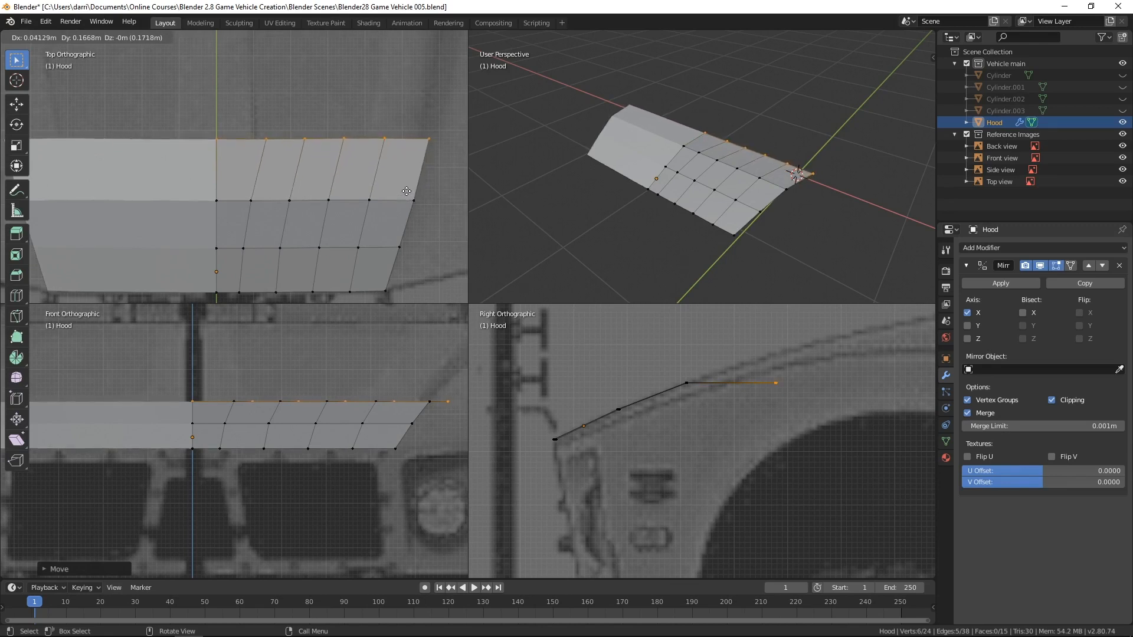
click(408, 191)
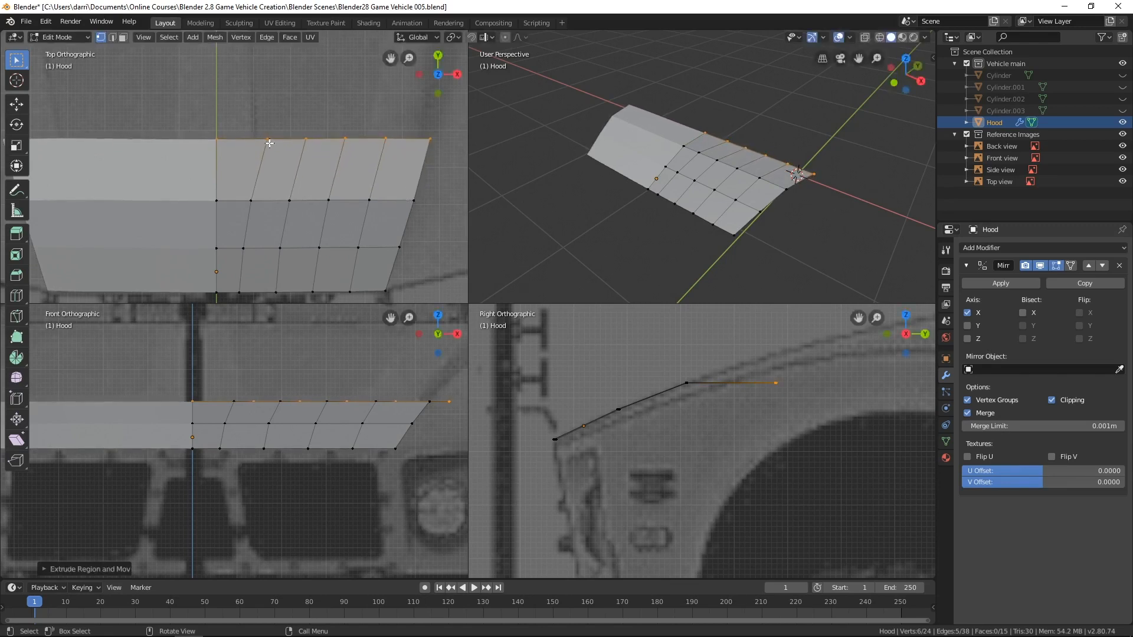
Move the first vertex beside the centerline inward, about 0.025 m on the new rear row and 0.005 m on the row ahead
click(269, 144)
key(g)
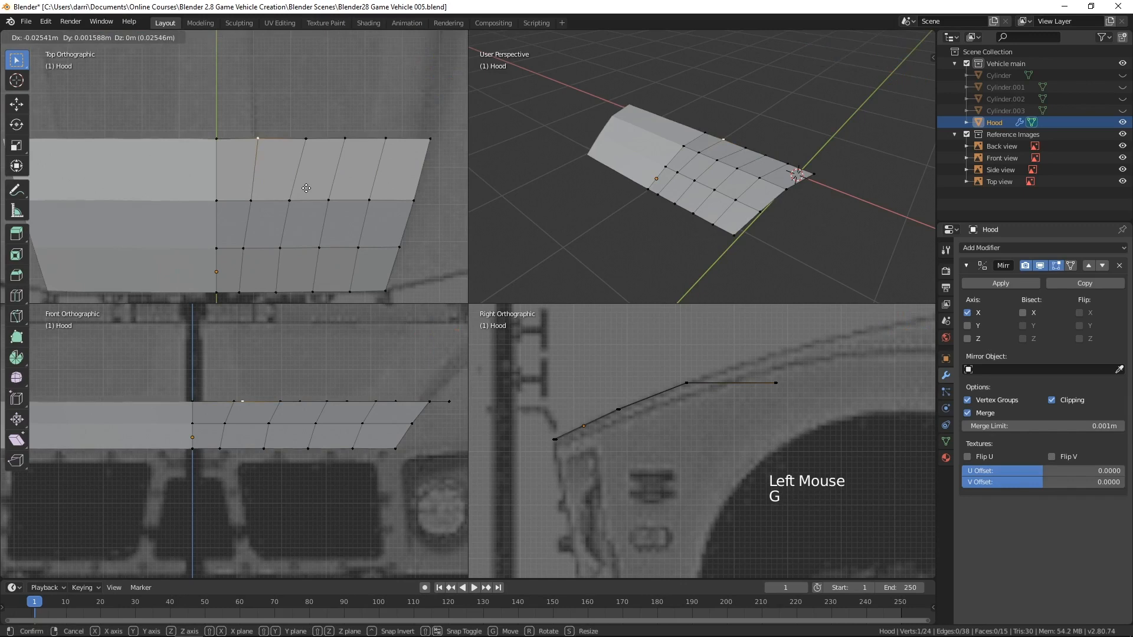
click(309, 158)
click(259, 204)
key(g)
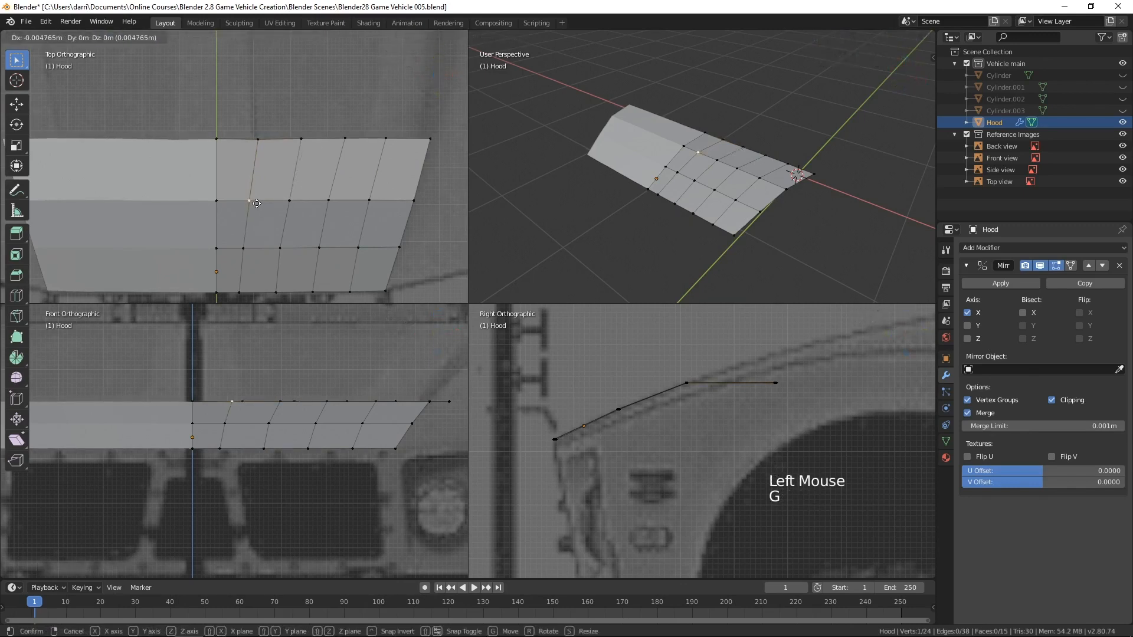
click(256, 203)
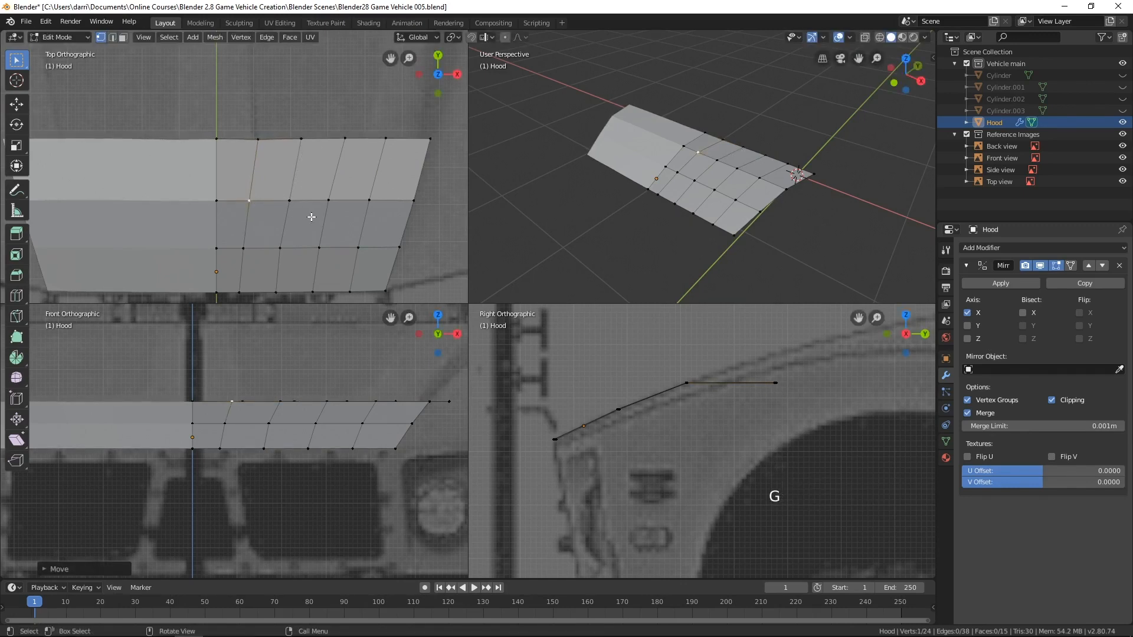
Reselect only the new rear vertex row and raise it about 0.057 m to follow the side reference curve
key(b)
drag(172, 117, 454, 163)
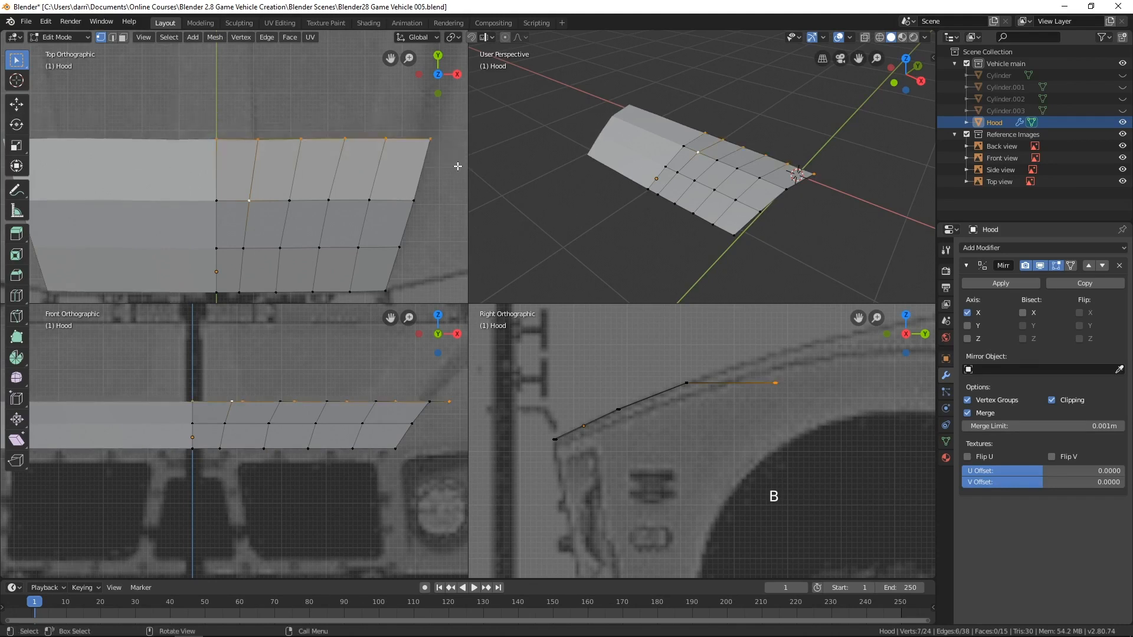
shift+click(249, 201)
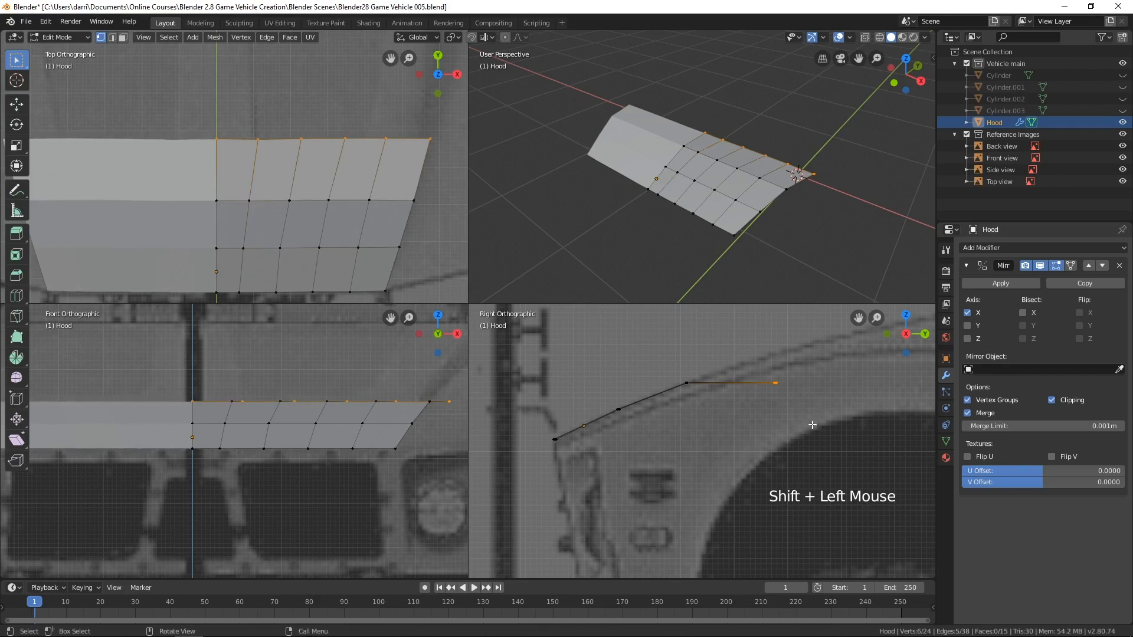
key(g)
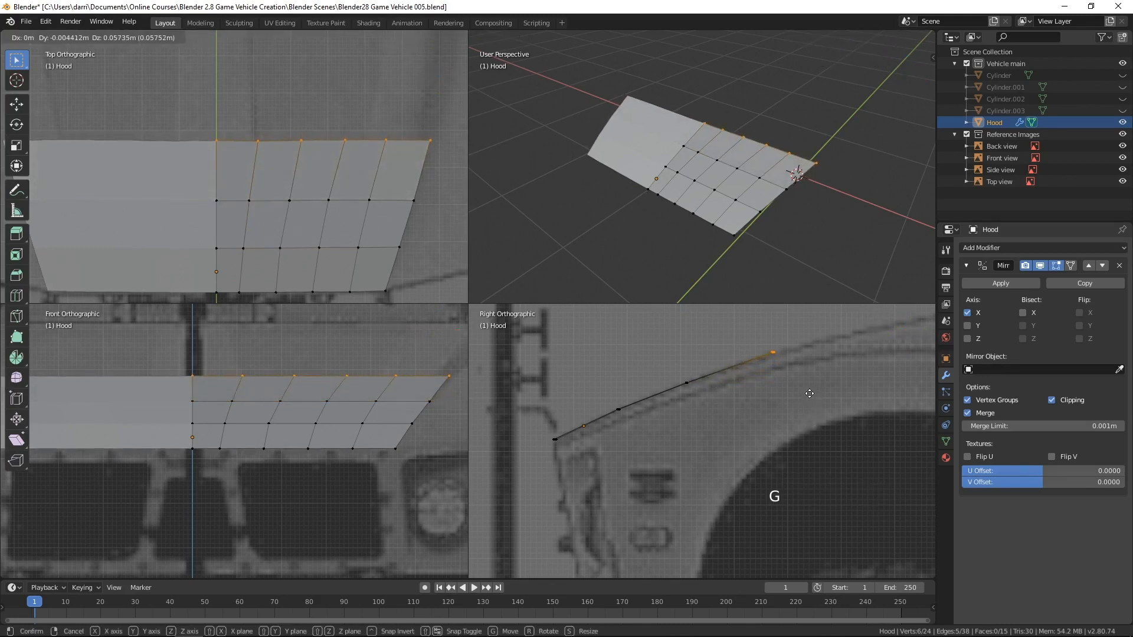
click(810, 395)
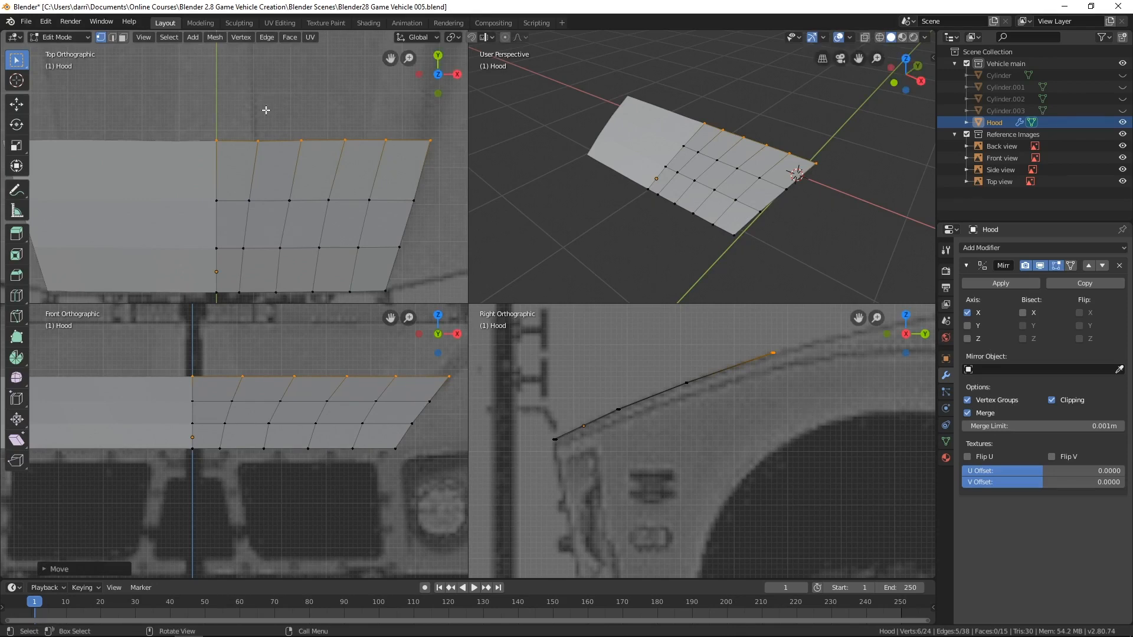
Compare the hood with the surrounding top reference and switch the viewports to wireframe shading
scroll(349, 151, down, 3)
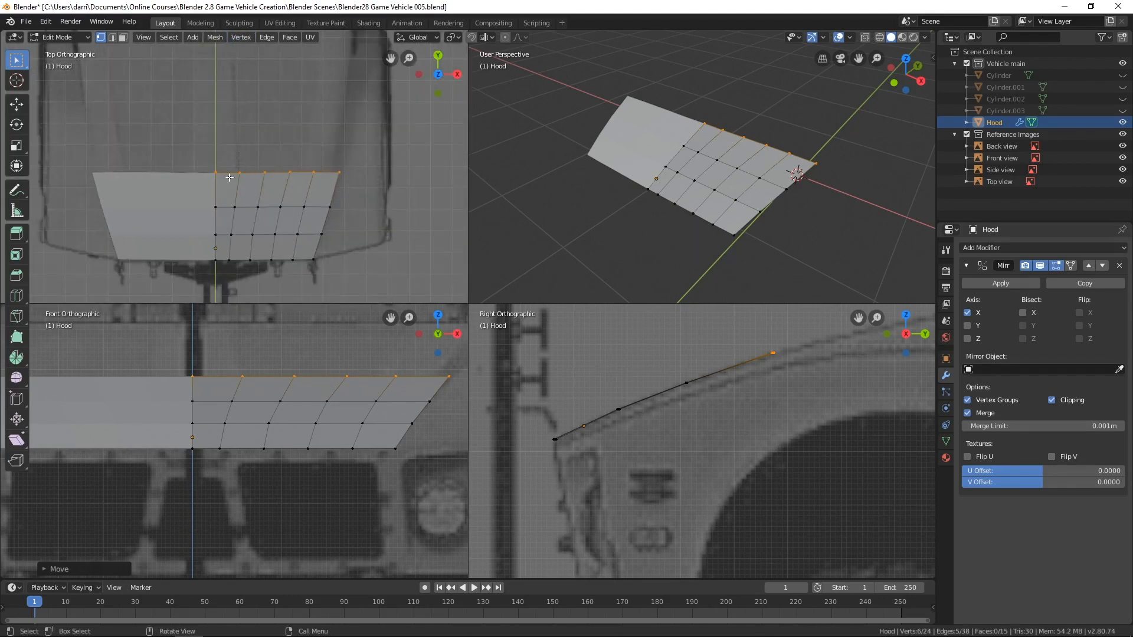
scroll(318, 180, up, 1)
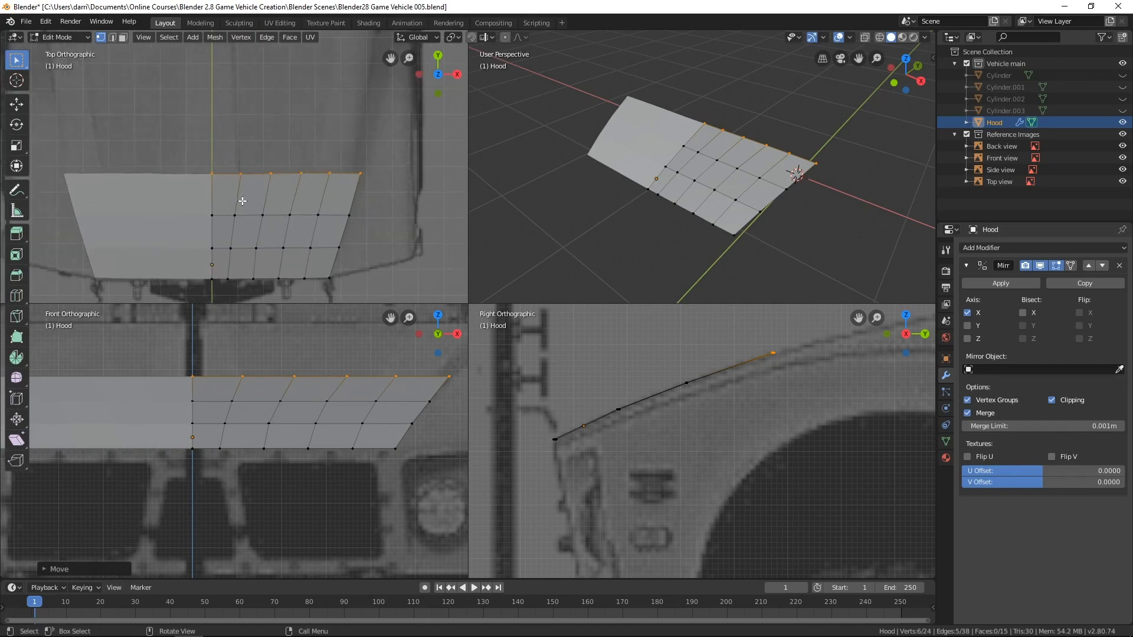
shift+middle_drag(301, 167, 303, 248)
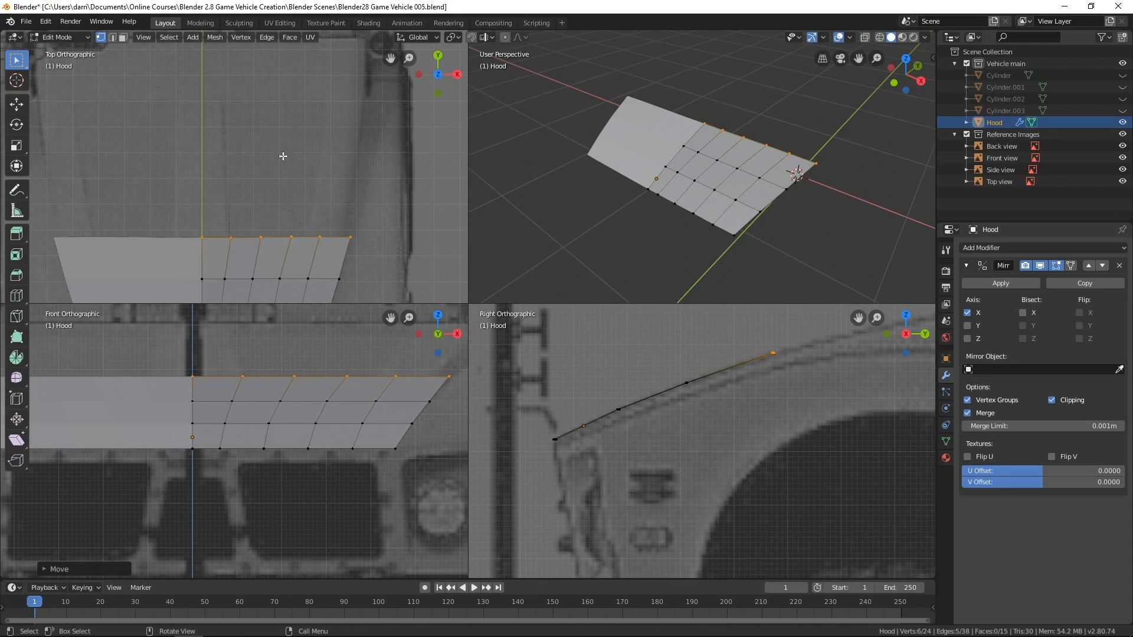
shift+middle_drag(304, 271, 311, 158)
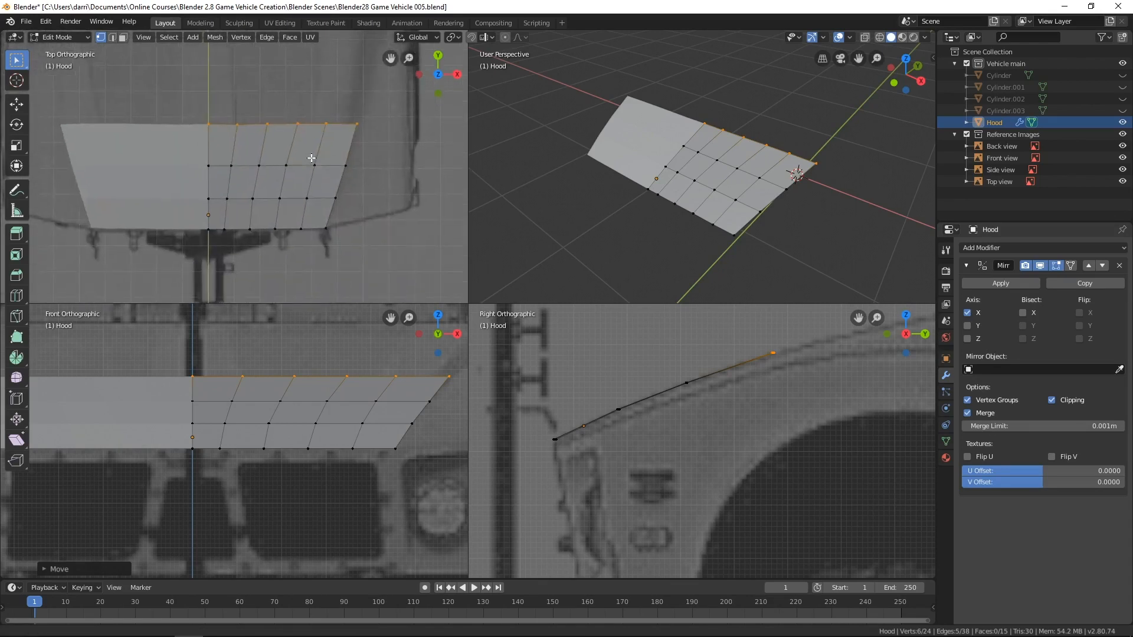
key(z)
click(226, 178)
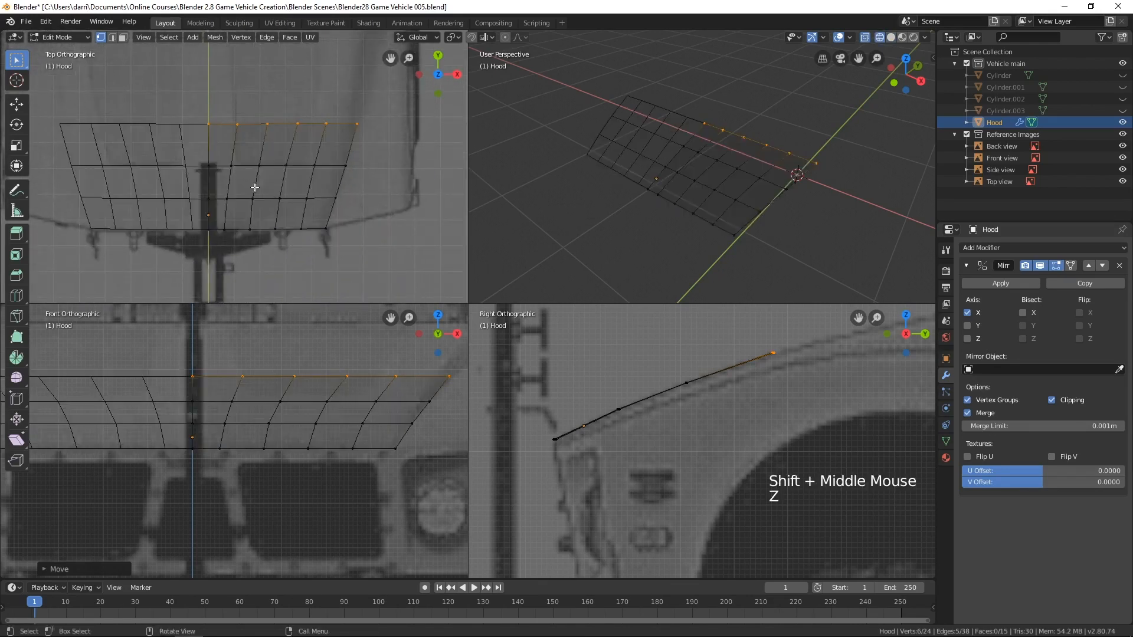
Move the first vertex beside the centerline outward about 0.019 m on the second-to-last row and slightly inward on the rear row
scroll(286, 204, up, 3)
shift+middle_drag(276, 194, 337, 244)
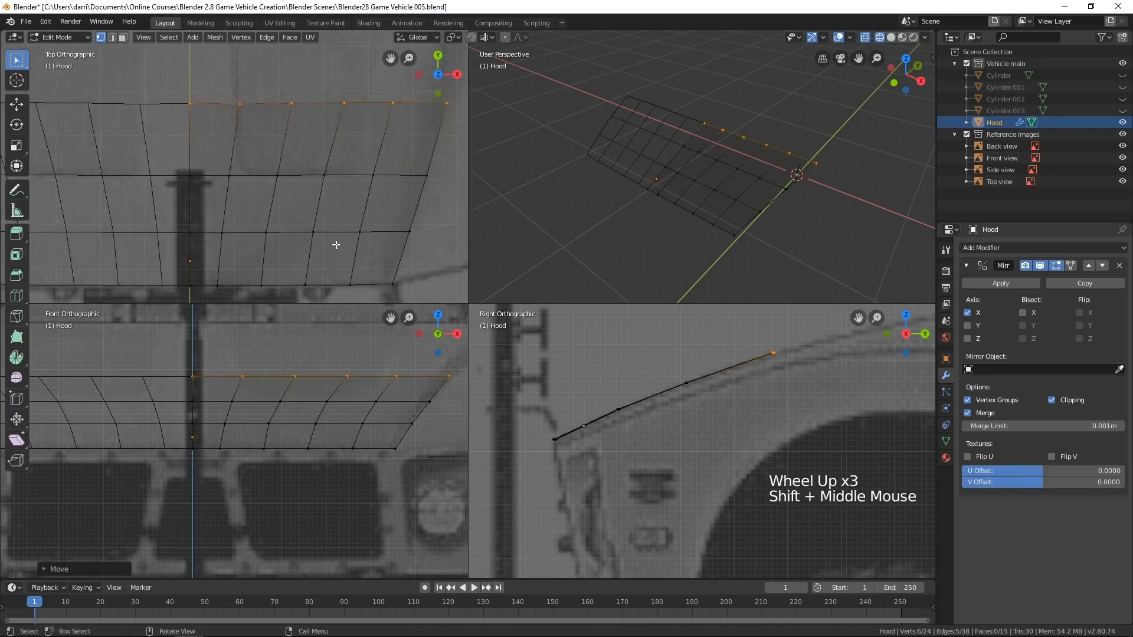
click(232, 179)
key(g)
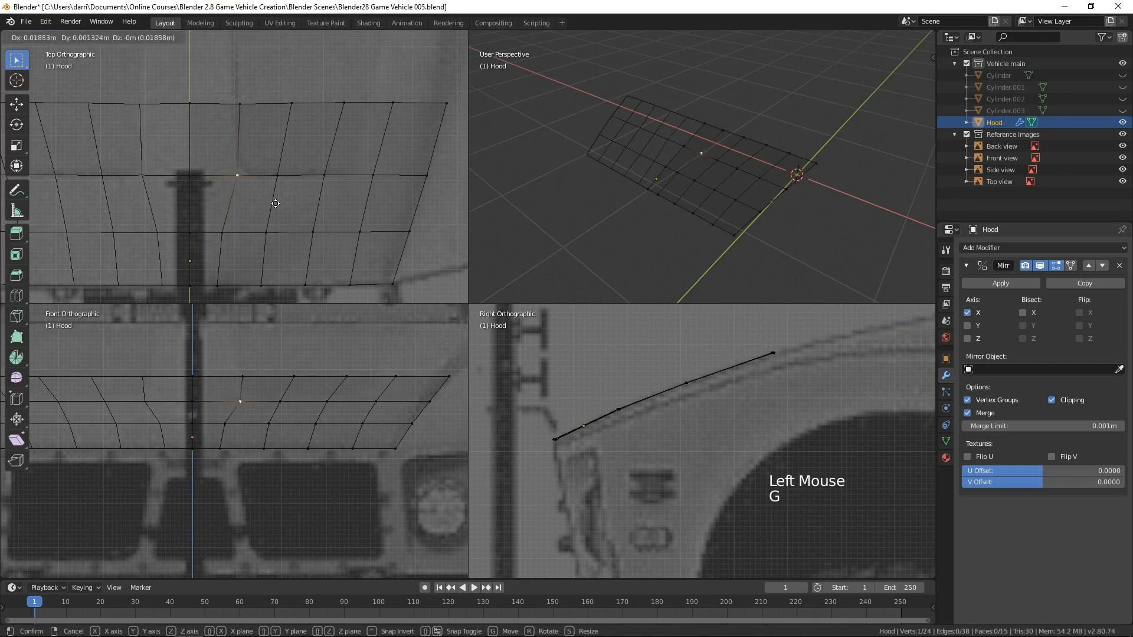
click(276, 204)
click(238, 103)
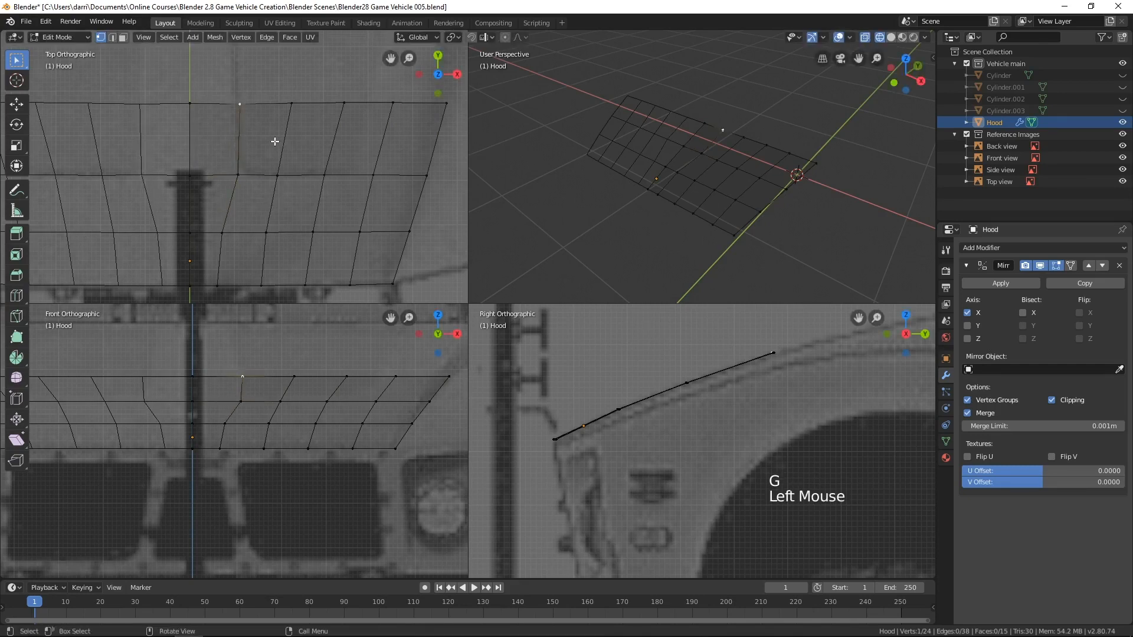
key(g)
click(275, 141)
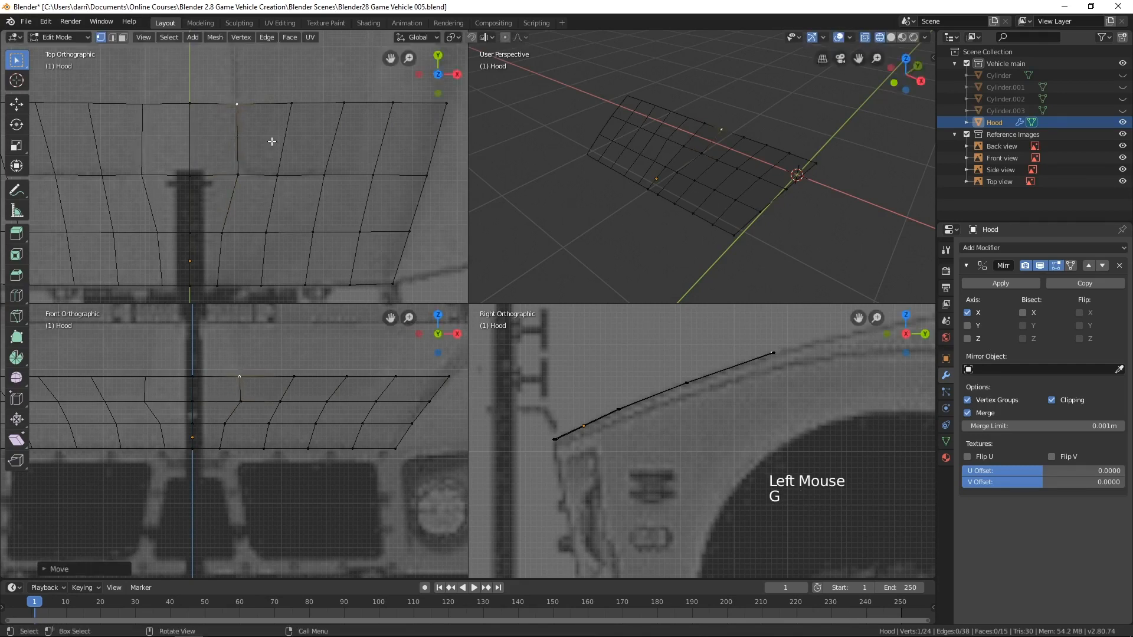
Try to move the vertices beside the outer edge inward on the last two rows
click(277, 177)
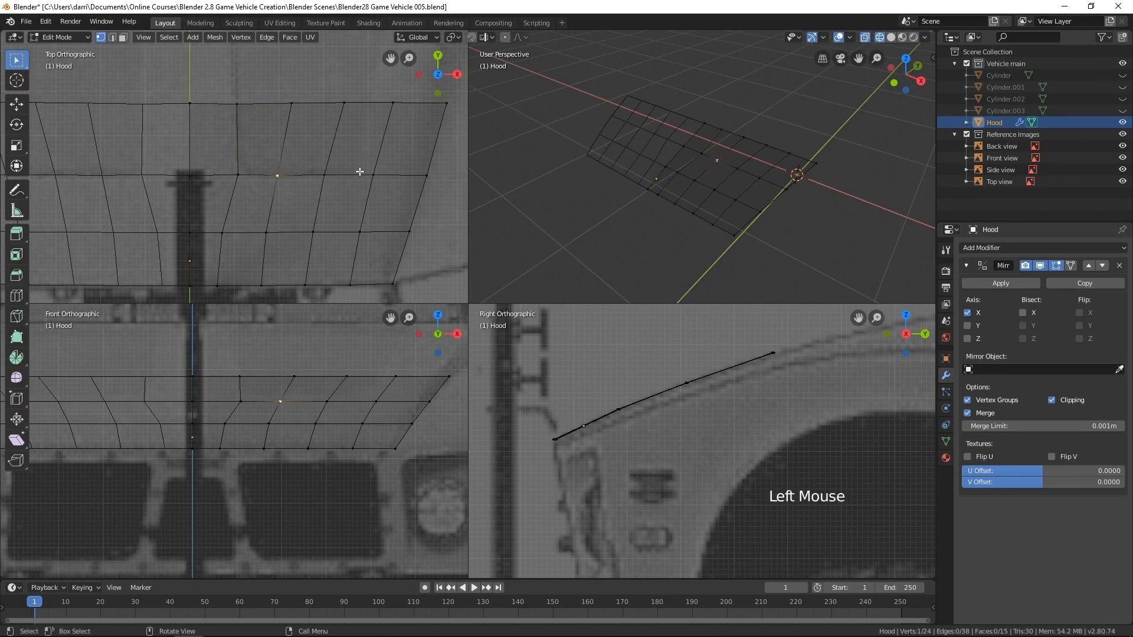
shift+middle_drag(383, 138, 363, 214)
click(356, 255)
key(g)
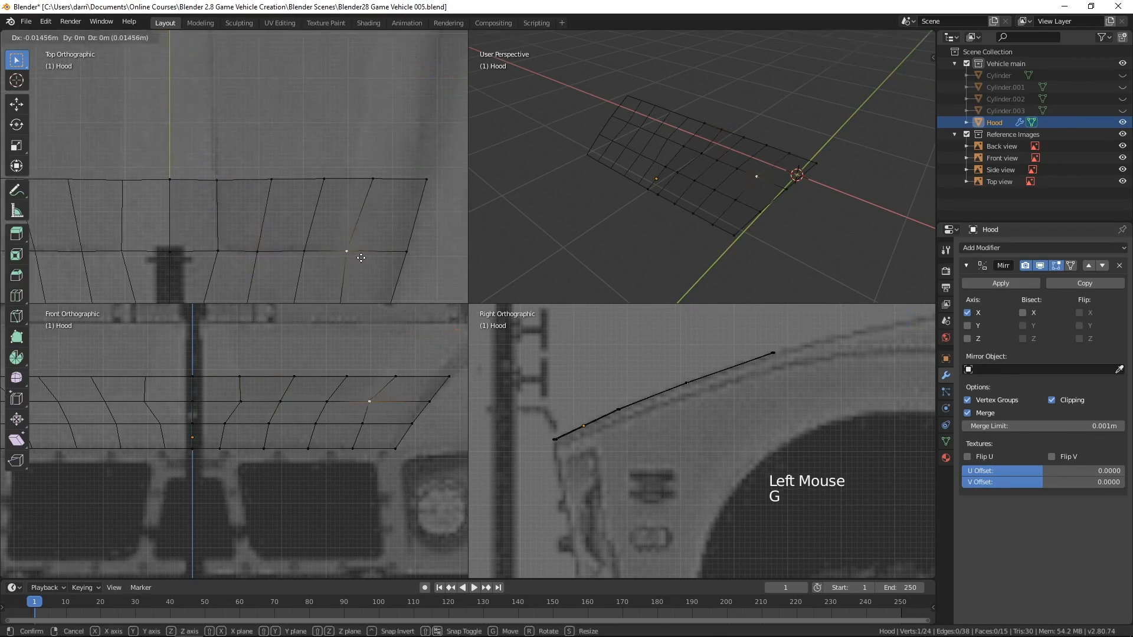
click(385, 200)
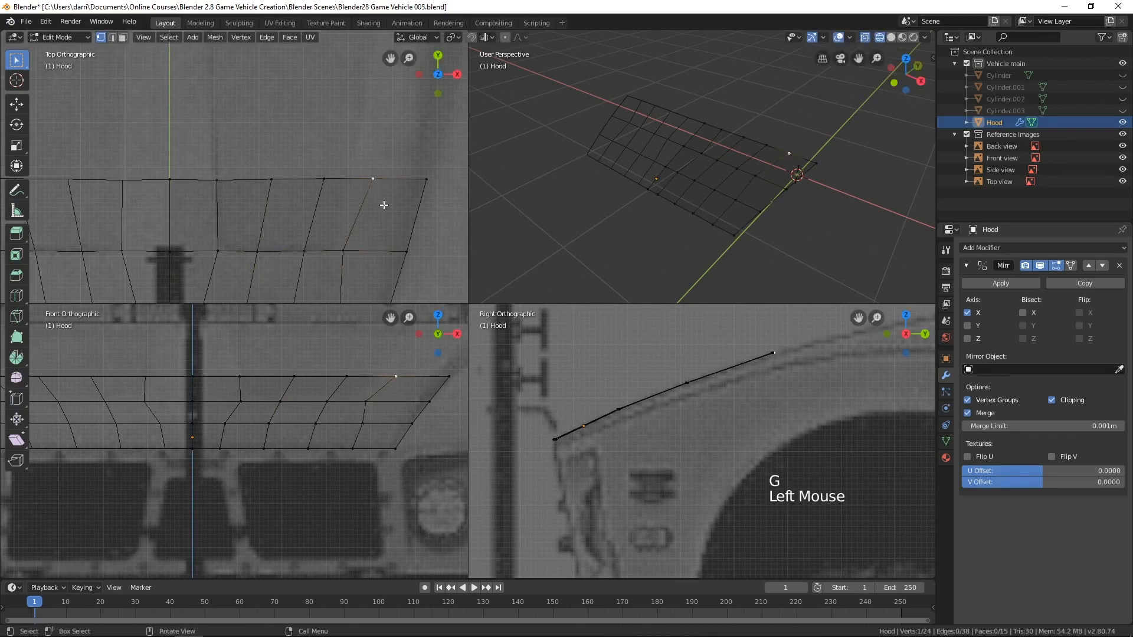
key(g)
click(371, 202)
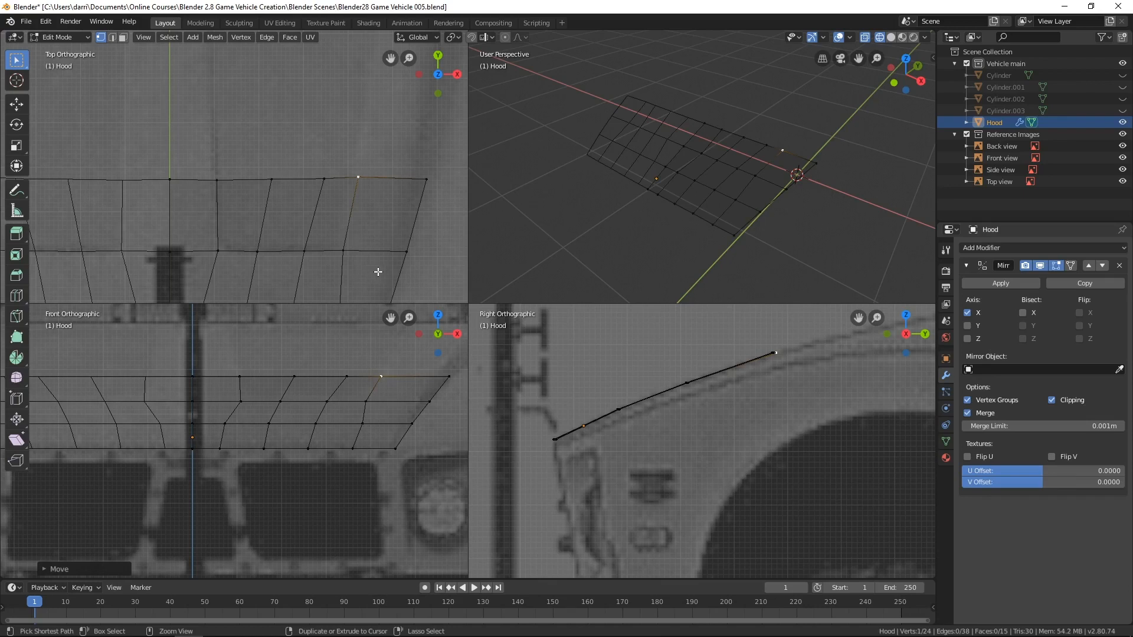
Undo the inward moves of the two vertices beside the outer edge
key(ctrl+z)
key(ctrl+z)
key(ctrl+z)
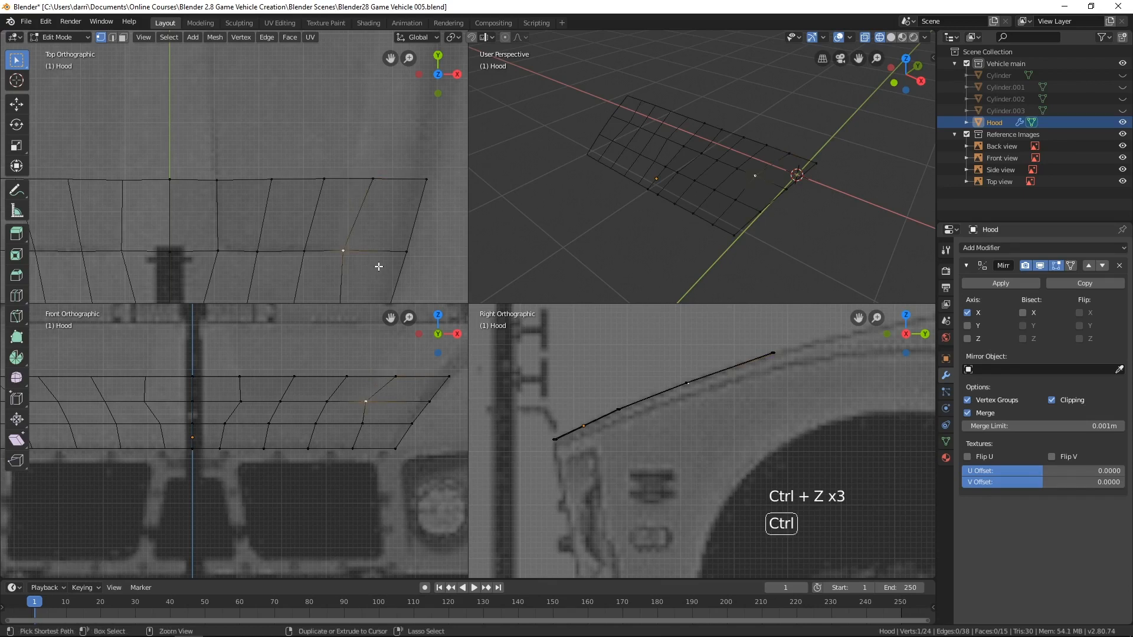
key(ctrl+z)
Select the full lengthwise edge line beside the hood's outer edge and edge-slide it outward by a factor of about 0.36
scroll(378, 264, up, 1)
scroll(373, 259, down, 2)
shift+middle_drag(375, 260, 356, 202)
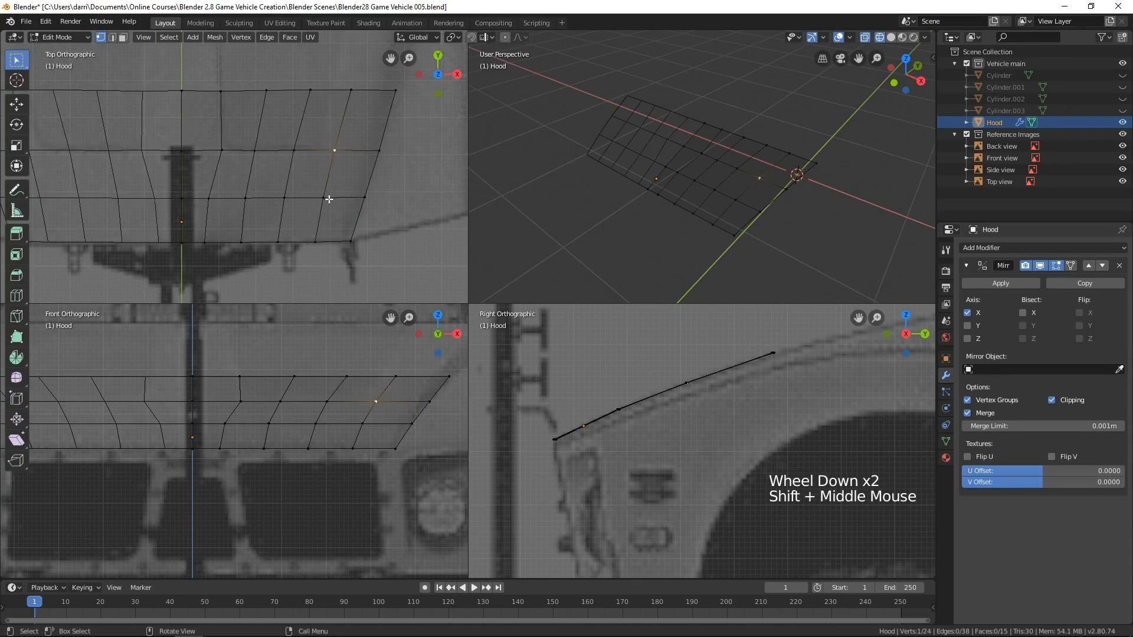
click(315, 242)
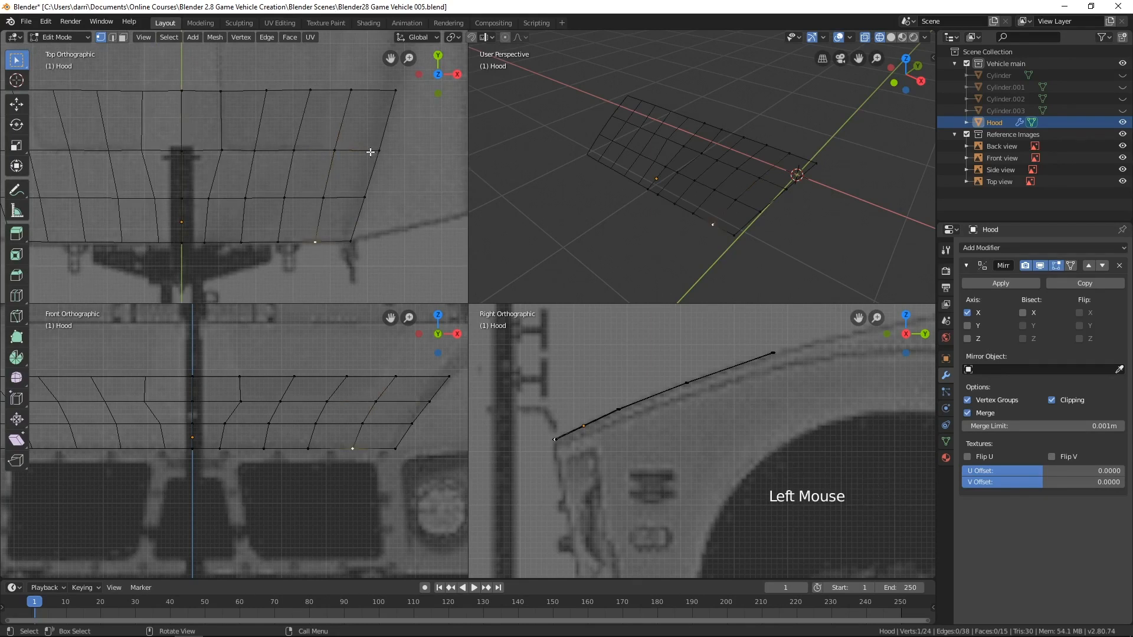
ctrl+click(352, 89)
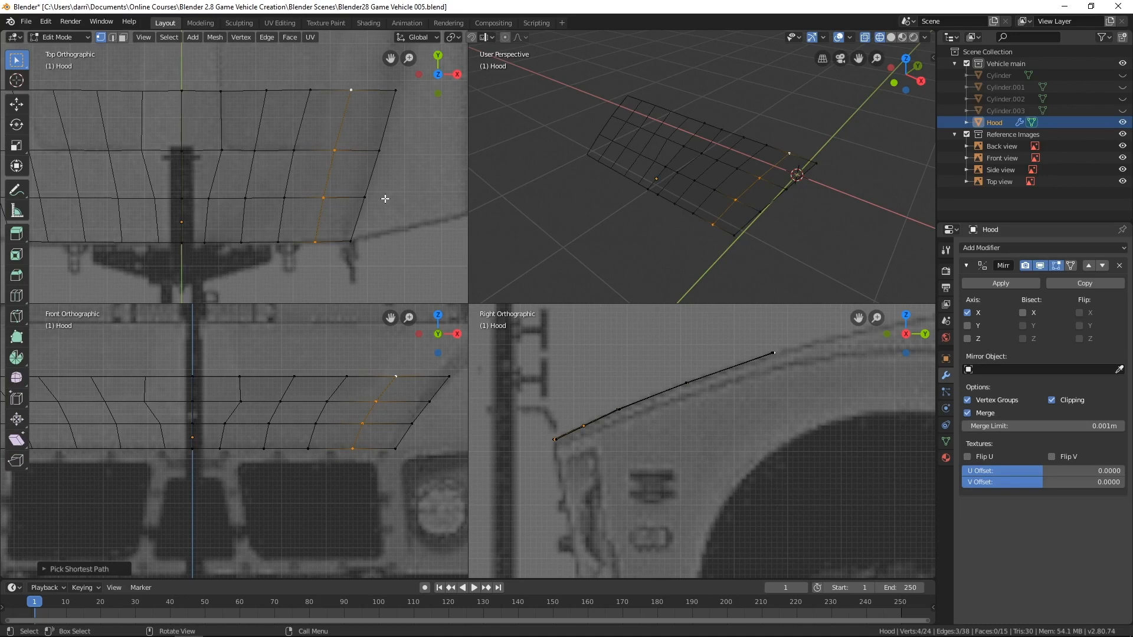
key(g)
key(g)
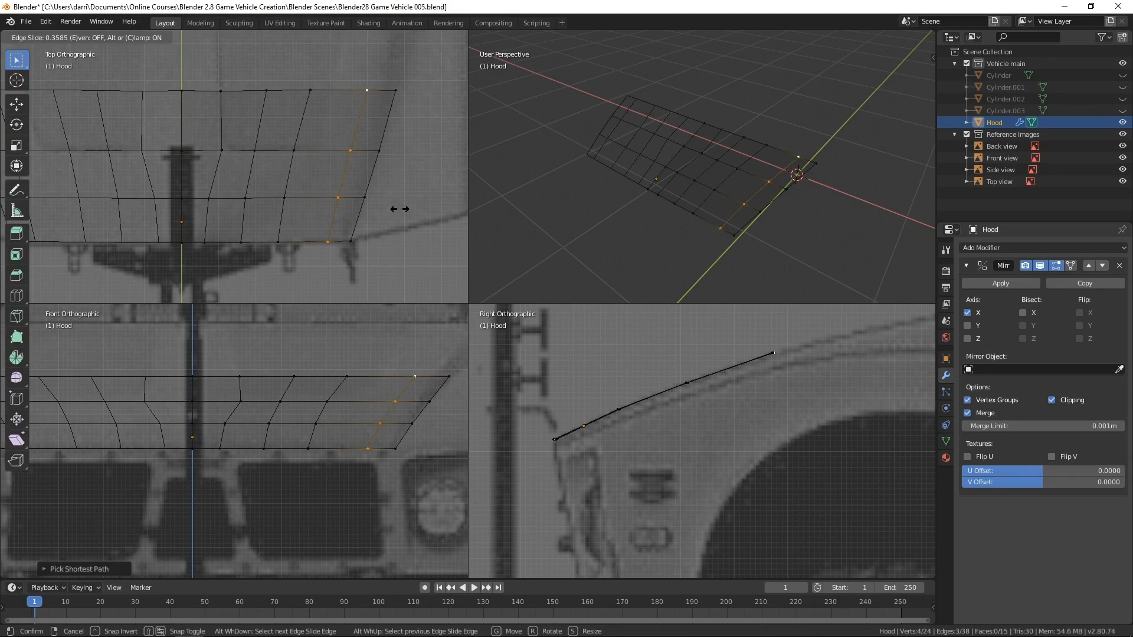
click(399, 209)
Select the third lengthwise edge line from the centerline and edge-slide it slightly inward
click(281, 239)
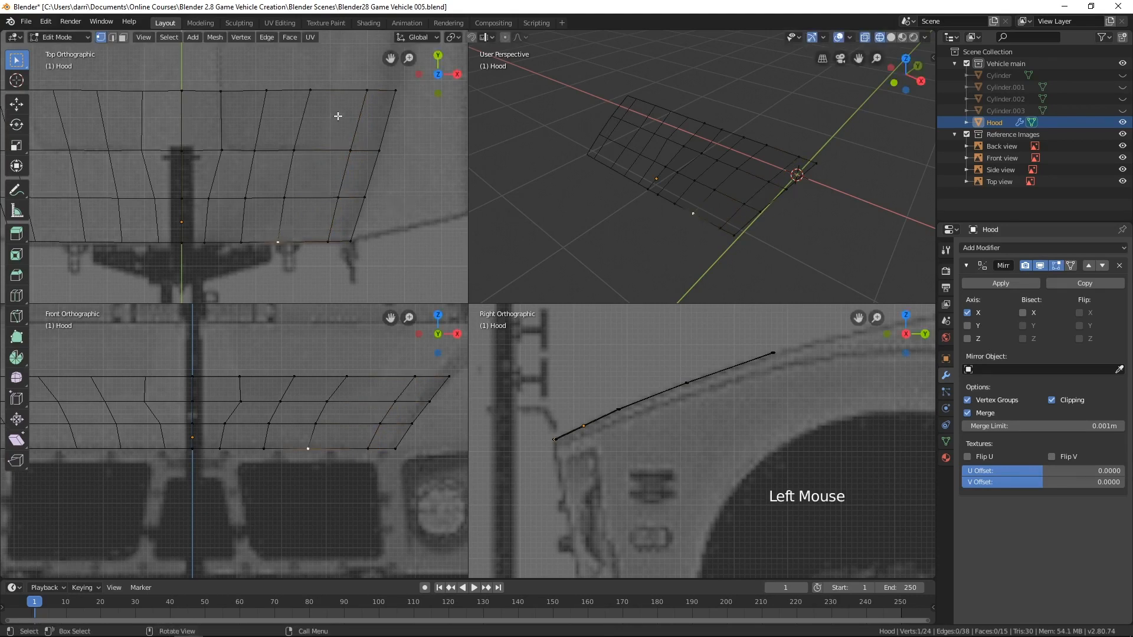
ctrl+click(320, 92)
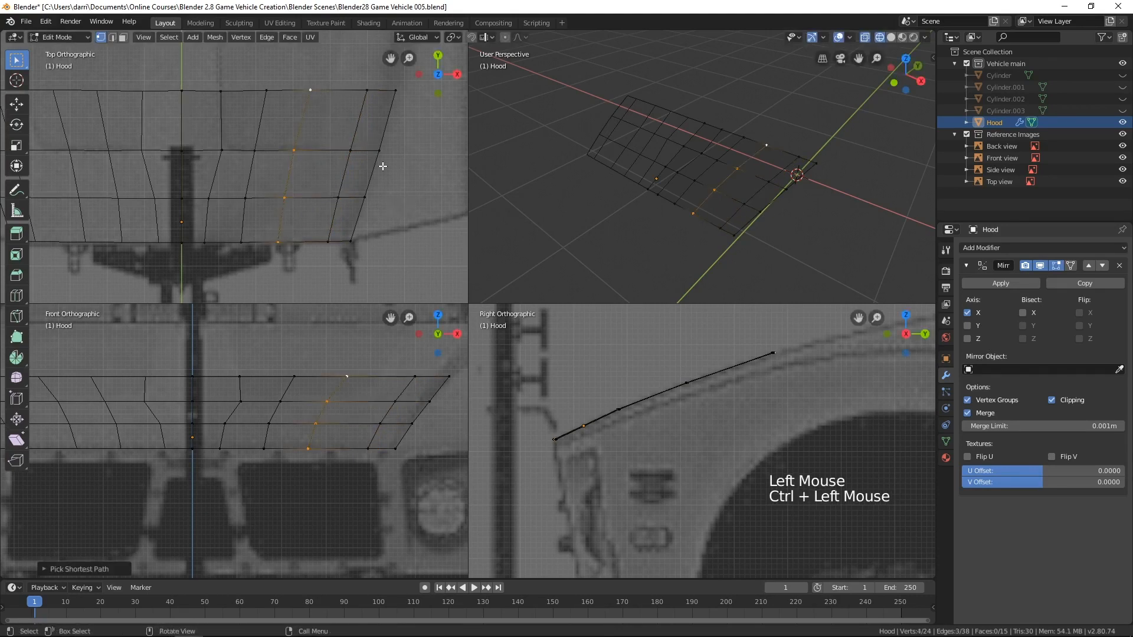
key(g)
key(g)
click(258, 155)
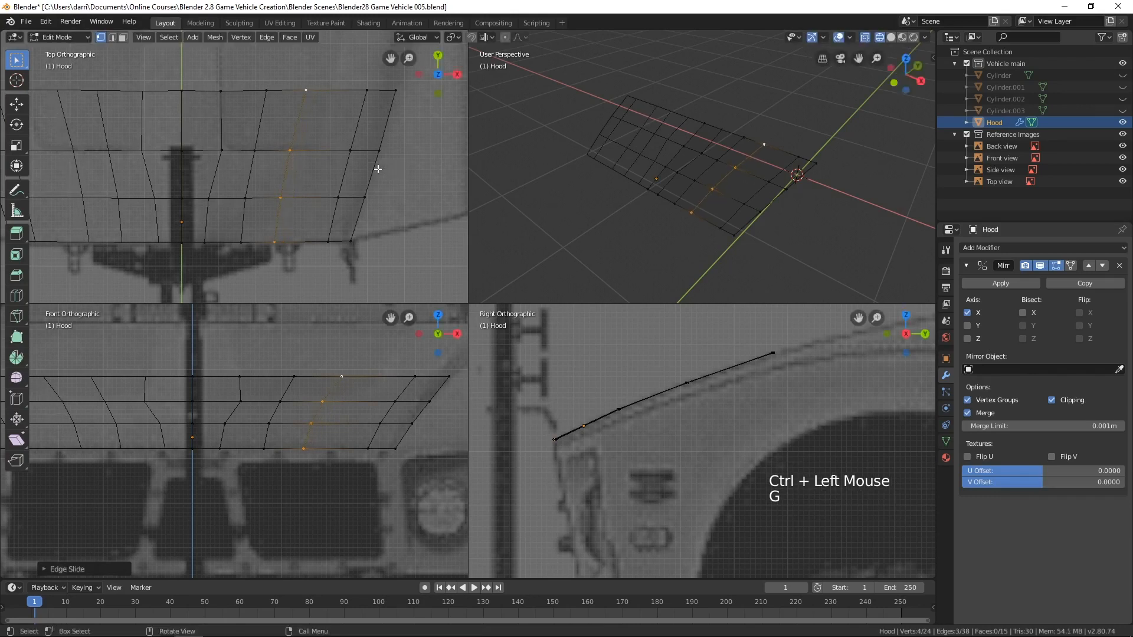
Move the rear row's second vertex from the centerline slightly inward
click(269, 94)
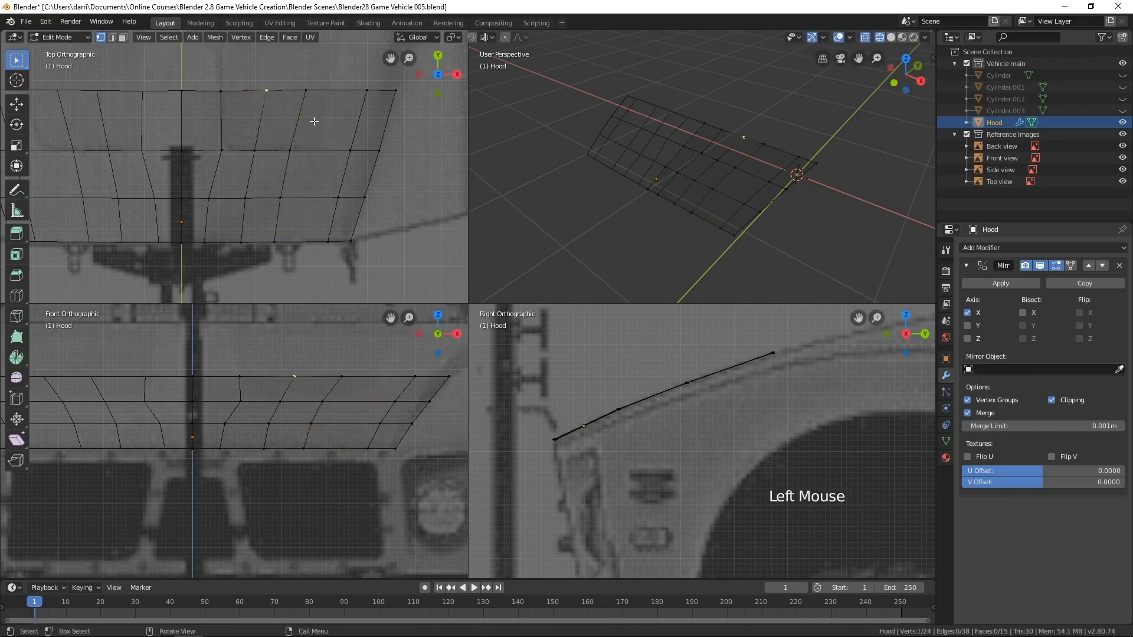
key(g)
click(271, 118)
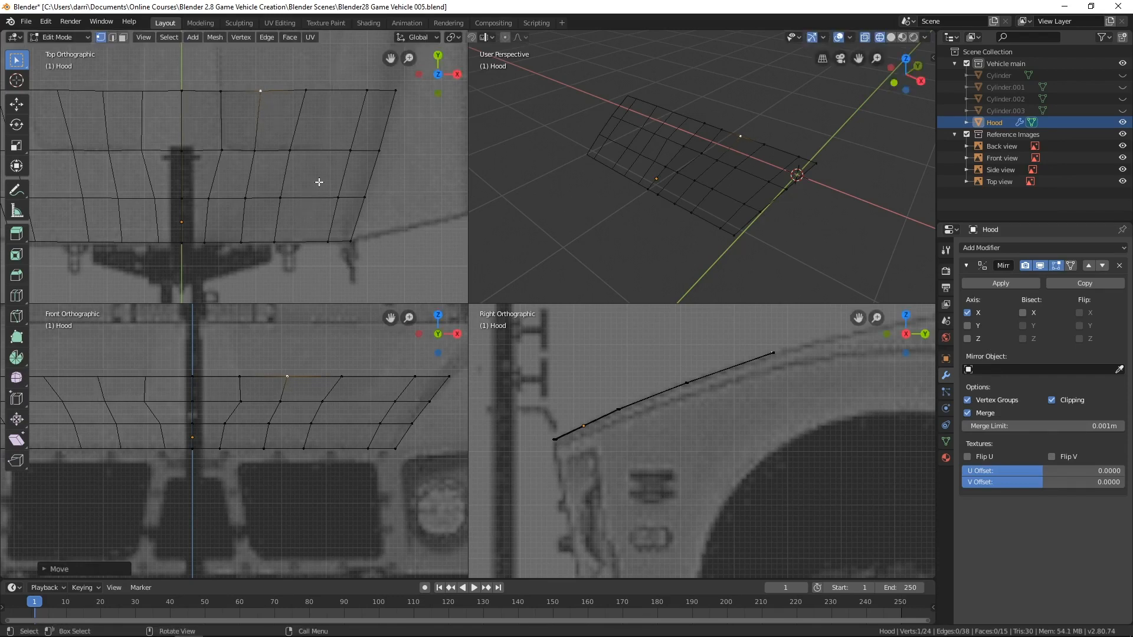
Add one lengthwise edge loop in the wide gap between the third and fourth lines from the centerline, and move its rear vertex slightly inward
key(ctrl+r)
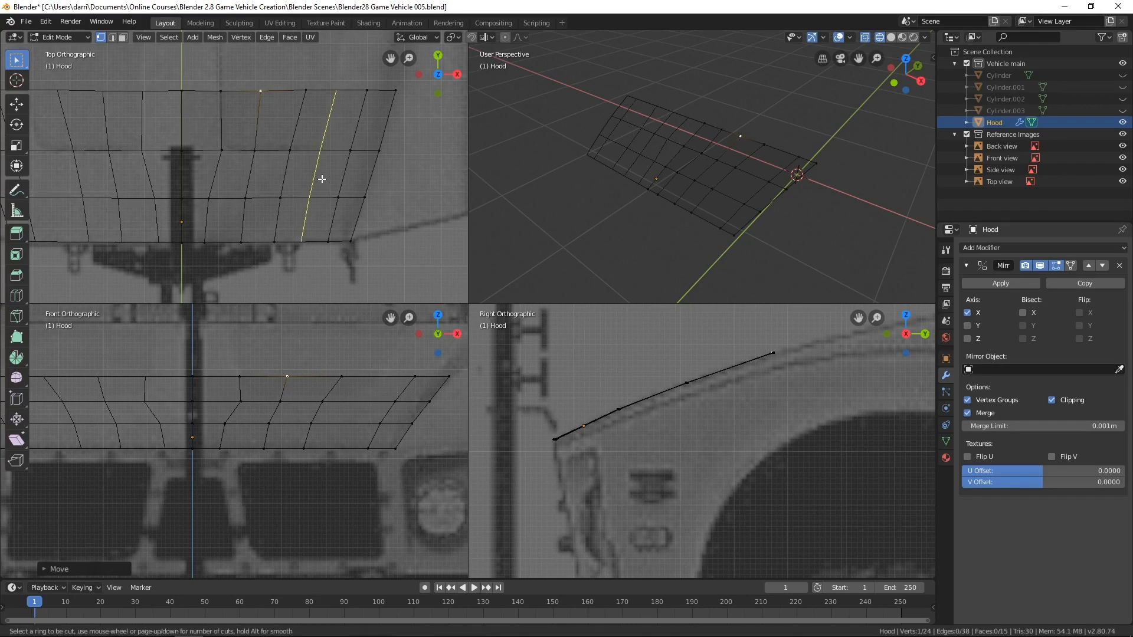
click(321, 179)
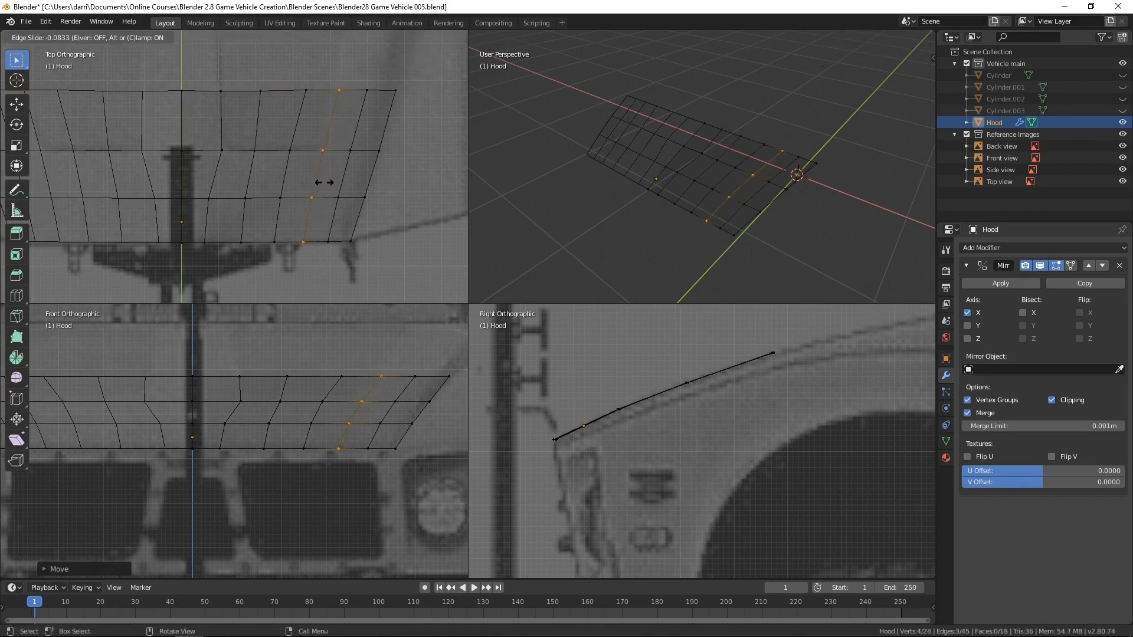
click(324, 183)
click(339, 94)
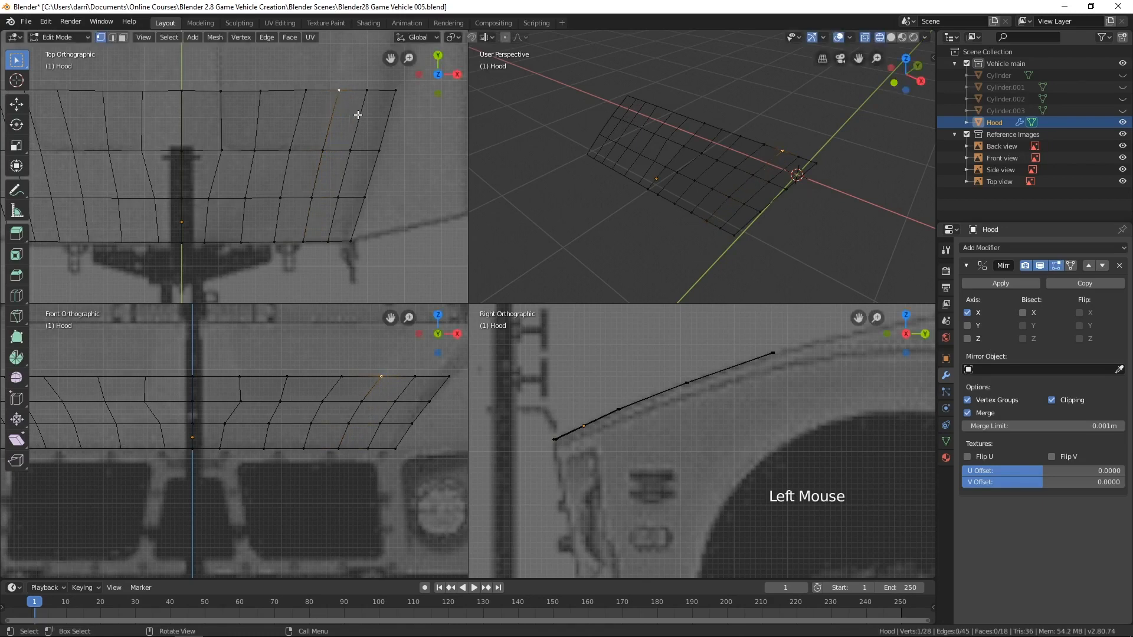
key(g)
click(354, 115)
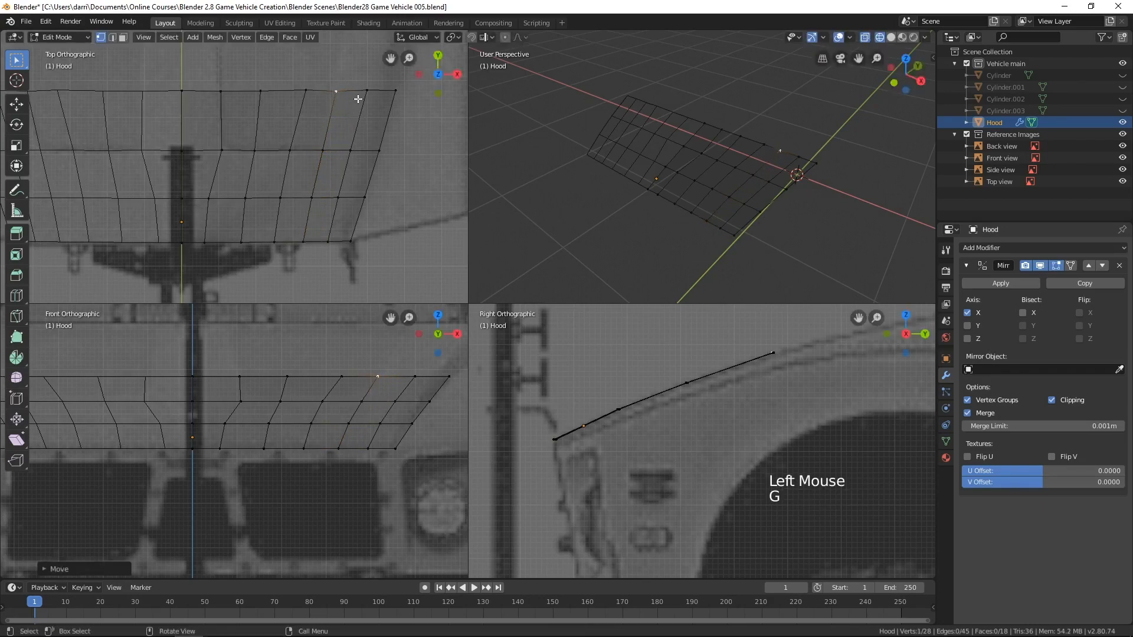
Move the rear row's third vertex from the centerline slightly inward and the second-from-front row's first vertex slightly outward
scroll(354, 116, down, 4)
shift+middle_drag(296, 129, 296, 189)
shift+scroll(296, 196, up, 1)
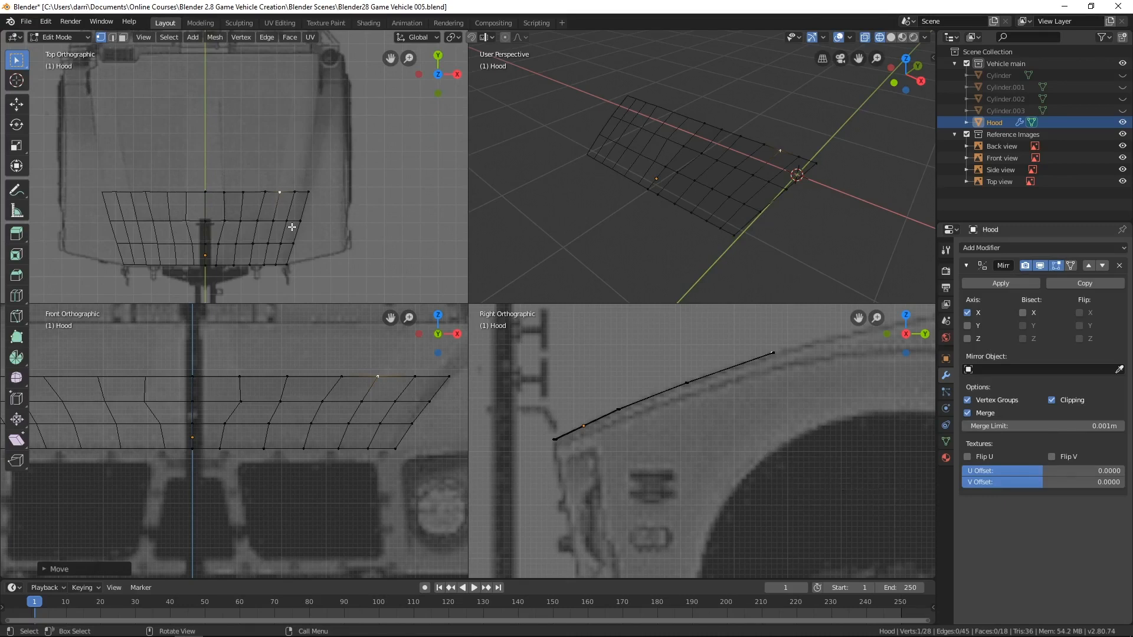
scroll(291, 227, up, 4)
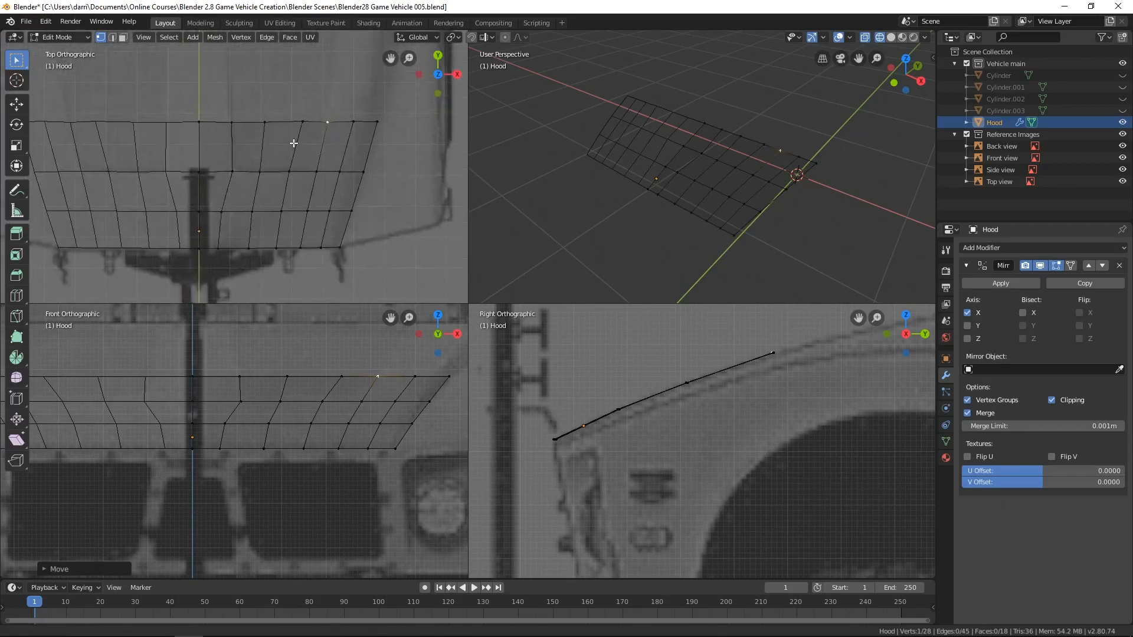
shift+middle_drag(316, 202, 316, 234)
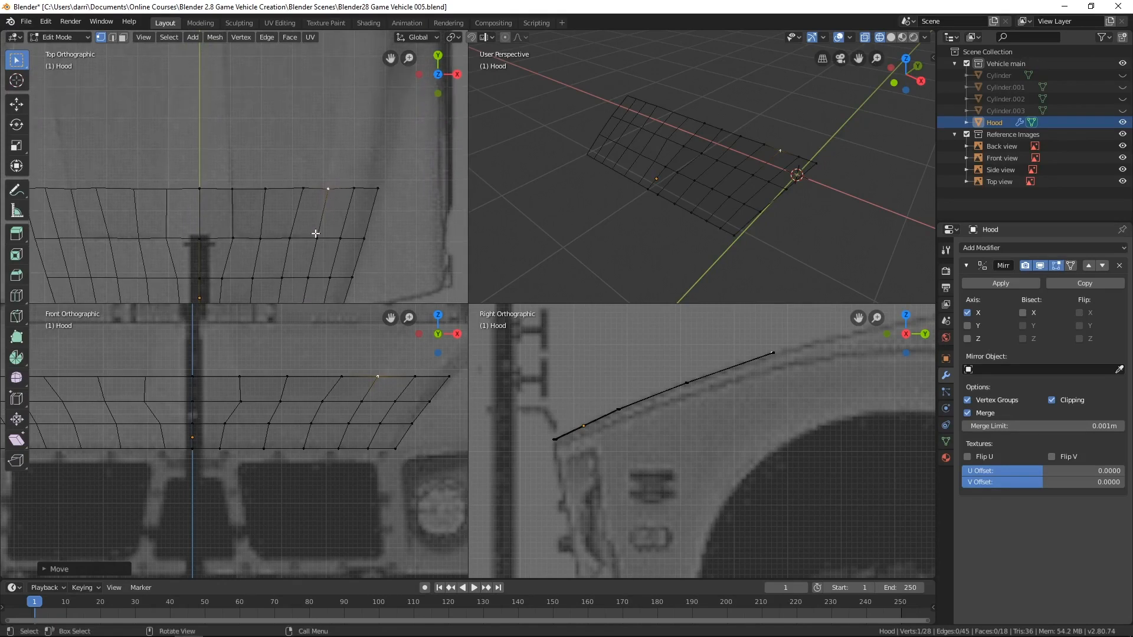
click(302, 189)
key(g)
click(326, 199)
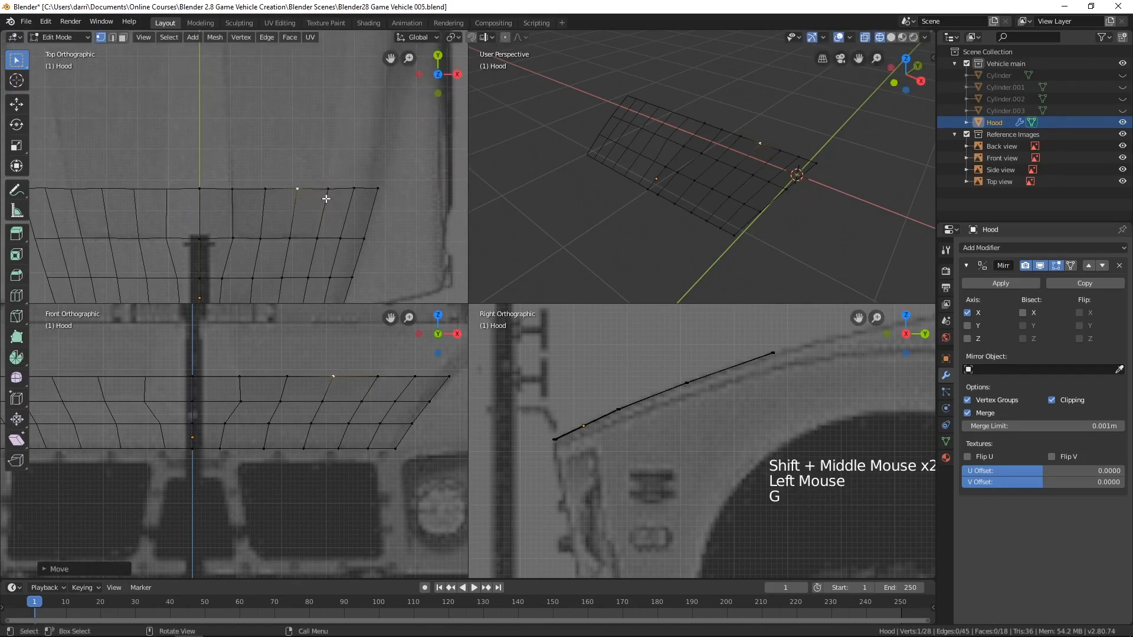
click(223, 278)
key(g)
click(228, 277)
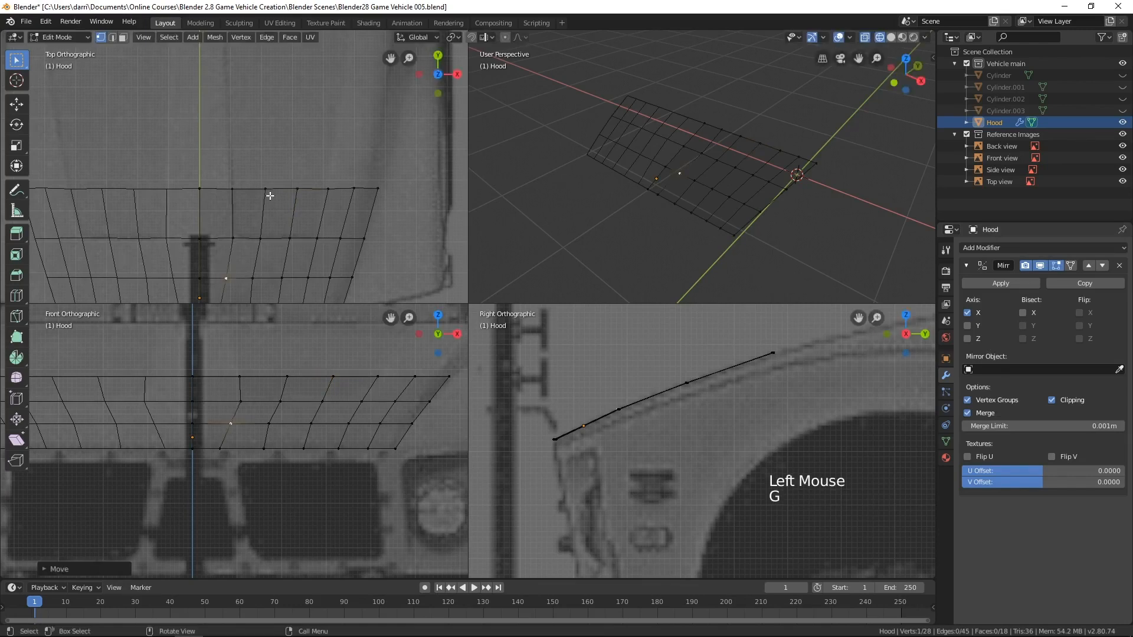
Select the whole rear row of hood vertices and scale it down along the Y axis to straighten the row
key(alt+a)
key(b)
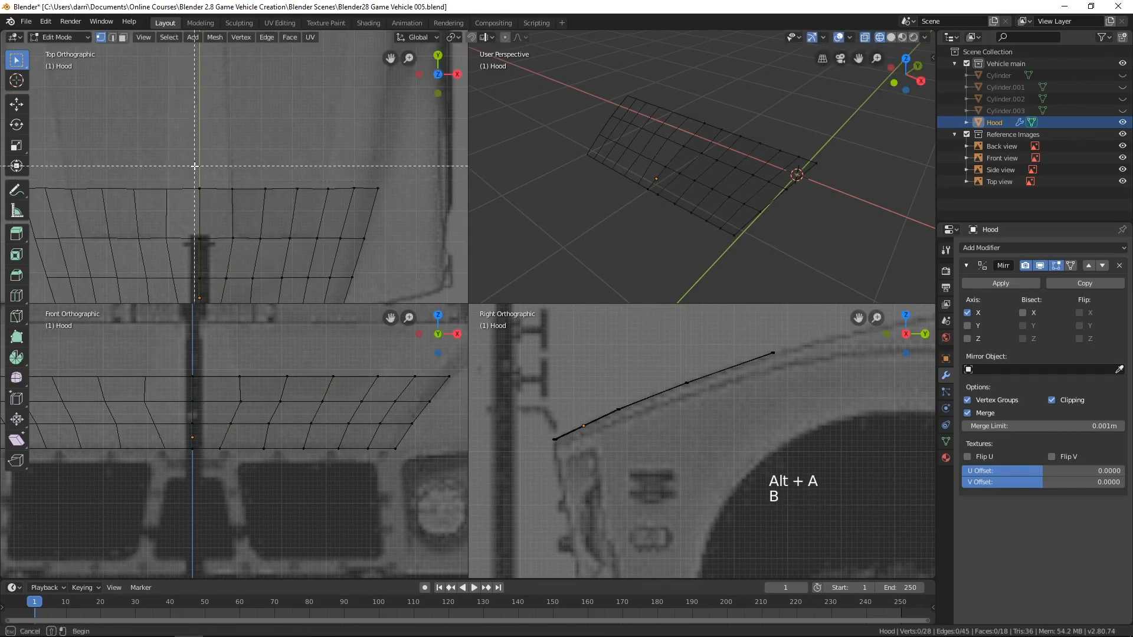
drag(195, 166, 392, 215)
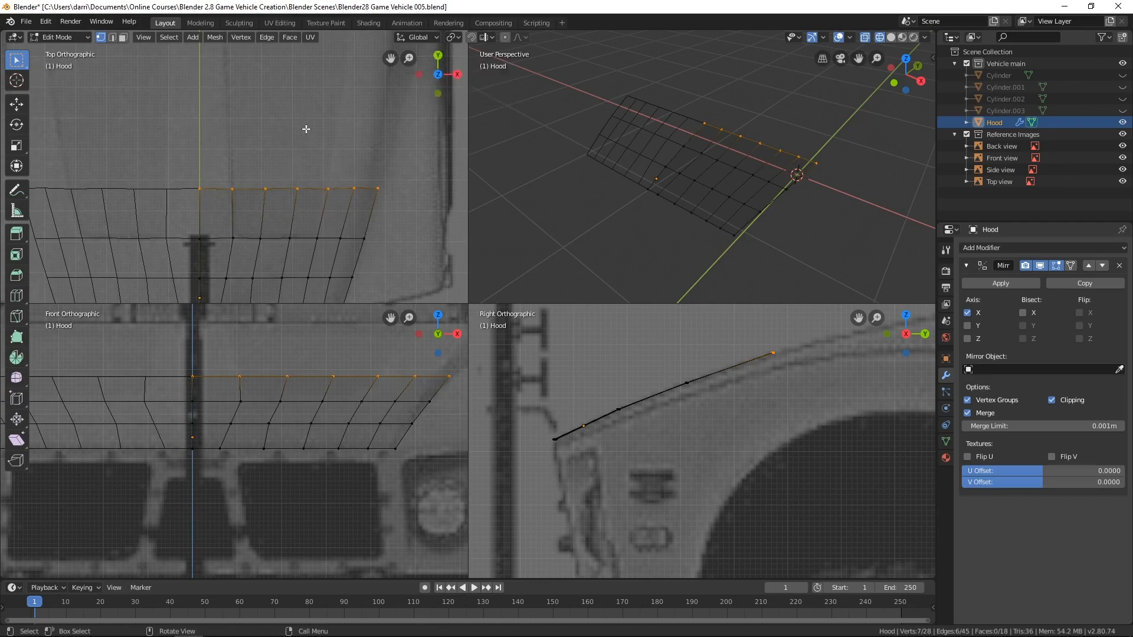
key(s)
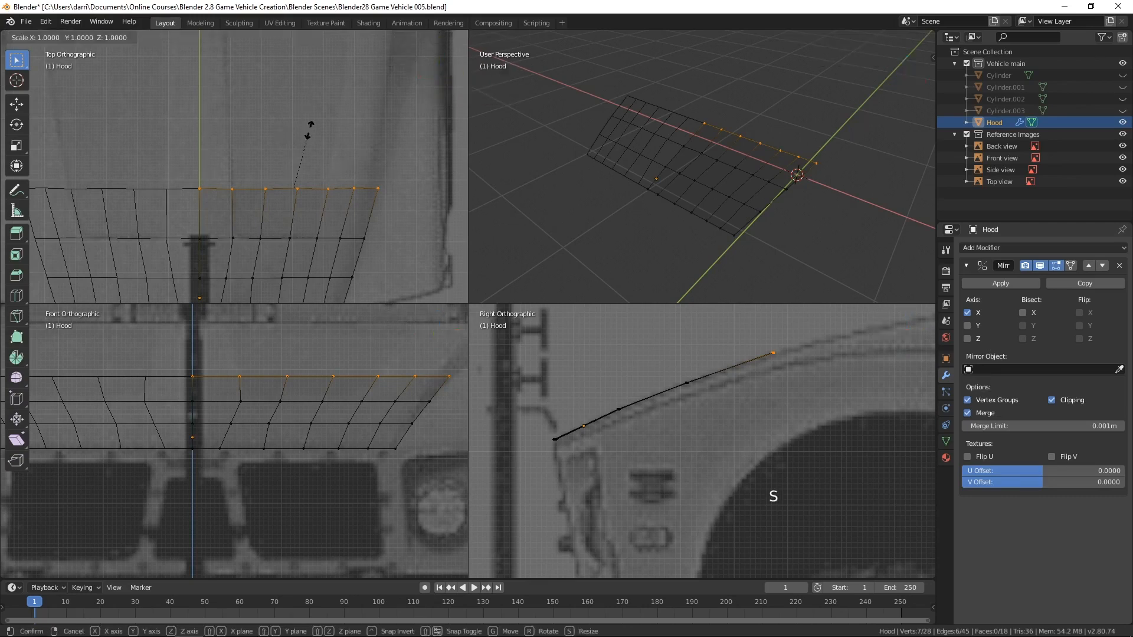
key(y)
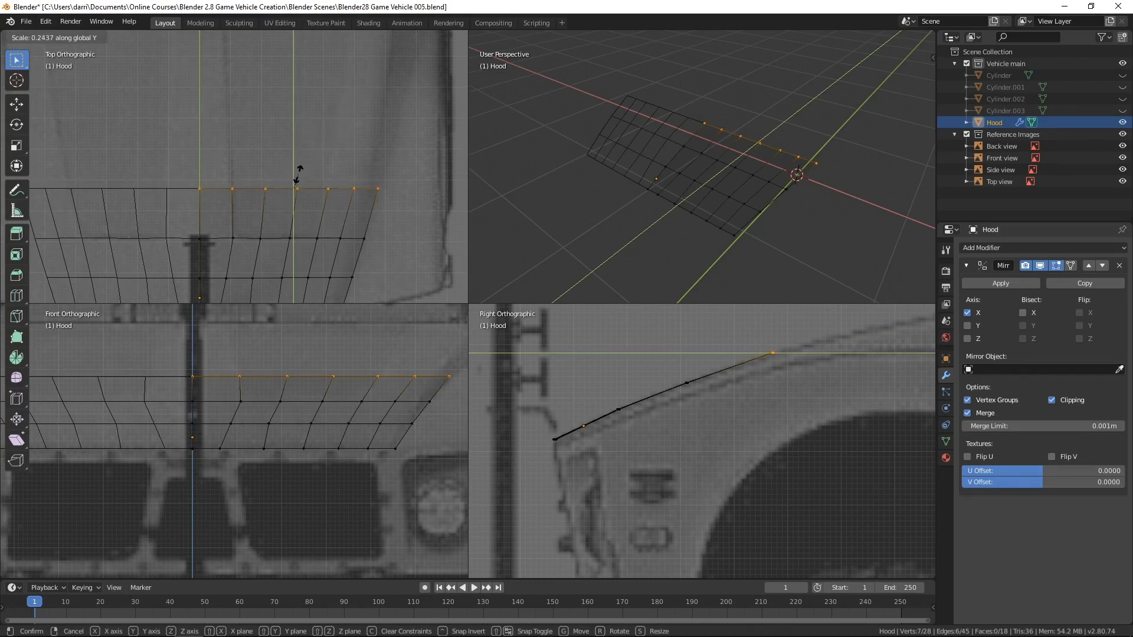
click(294, 184)
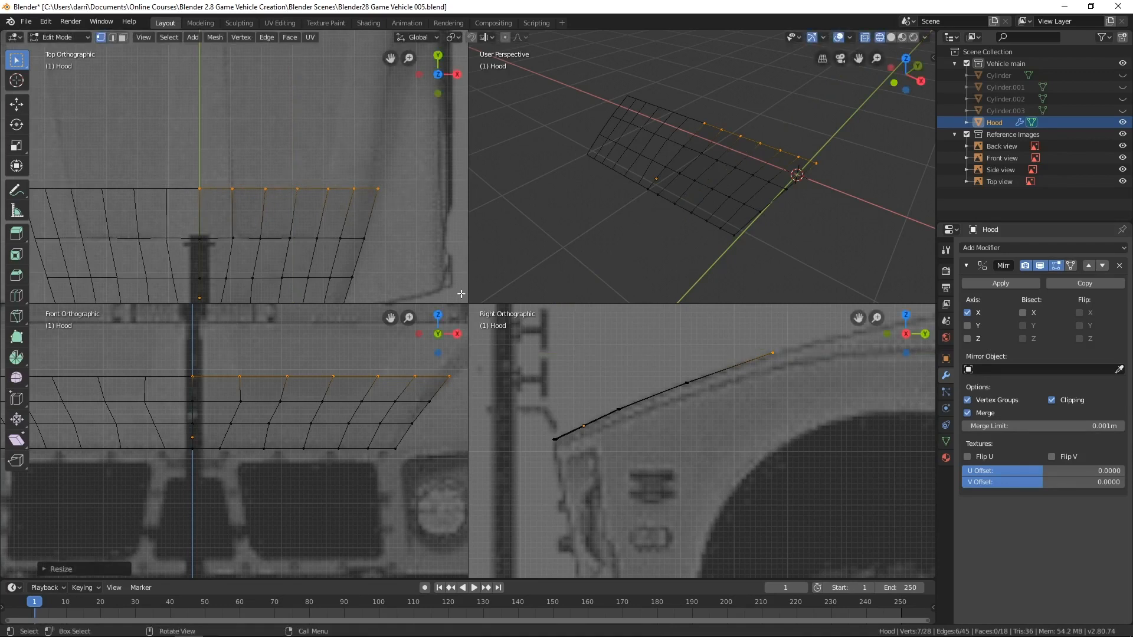
Extrude the hood's rear row backward by about 0.15 m in the top view
shift+middle_drag(799, 410, 669, 458)
shift+middle_drag(317, 225, 315, 245)
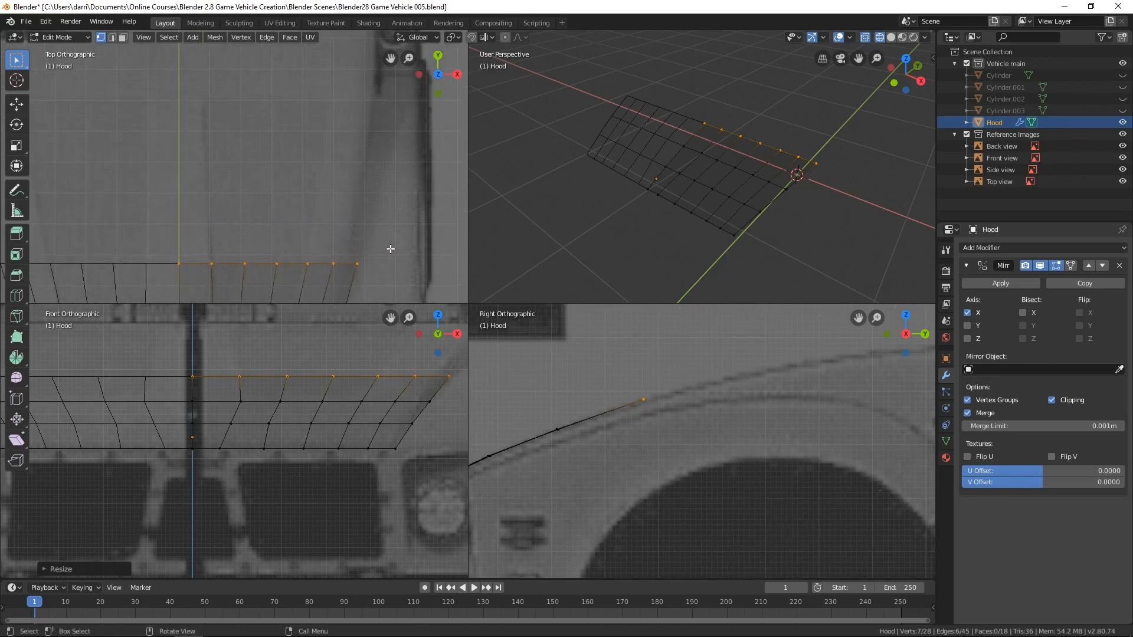
key(e)
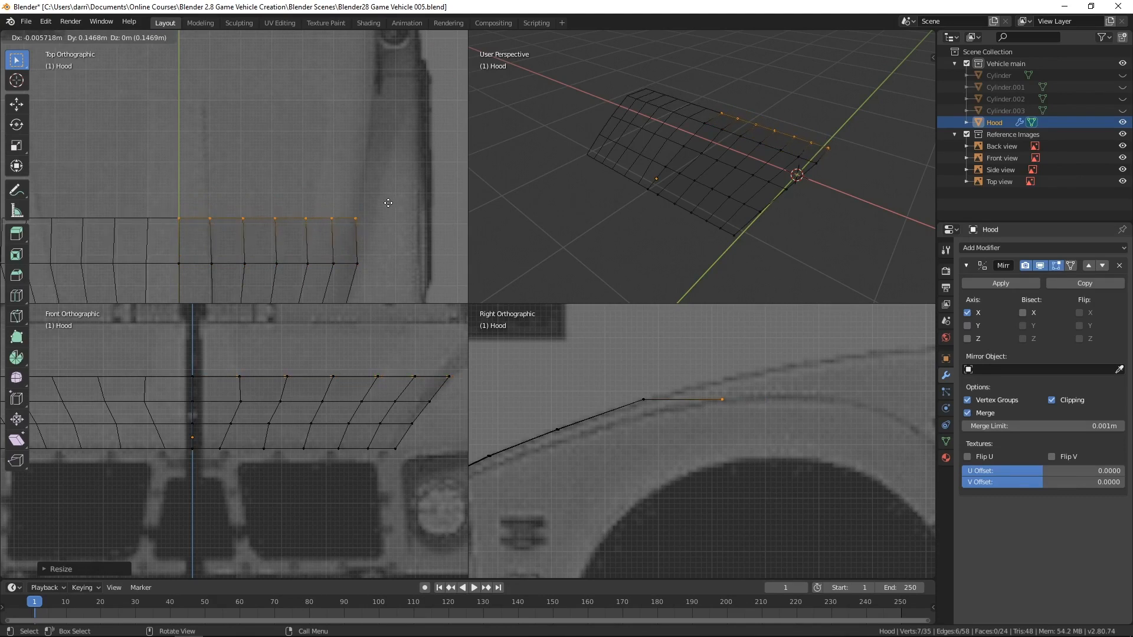
click(389, 202)
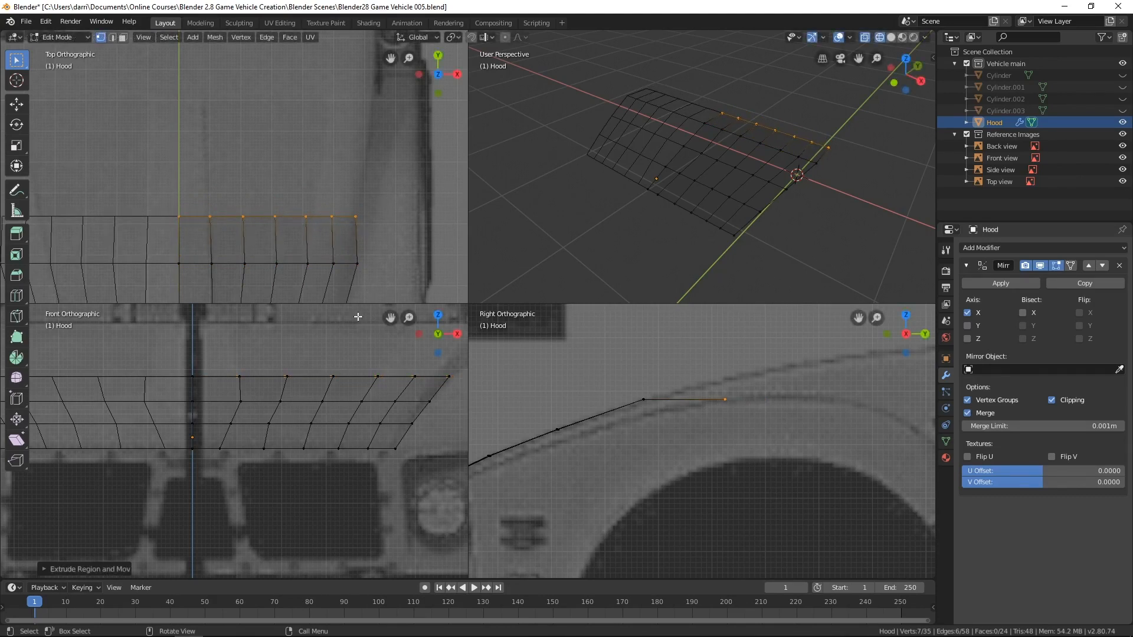
Snap the 3D cursor to the first vertex beside the centerline in the newly extruded rear row
click(209, 217)
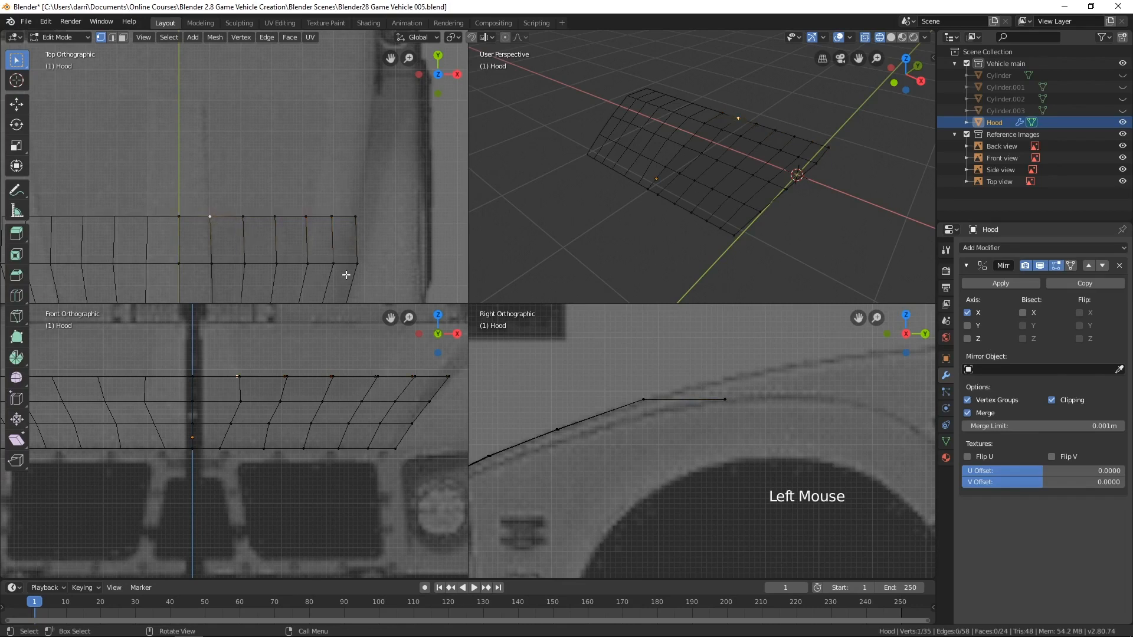
ctrl+click(356, 217)
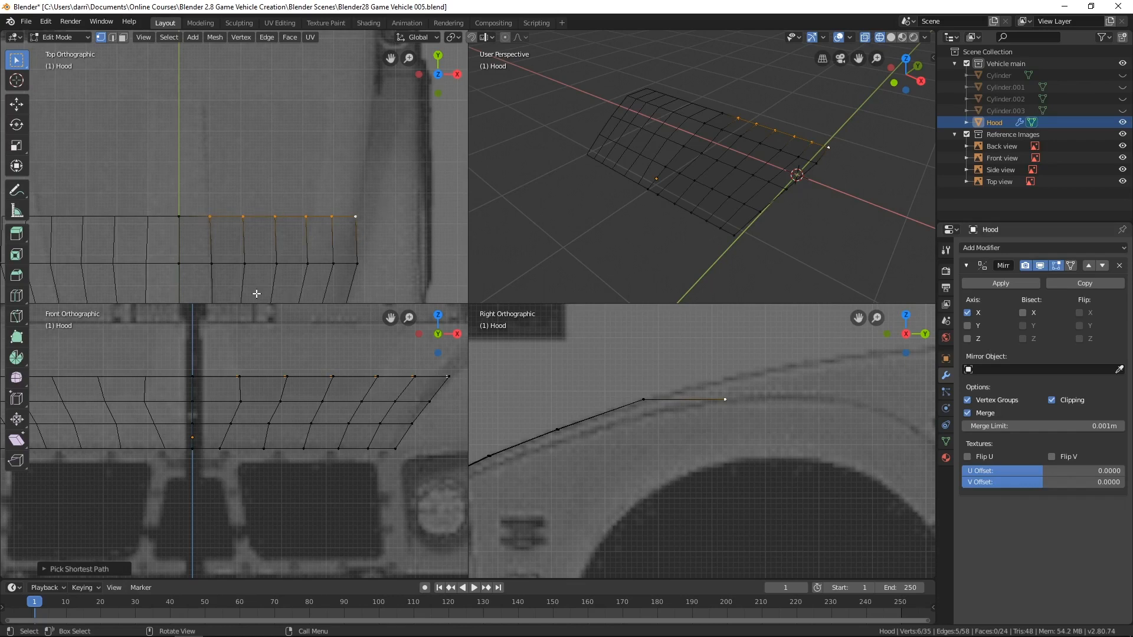
click(211, 219)
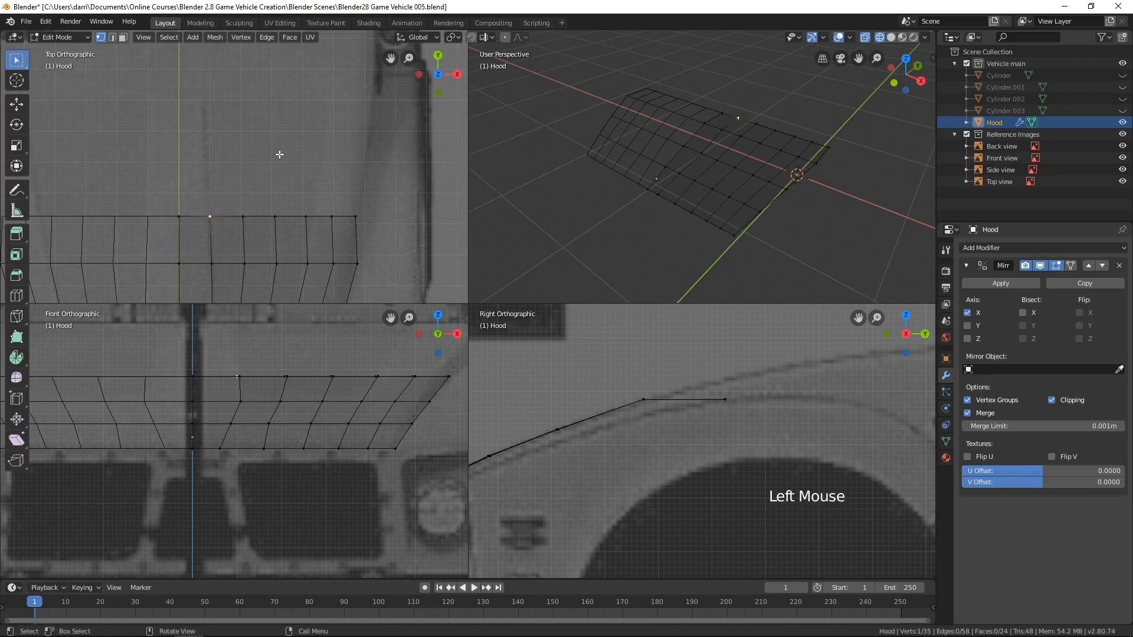
shift+middle_drag(267, 139, 274, 140)
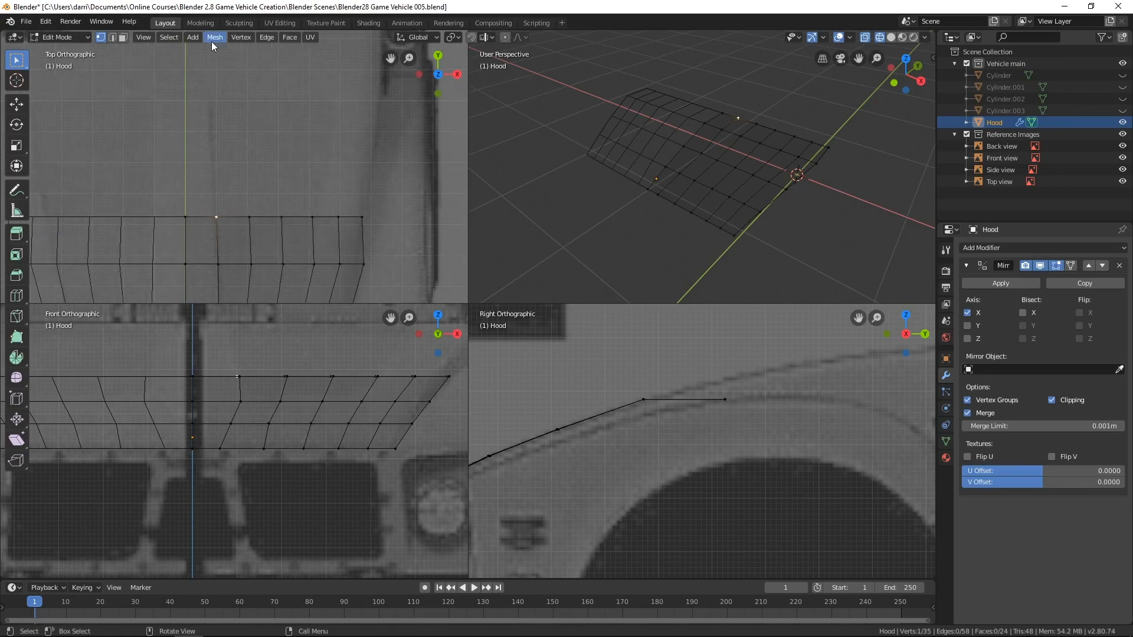
click(213, 40)
mouse_move(225, 76)
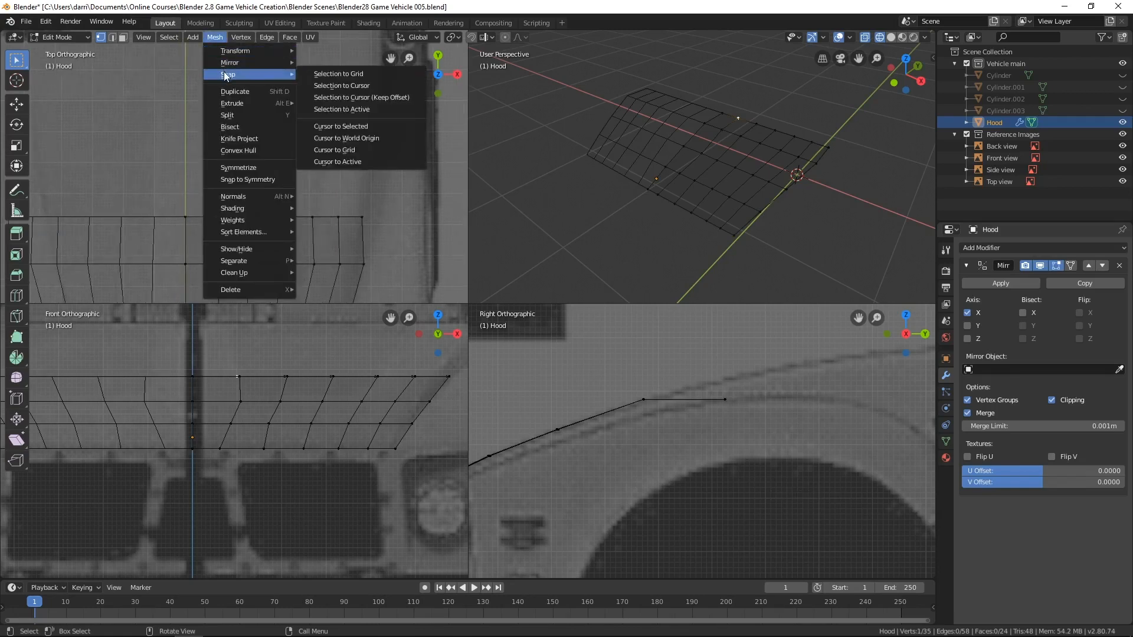
click(367, 126)
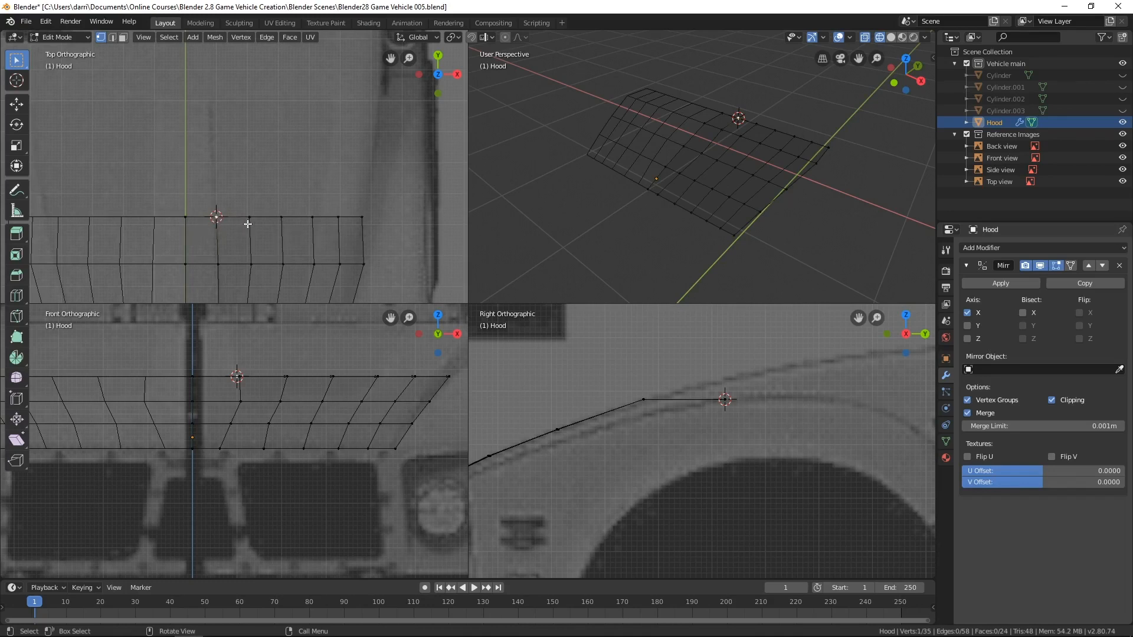
Select the rear row from the cursor's vertex to the outer edge, activate the Move tool and set the pivot point to 3D Cursor
ctrl+click(361, 216)
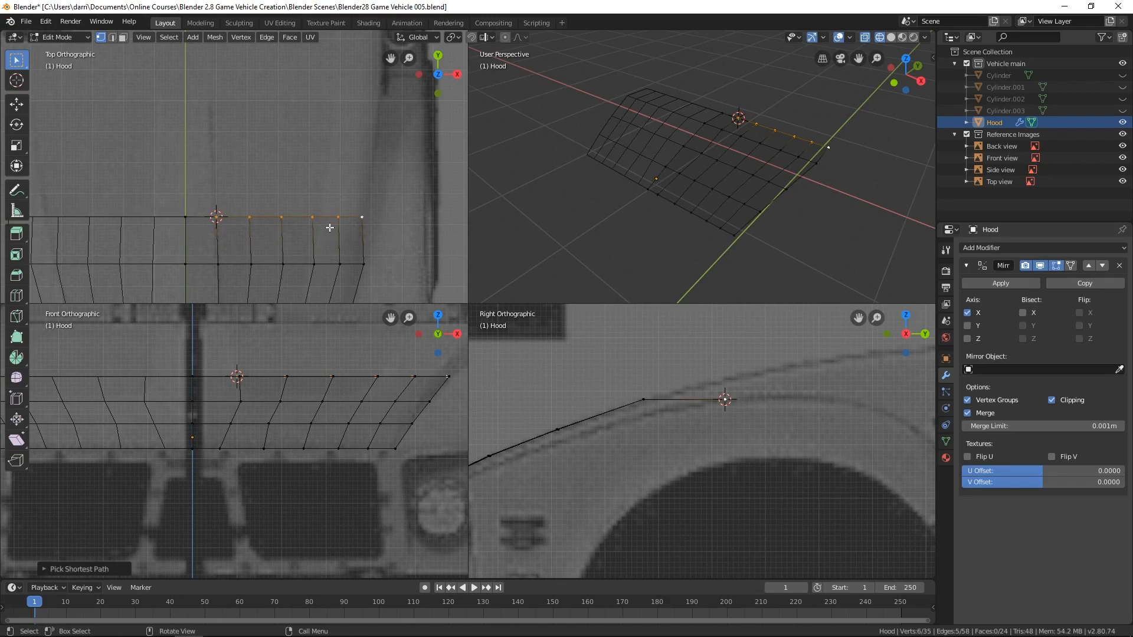
click(20, 109)
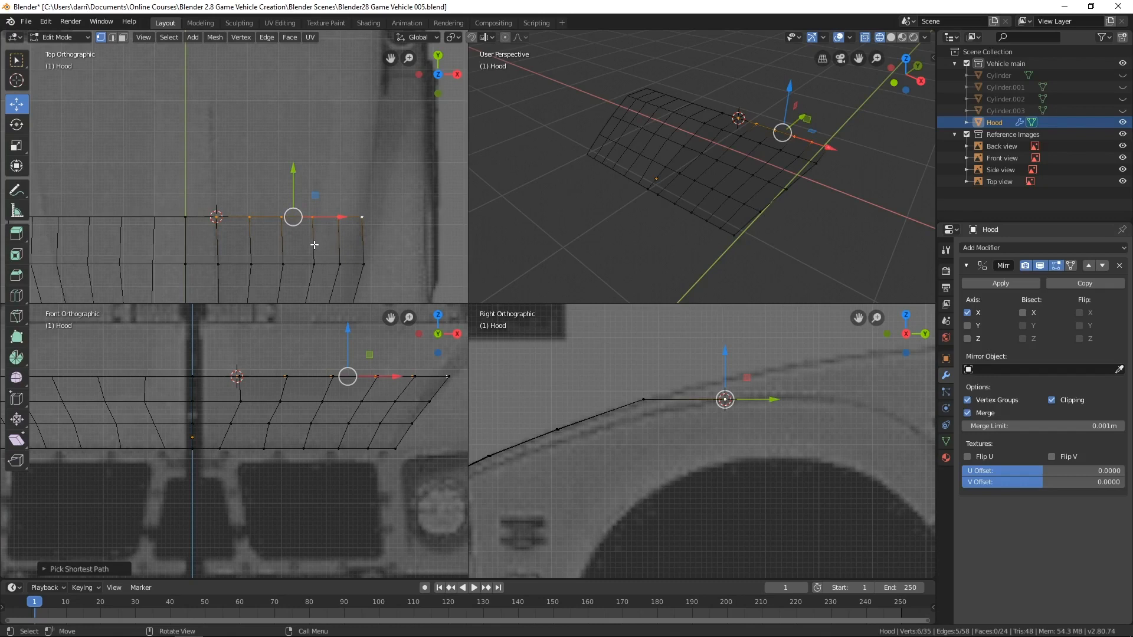
key(s)
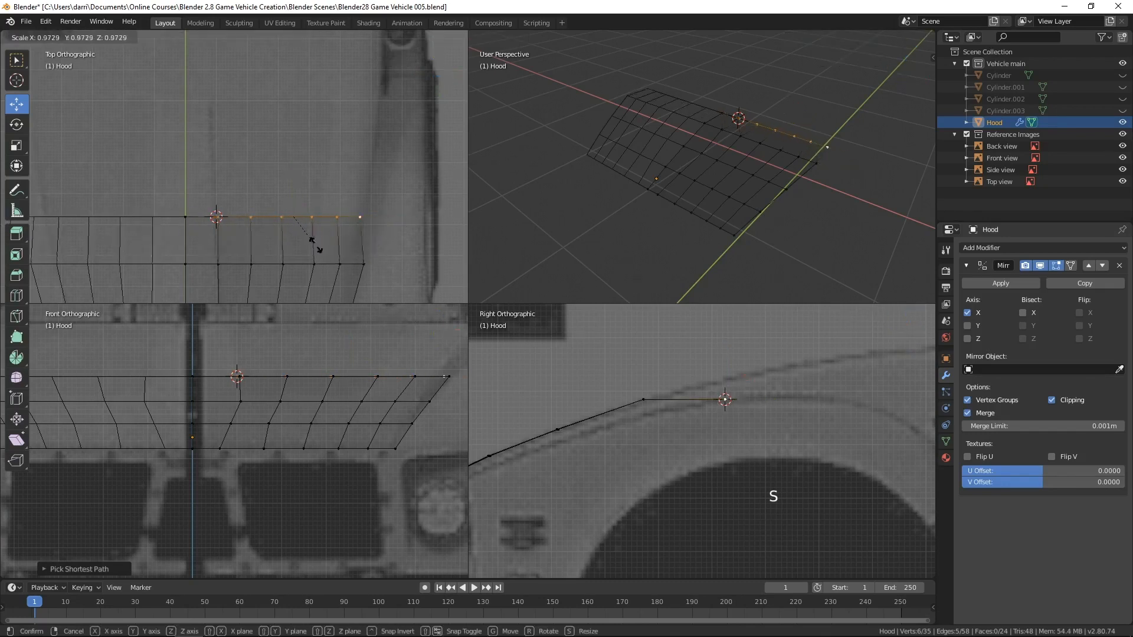
click(336, 258)
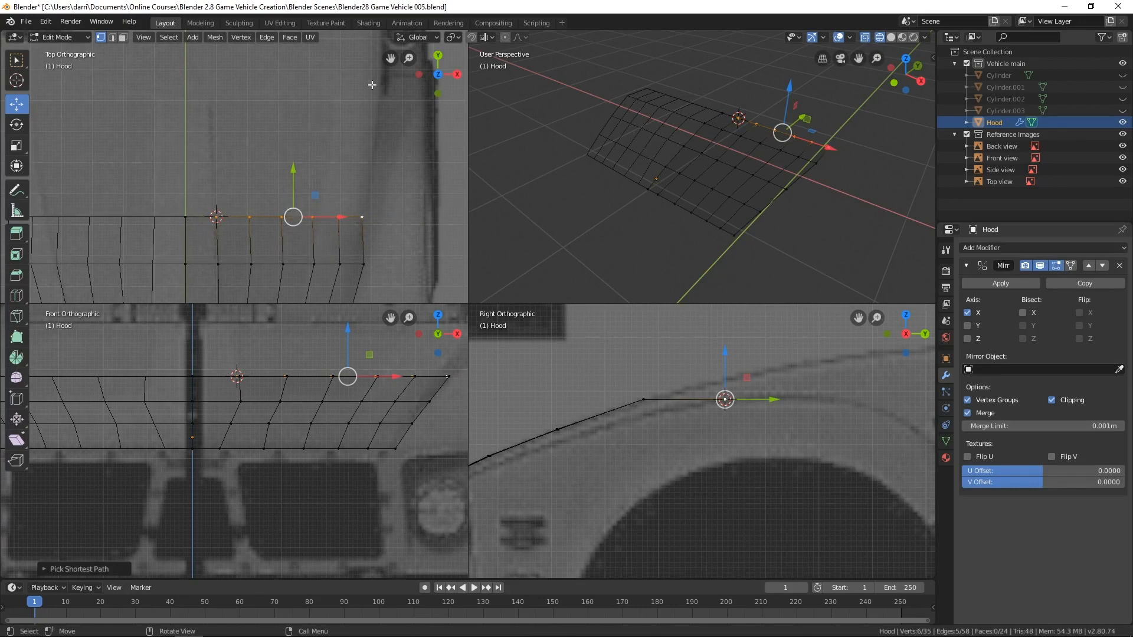
click(459, 36)
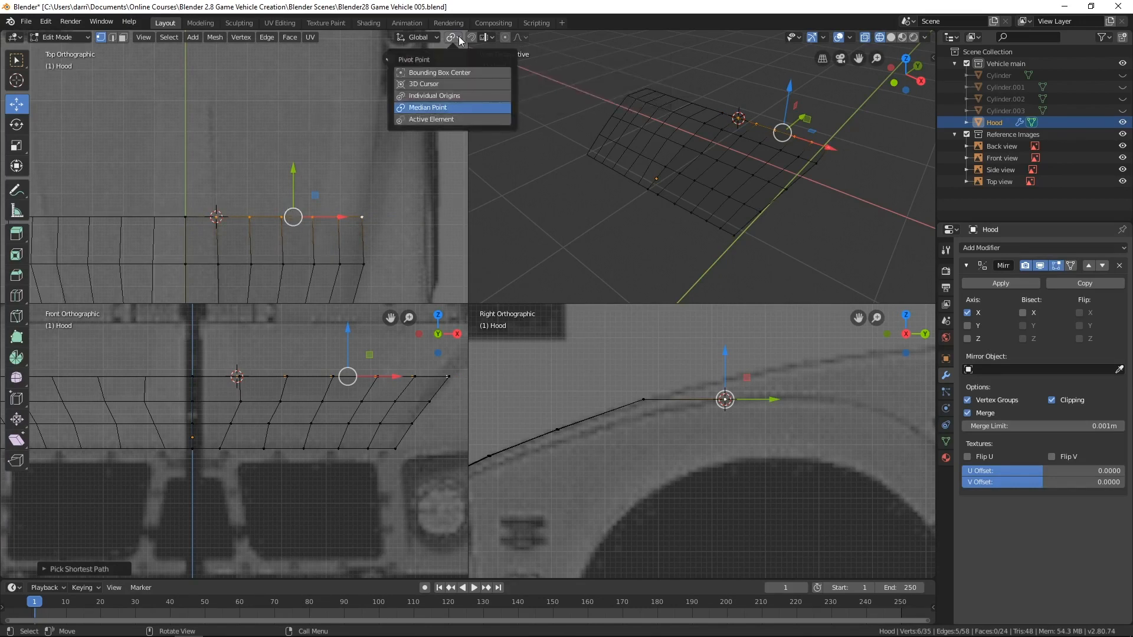
click(428, 84)
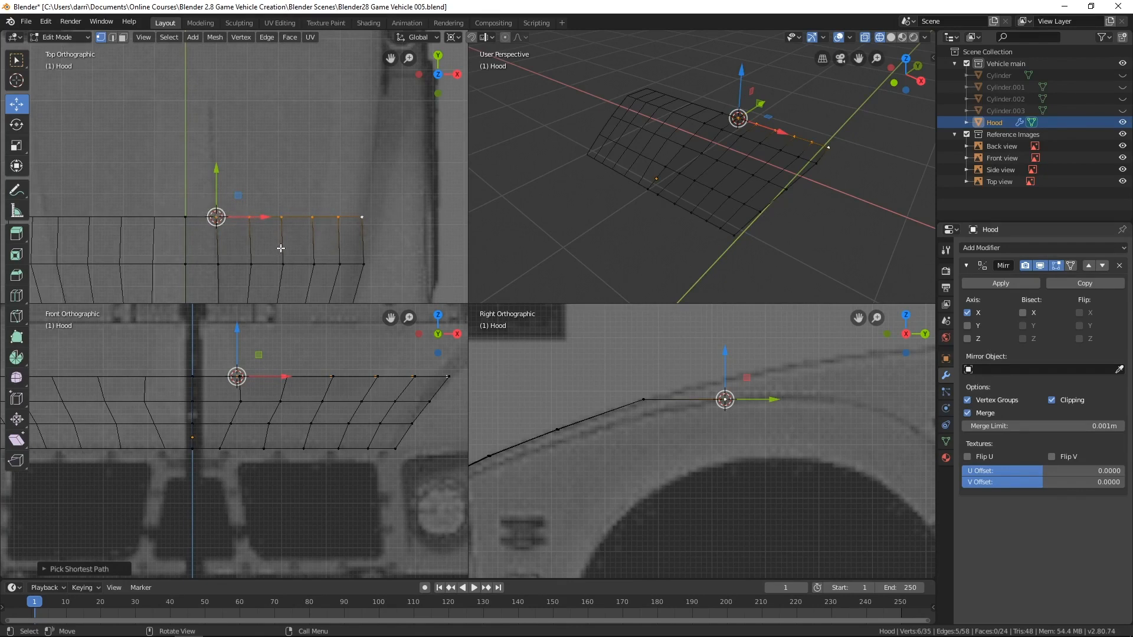
Scale the selected rear-row vertices slightly outward along the X axis from the 3D cursor
key(s)
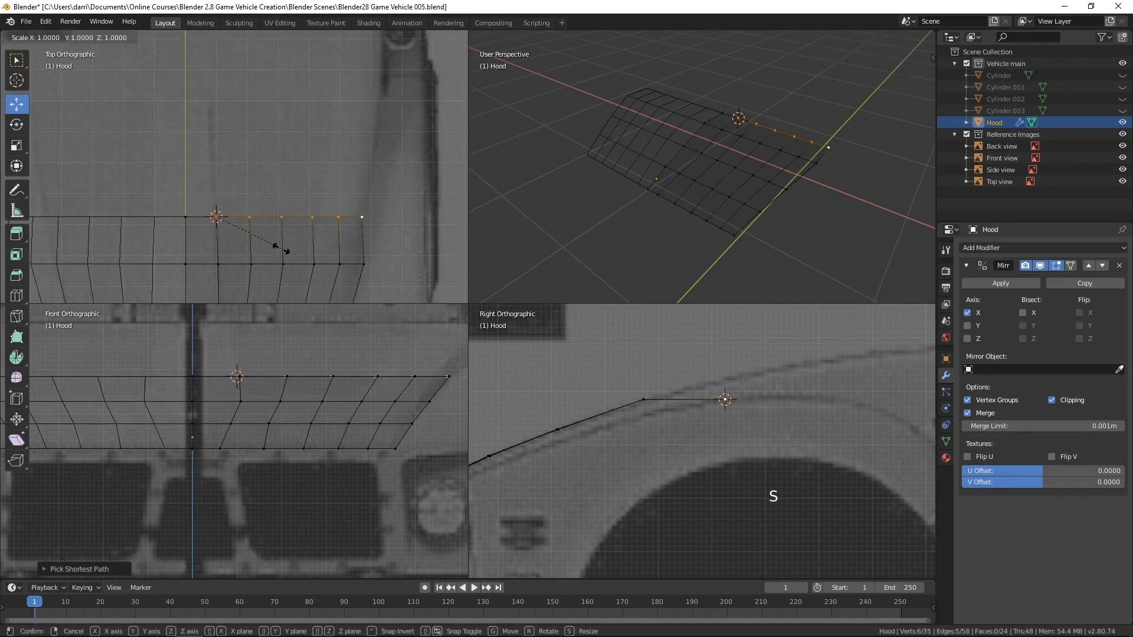
key(x)
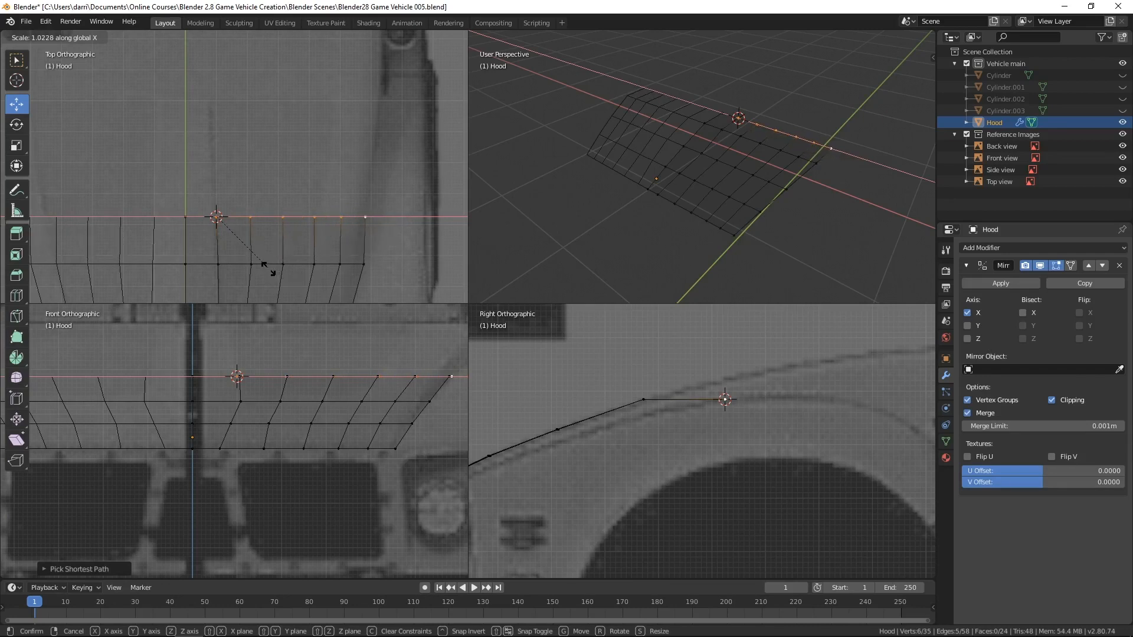
click(268, 271)
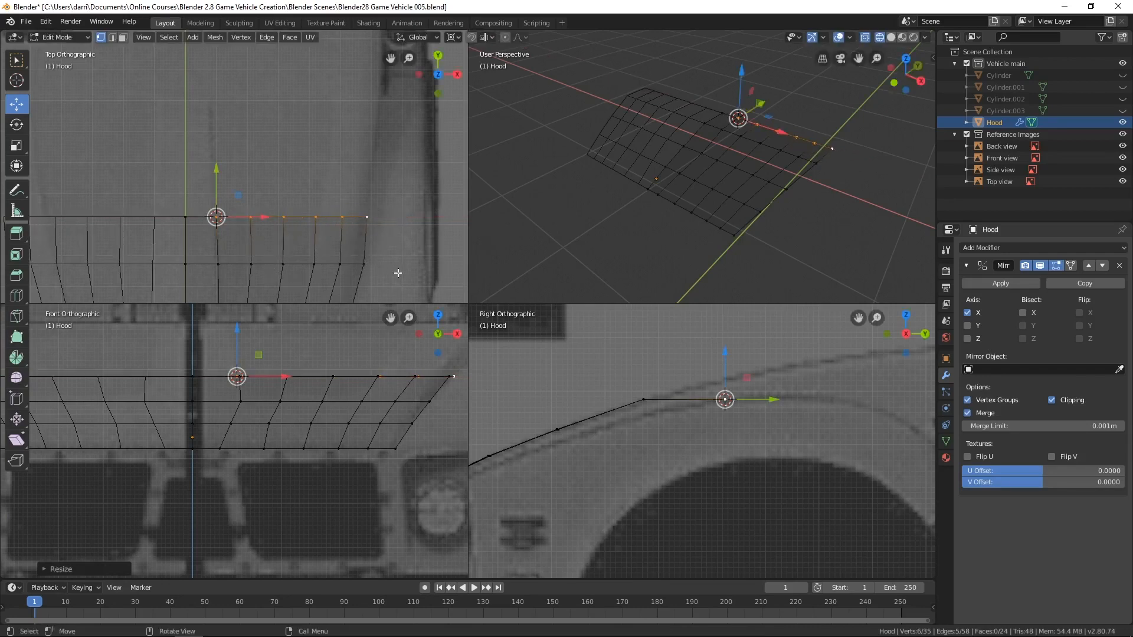
Snap the 3D cursor to the first vertex beside the centerline in the hood's second row from the rear
shift+middle_drag(397, 267, 393, 206)
mouse_move(377, 248)
shift+middle_down()
mouse_move(392, 209)
mouse_move(390, 235)
shift+middle_up()
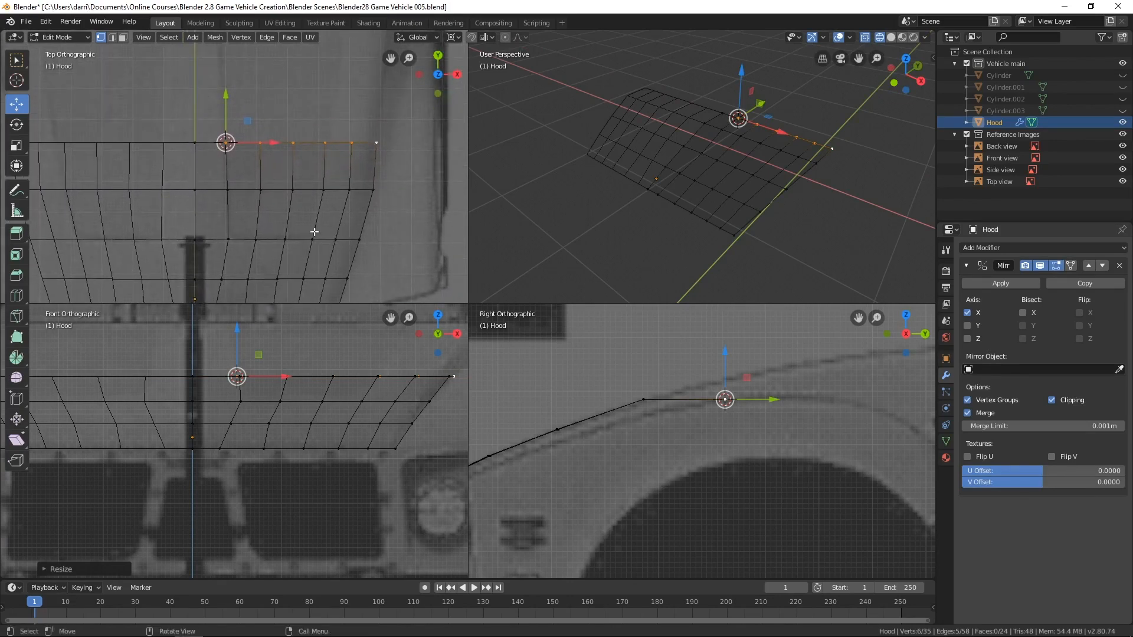
click(228, 190)
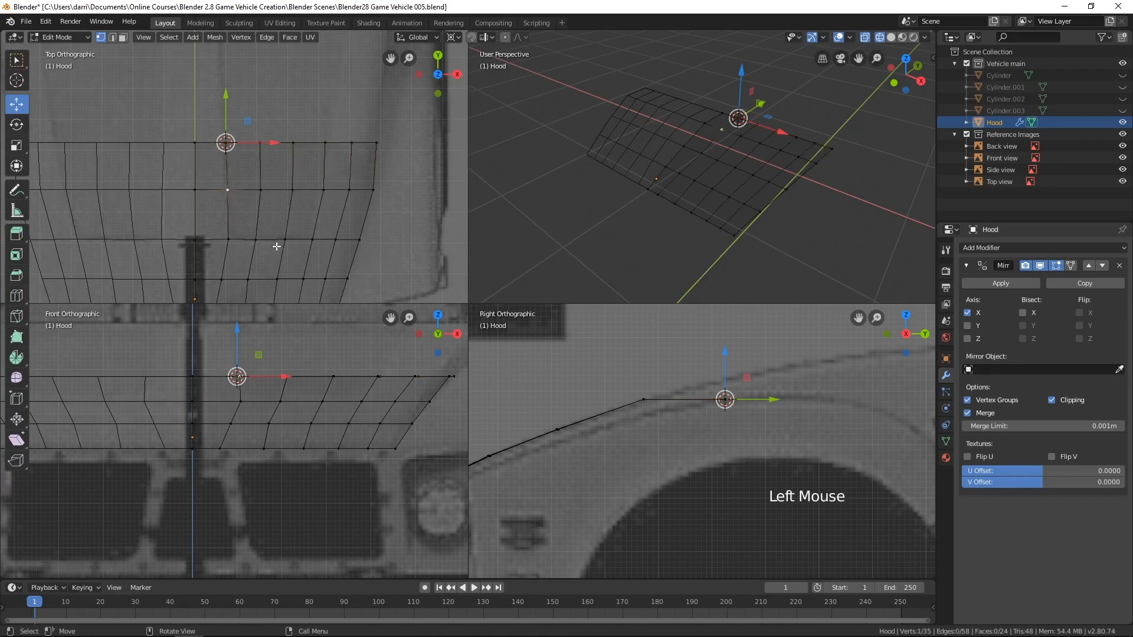
click(216, 37)
mouse_move(249, 74)
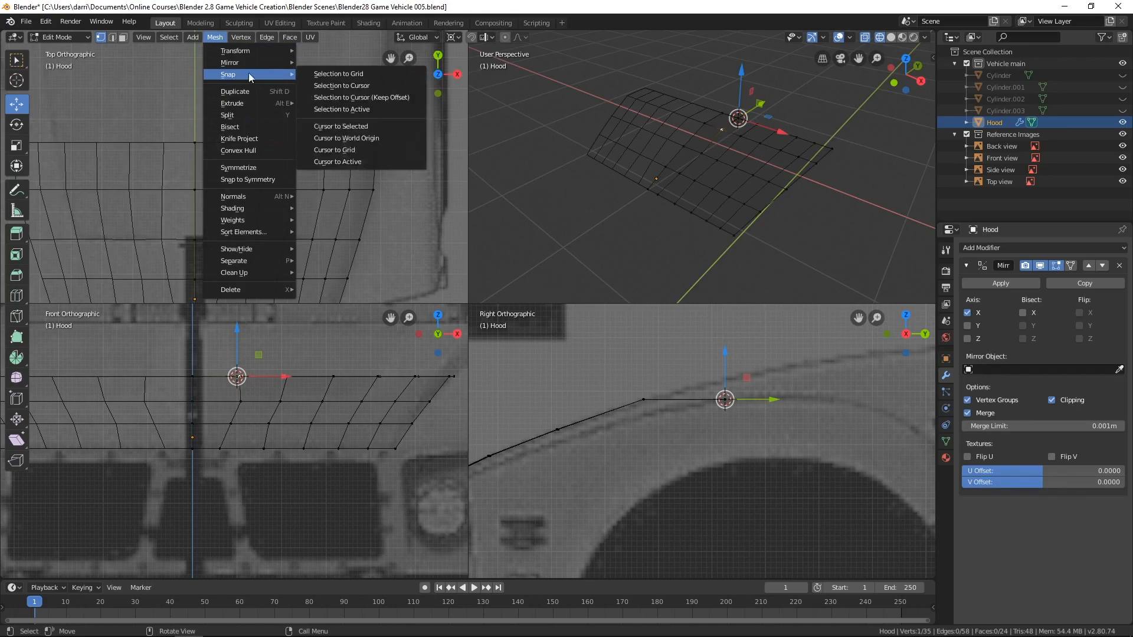
click(360, 129)
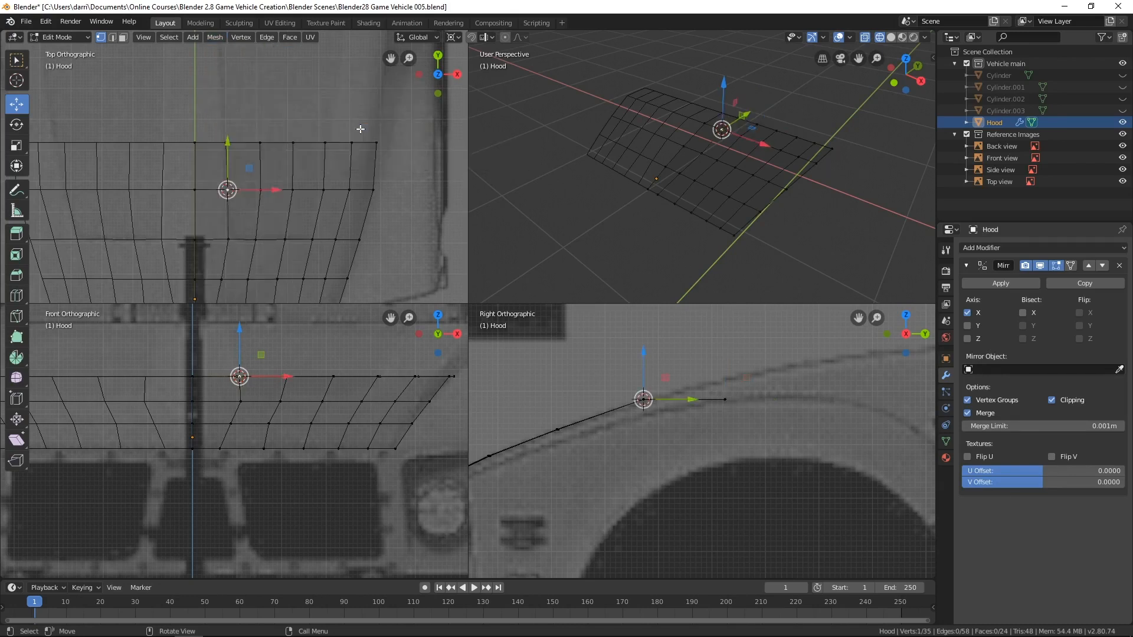
Select the second row from the cursor's vertex to the outer edge and scale it along X to about 0.975
ctrl+click(373, 190)
key(s)
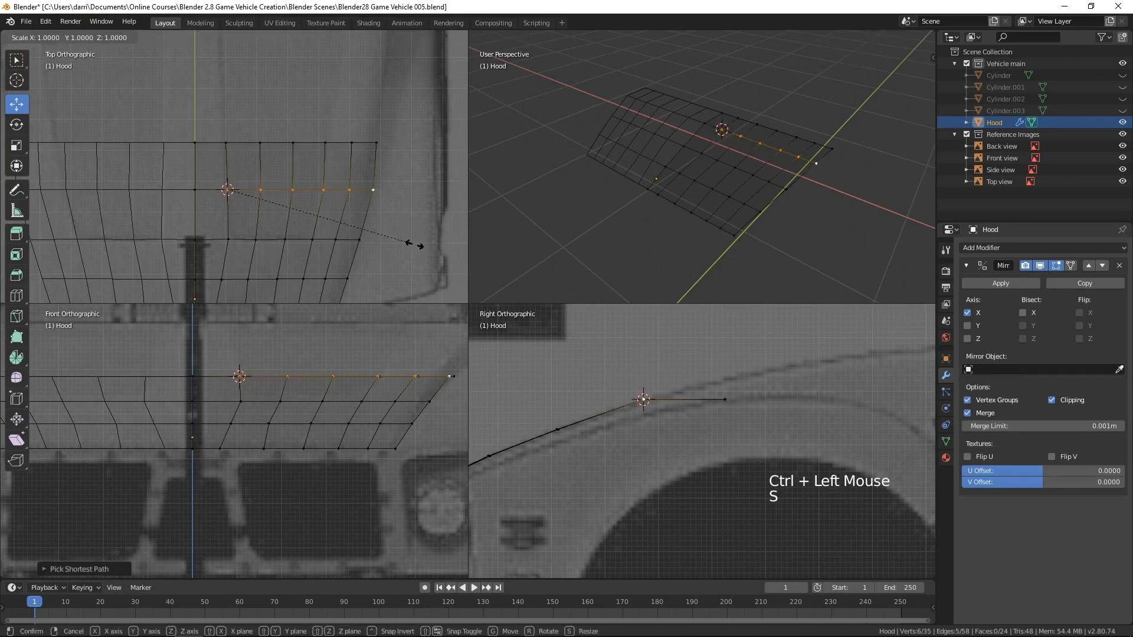
key(x)
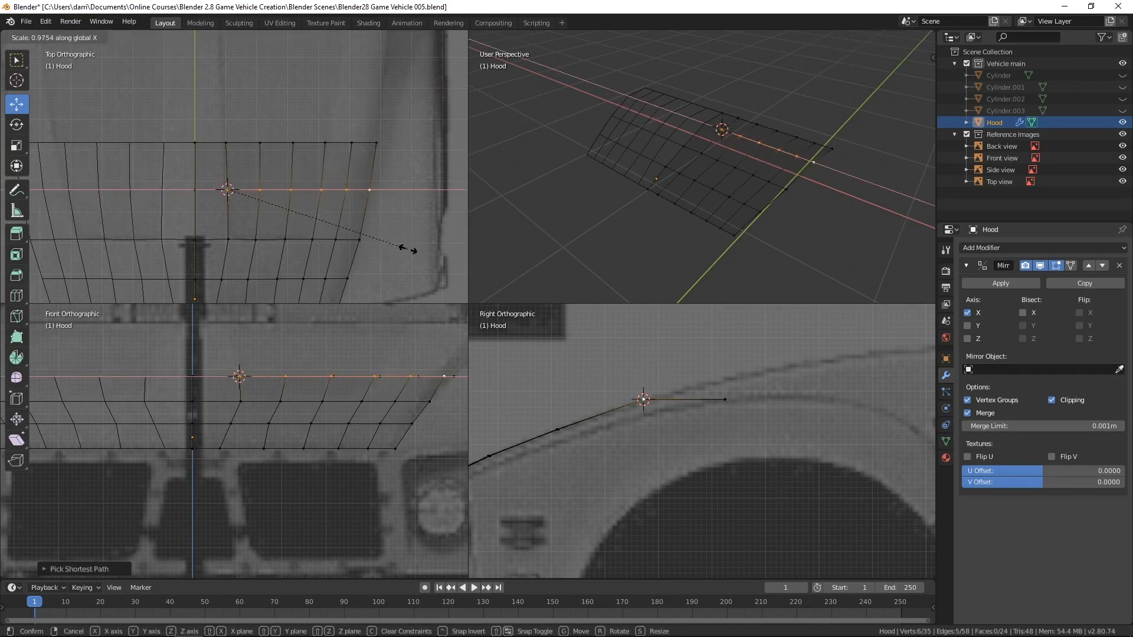
click(407, 249)
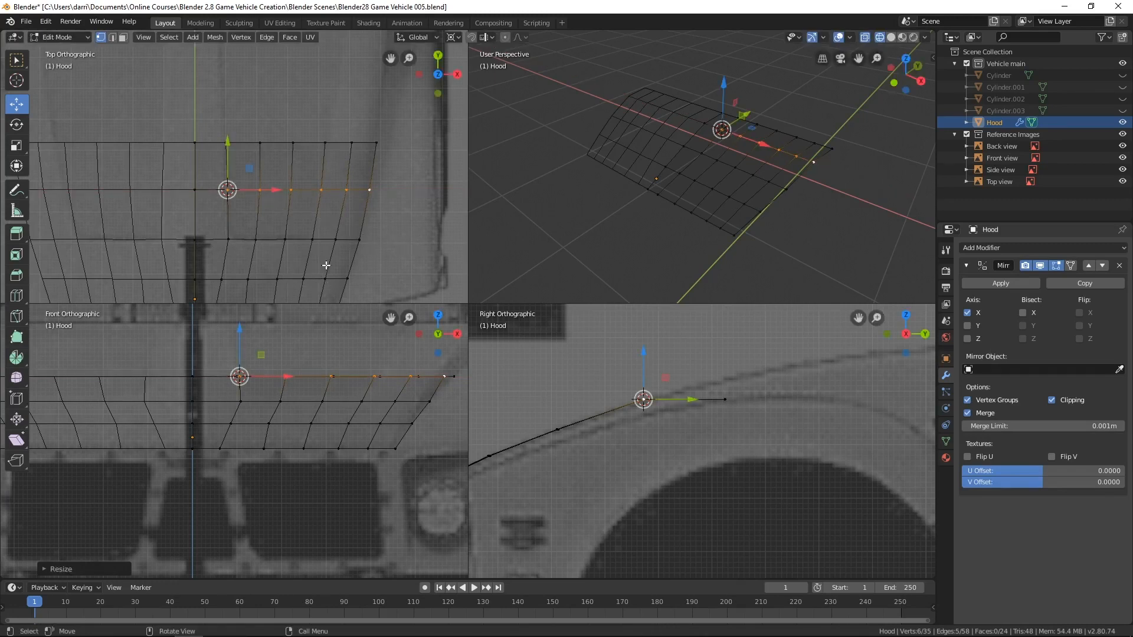
Snap the 3D cursor to the first vertex beside the centerline in the hood's third row from the rear
click(229, 244)
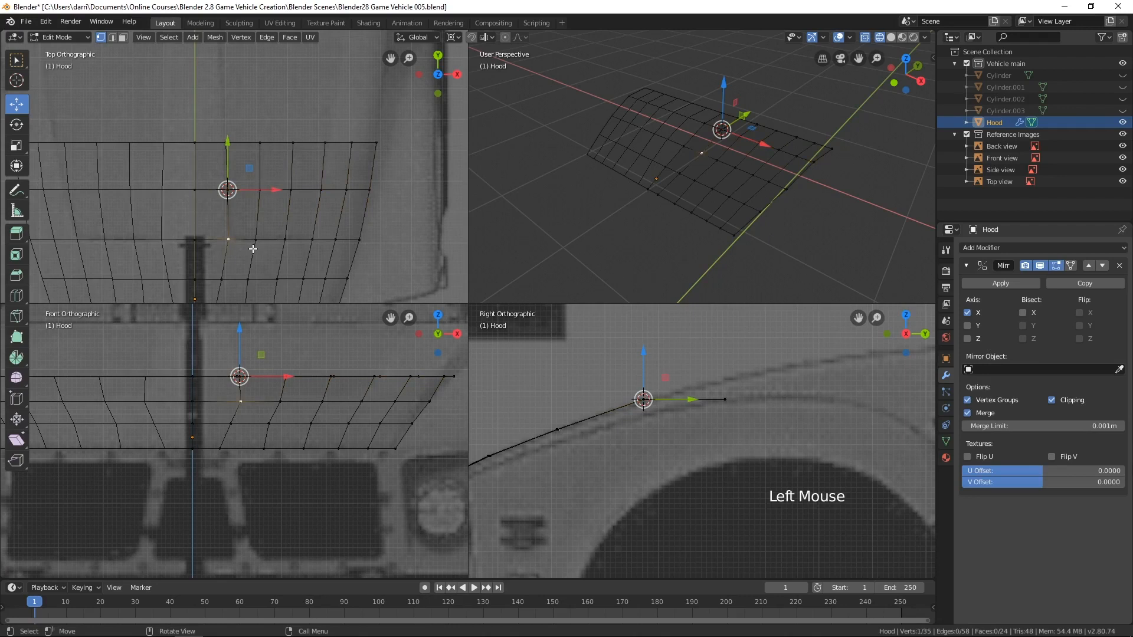
key(shift+s)
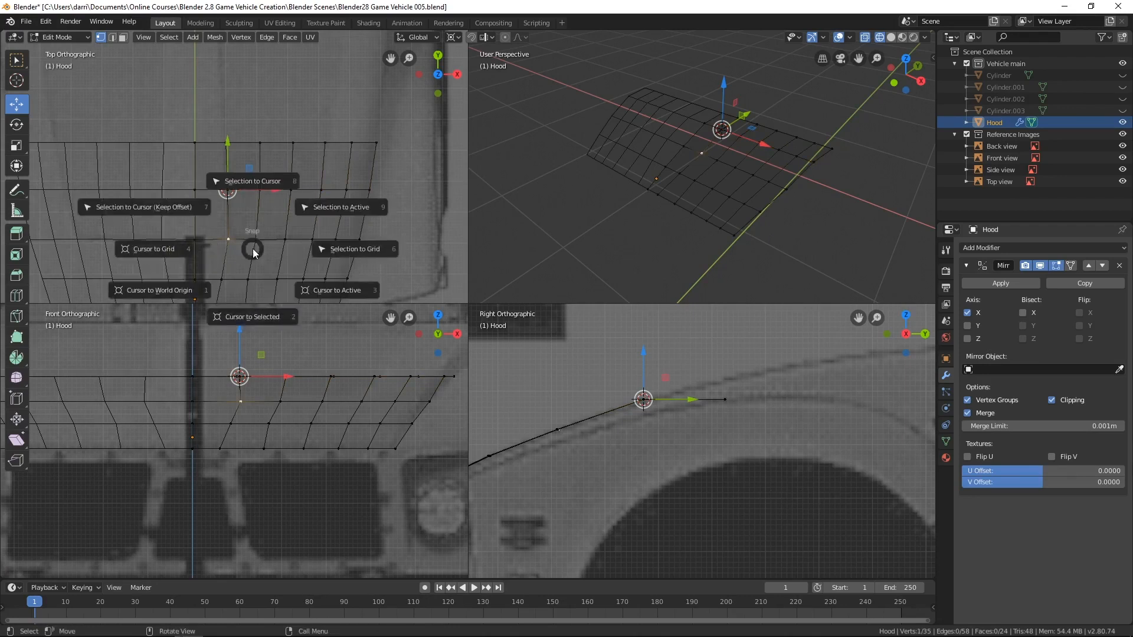
click(289, 317)
Try scaling the third row slightly inward along X from the 3D cursor, then cancel and deselect the vertices
ctrl+click(360, 240)
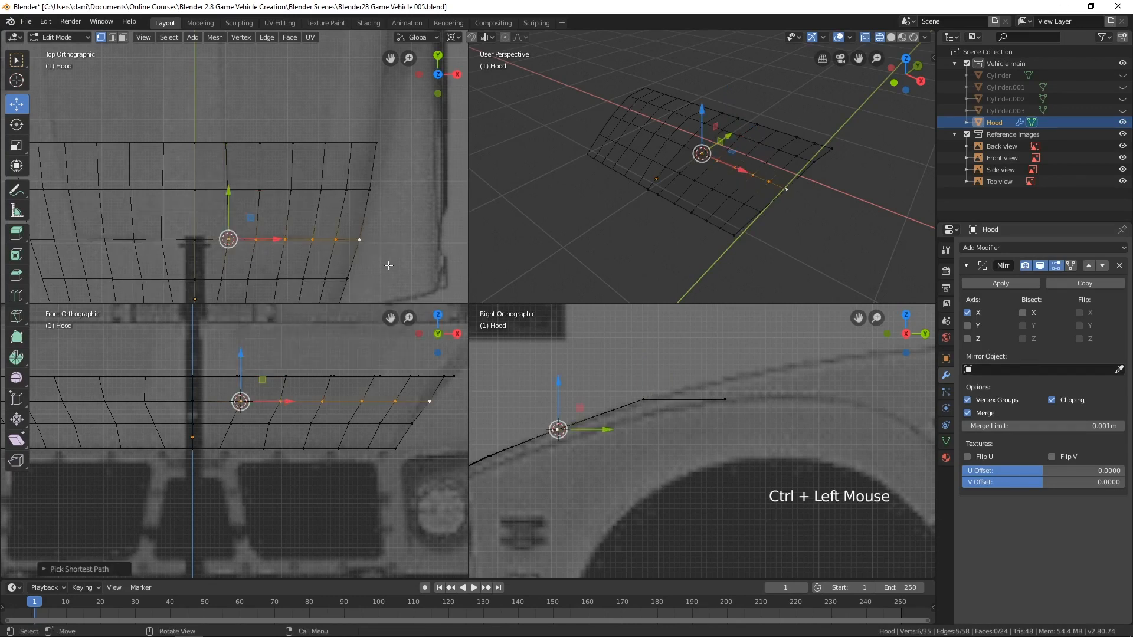
key(s)
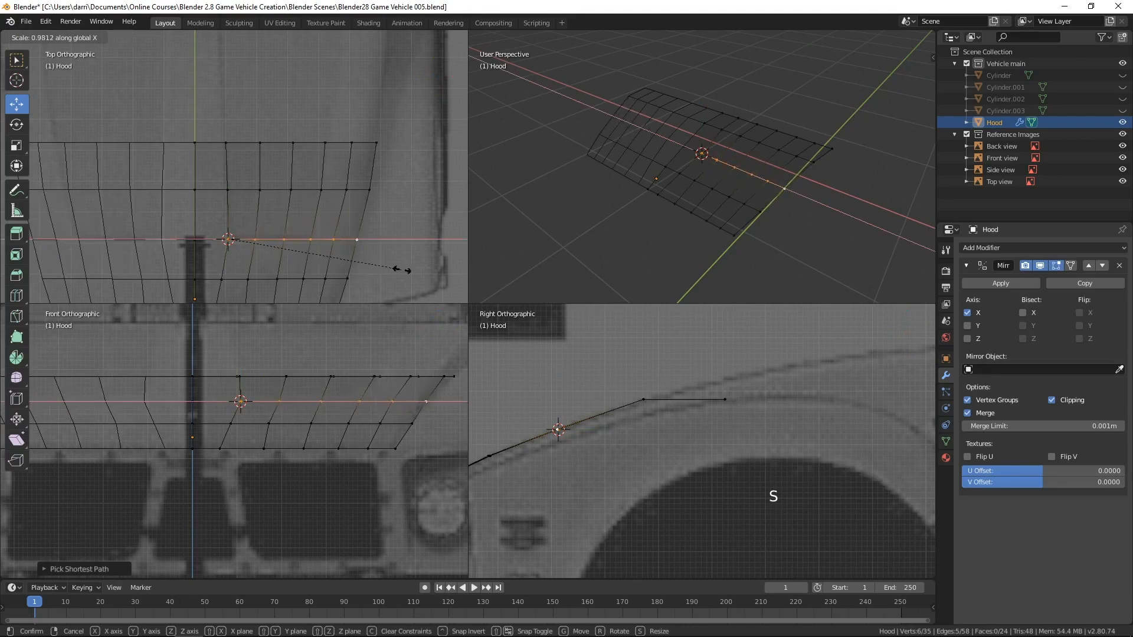
right_click(405, 268)
click(392, 185)
scroll(390, 177, down, 1)
shift+middle_drag(384, 162, 377, 210)
scroll(383, 195, down, 3)
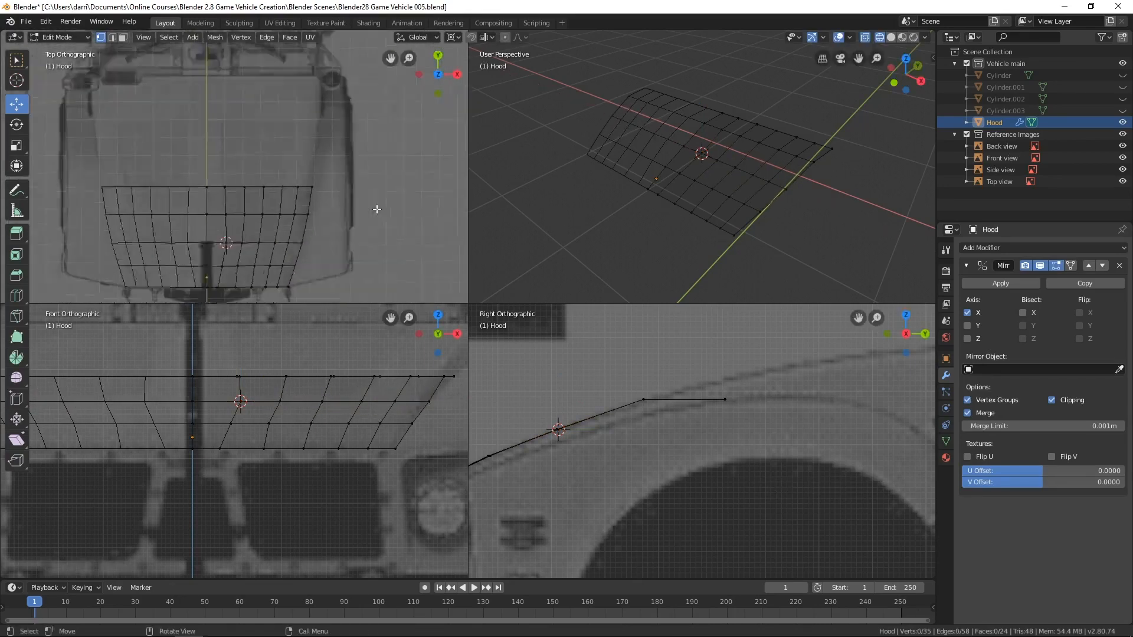